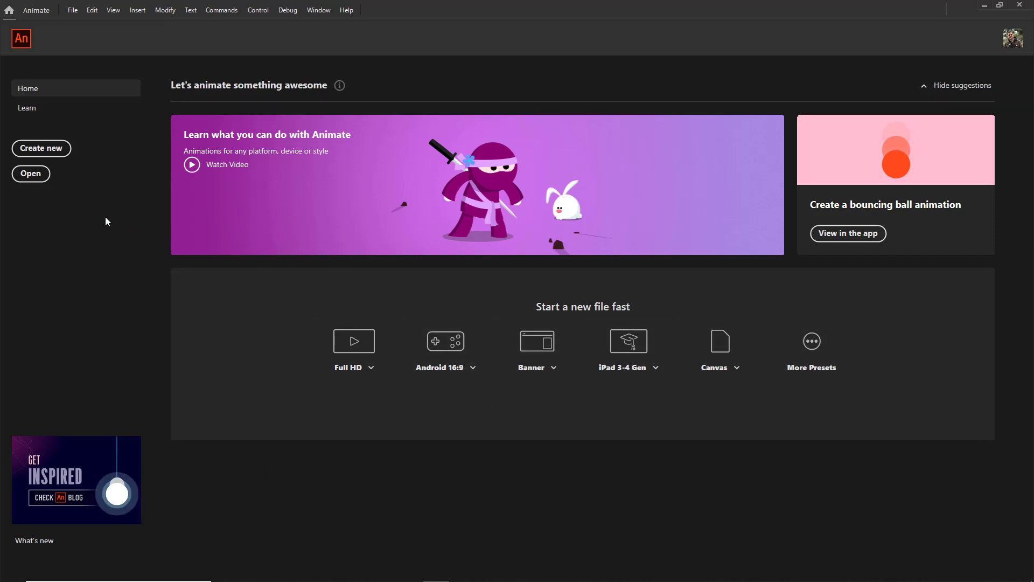
- Begin a new document and set the frame rate of the HD Character Animation preset to 24
{"action": "left_click", "coordinate": [67, 156]}
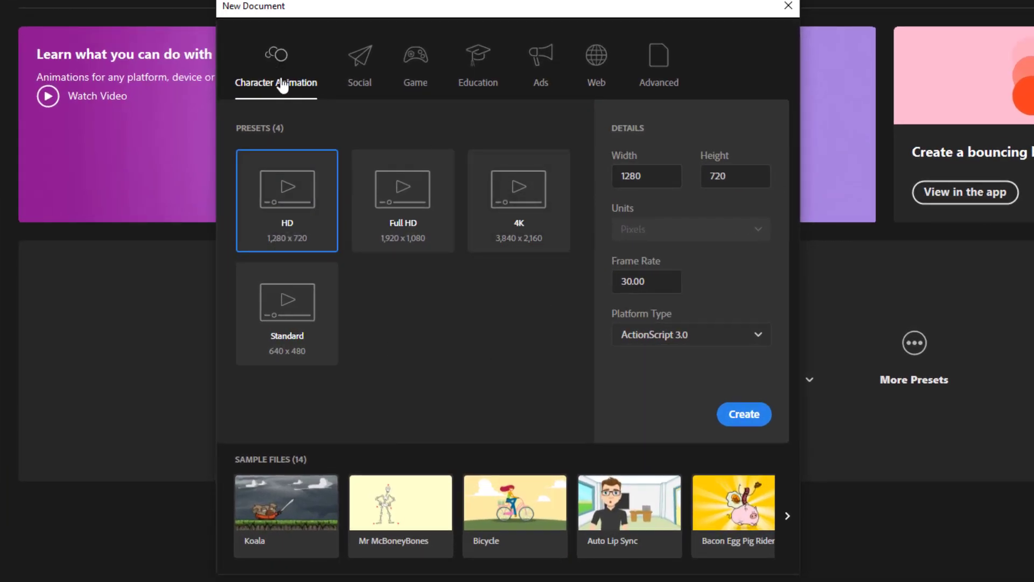
{"action": "left_click", "coordinate": [642, 285]}
{"action": "type", "text": "30"}
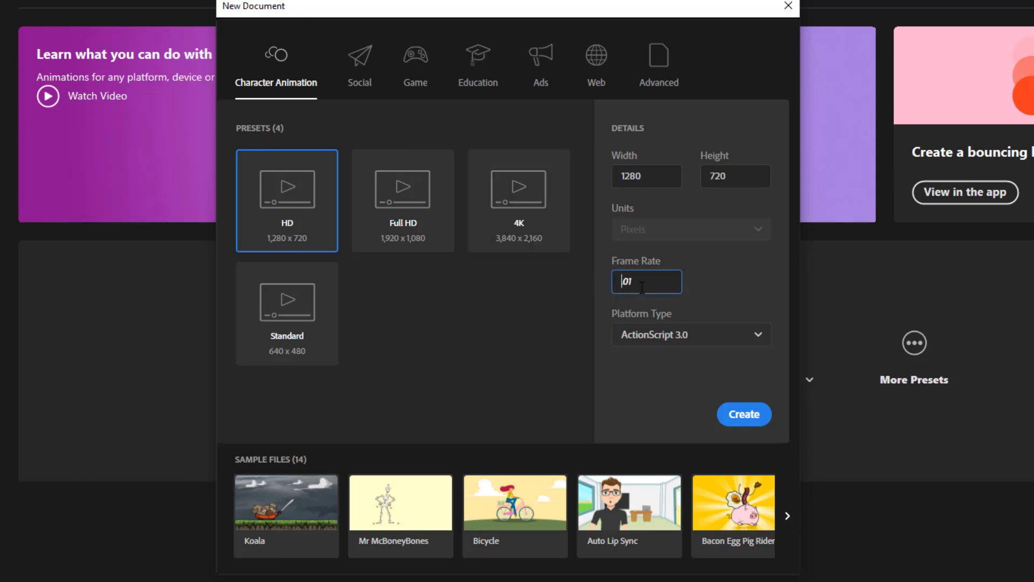
{"action": "key", "text": "BackSpace"}
{"action": "key", "text": "BackSpace"}
{"action": "type", "text": "24"}
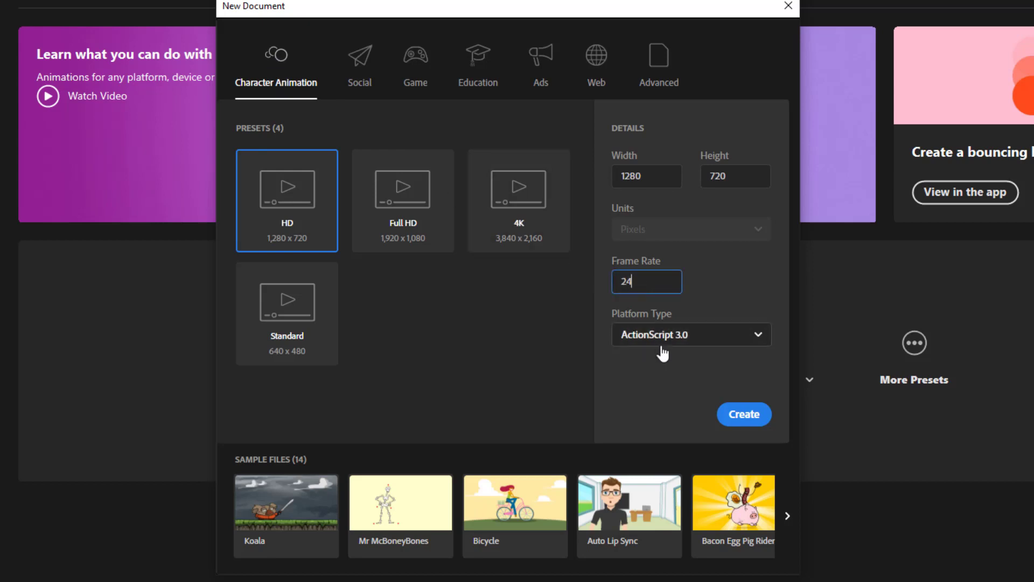
{"action": "left_click", "coordinate": [665, 367]}
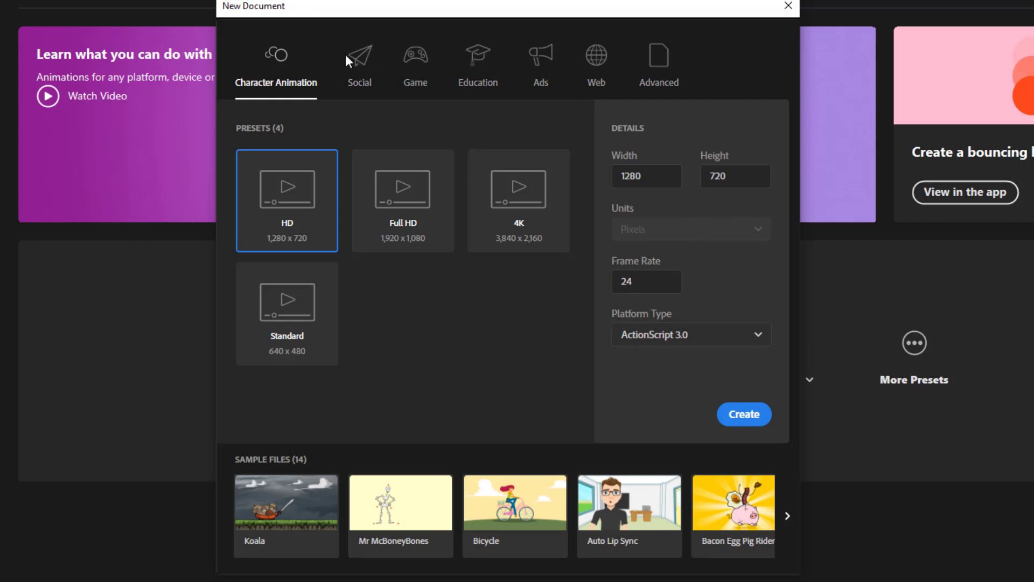
- Examine the new document presets offered for Social, Game, Education, Ads and Web
{"action": "left_click", "coordinate": [358, 67]}
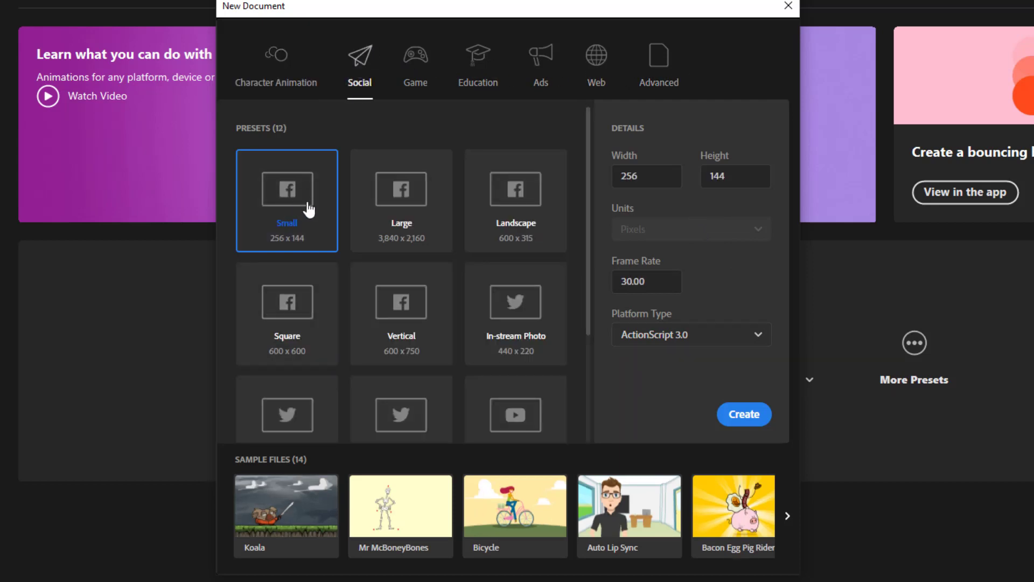
{"action": "scroll", "coordinate": [547, 289], "scroll_direction": "down", "scroll_amount": 2}
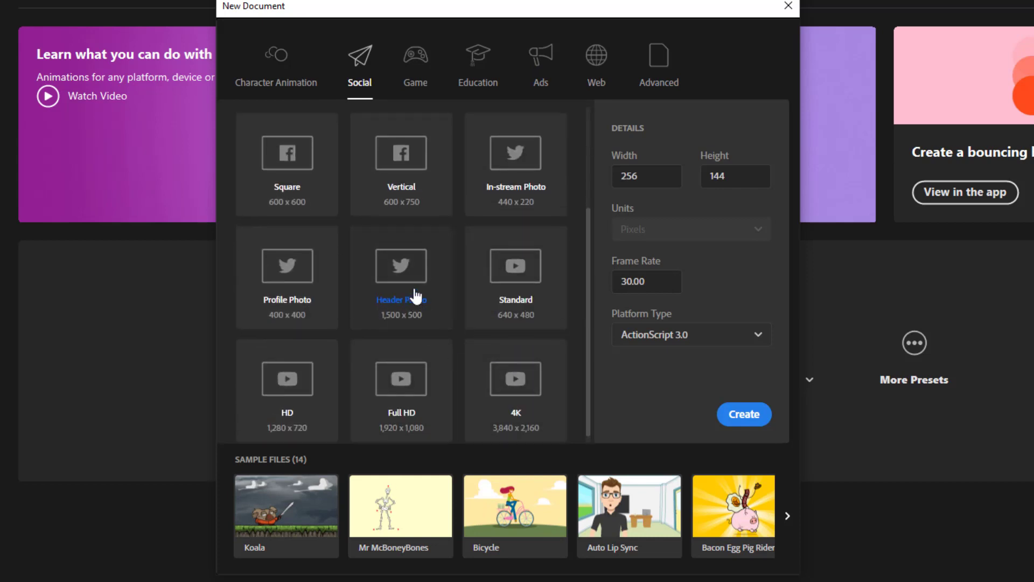
{"action": "scroll", "coordinate": [415, 293], "scroll_direction": "up", "scroll_amount": 3}
{"action": "left_click", "coordinate": [411, 60]}
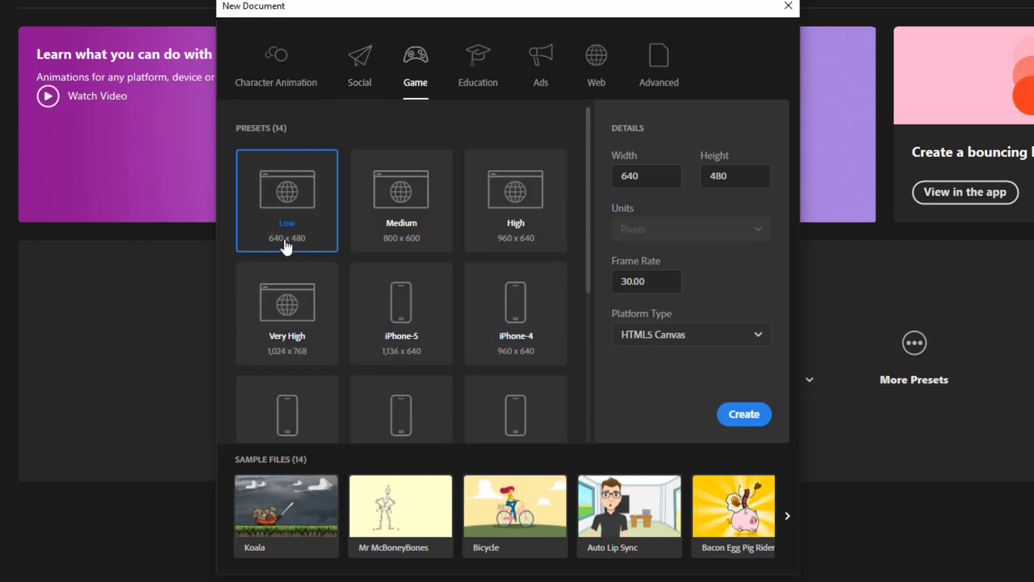
{"action": "scroll", "coordinate": [413, 364], "scroll_direction": "down", "scroll_amount": 3}
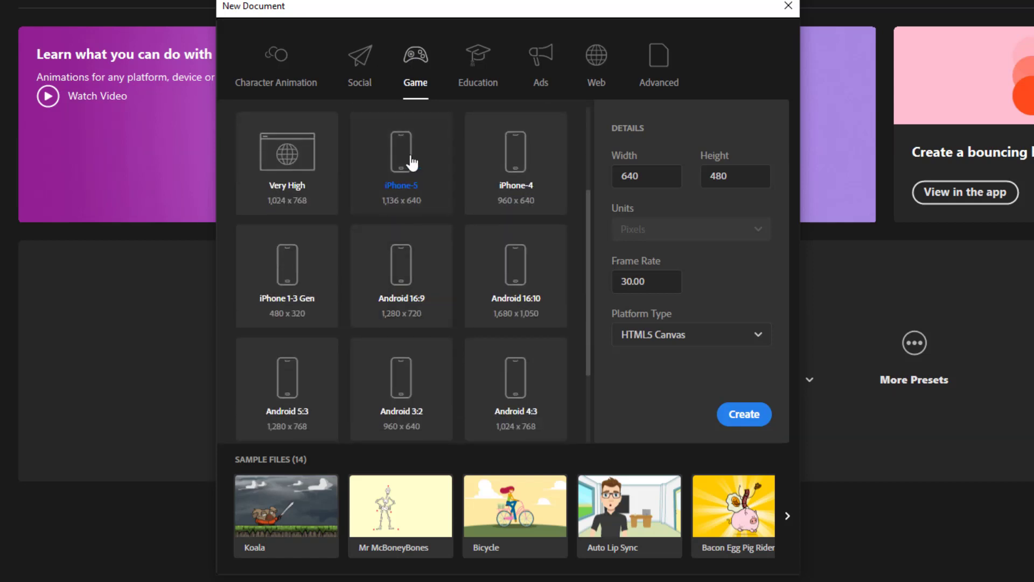
{"action": "left_click", "coordinate": [474, 57]}
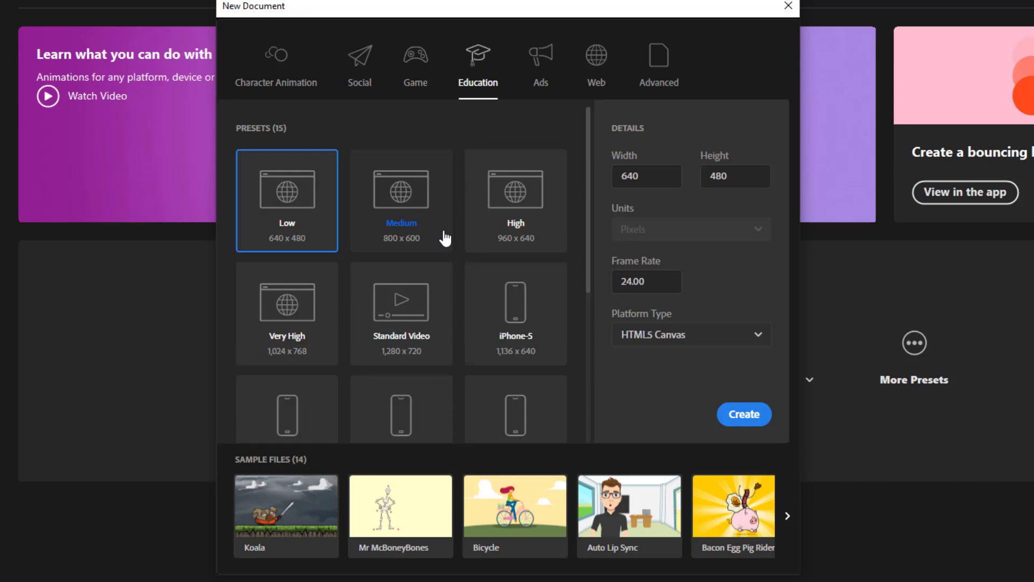
{"action": "left_click", "coordinate": [537, 65]}
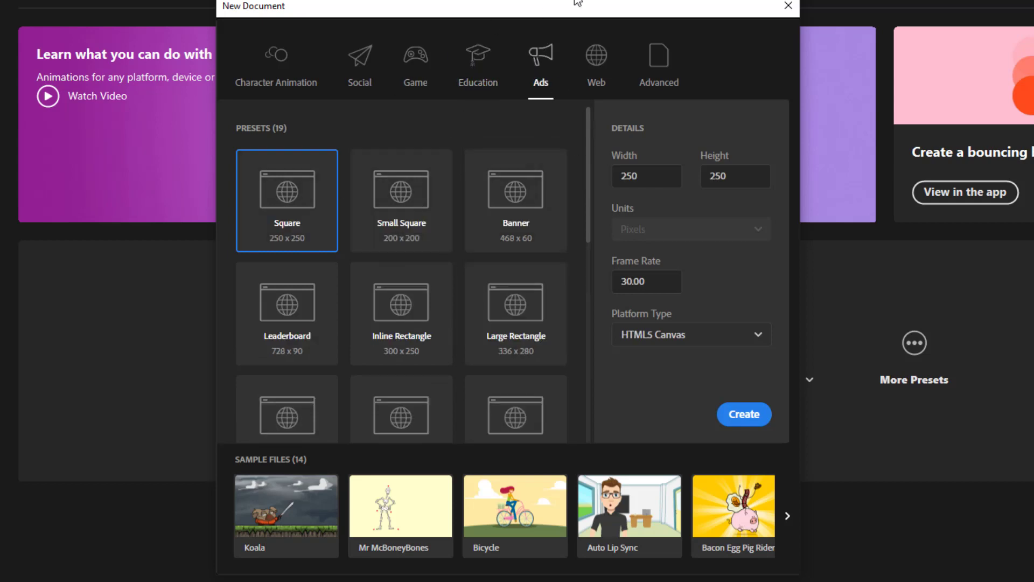
{"action": "left_click", "coordinate": [596, 54]}
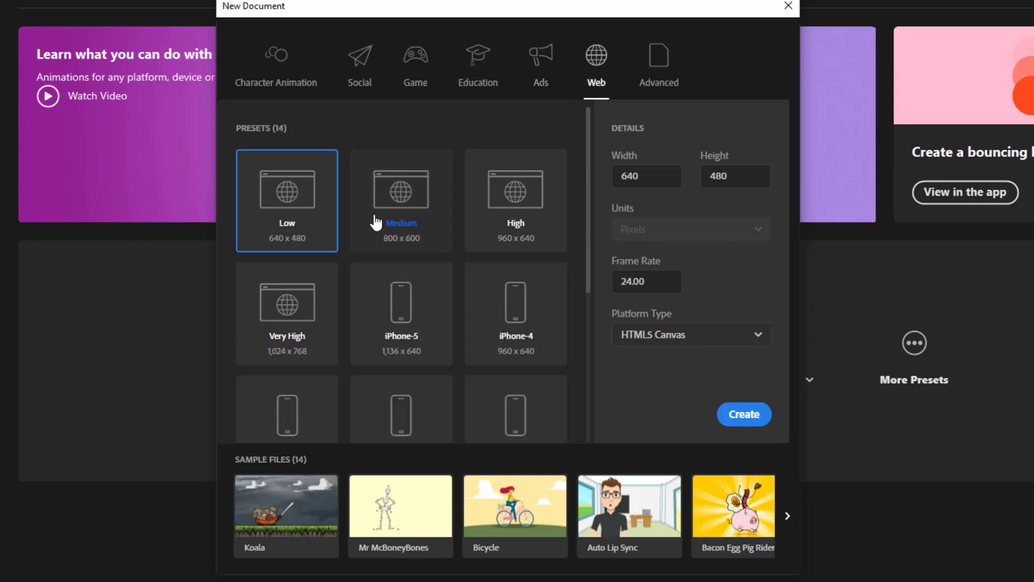
{"action": "scroll", "coordinate": [375, 222], "scroll_direction": "down", "scroll_amount": 1}
{"action": "scroll", "coordinate": [375, 222], "scroll_direction": "down", "scroll_amount": 4}
{"action": "scroll", "coordinate": [373, 214], "scroll_direction": "up", "scroll_amount": 5}
- Create a 1280 x 720 HD Character Animation document at 24 frames per second for ActionScript 3.0
{"action": "left_click", "coordinate": [276, 60]}
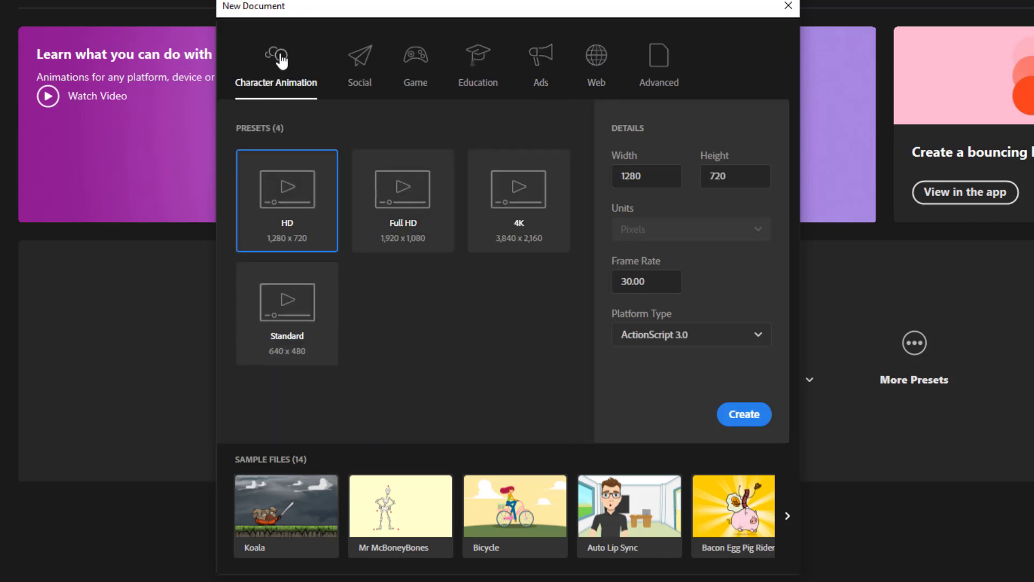
{"action": "left_click", "coordinate": [675, 286]}
{"action": "double_click", "coordinate": [674, 286]}
{"action": "type", "text": "24"}
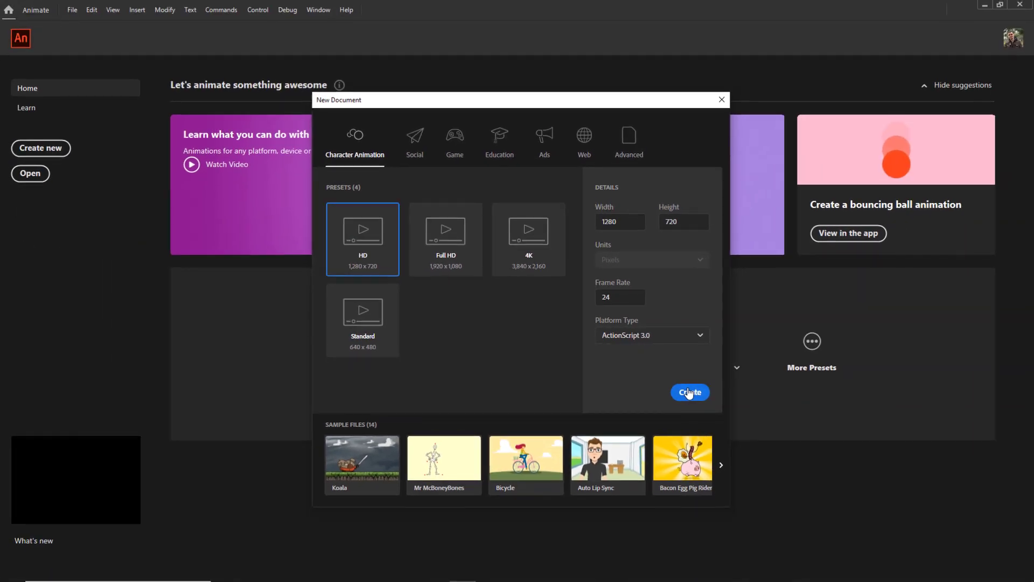
{"action": "left_click", "coordinate": [743, 414]}
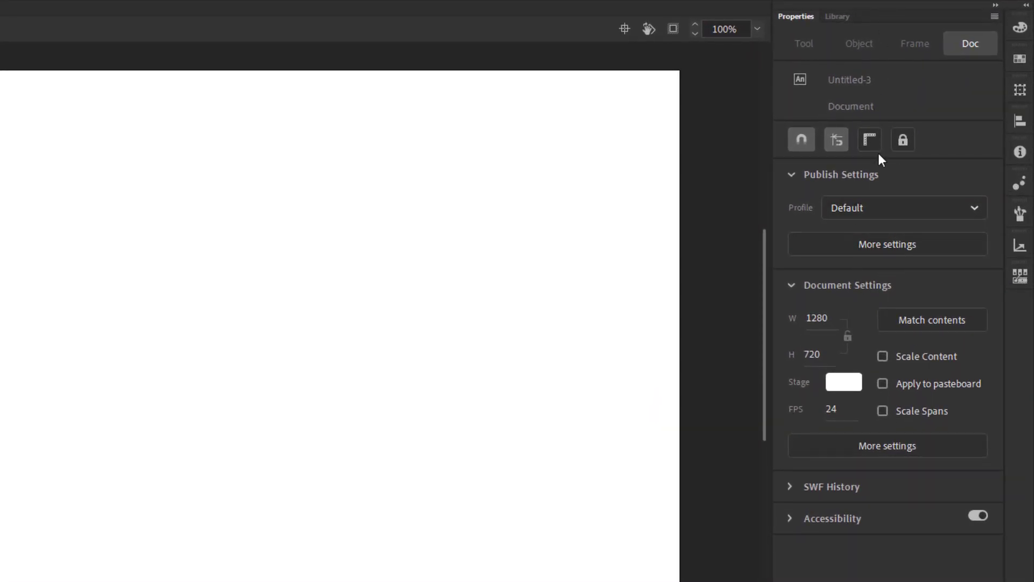
- Look at the document's Library, comparing it with its Properties
{"action": "left_click", "coordinate": [841, 19]}
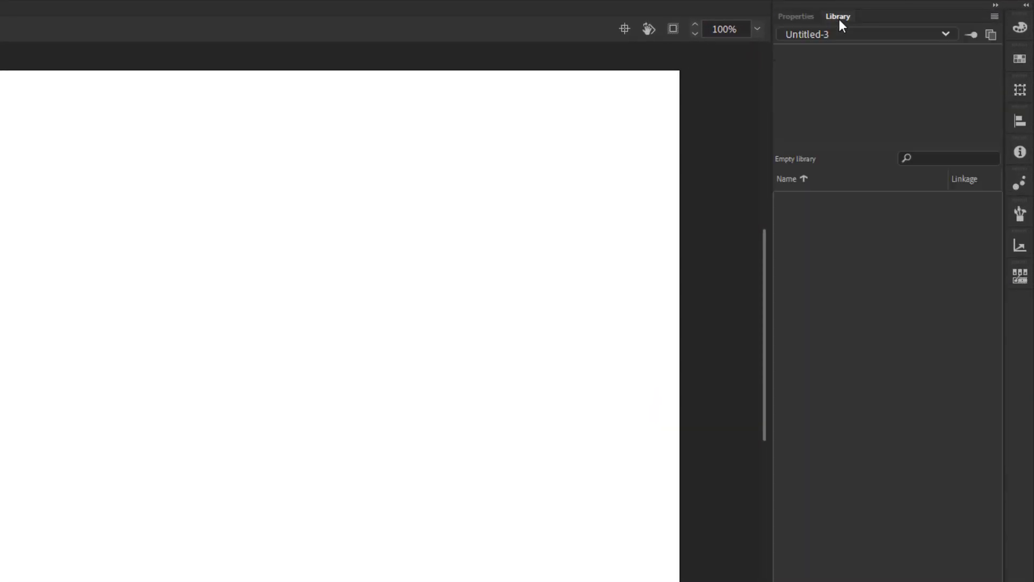
{"action": "left_click", "coordinate": [803, 19]}
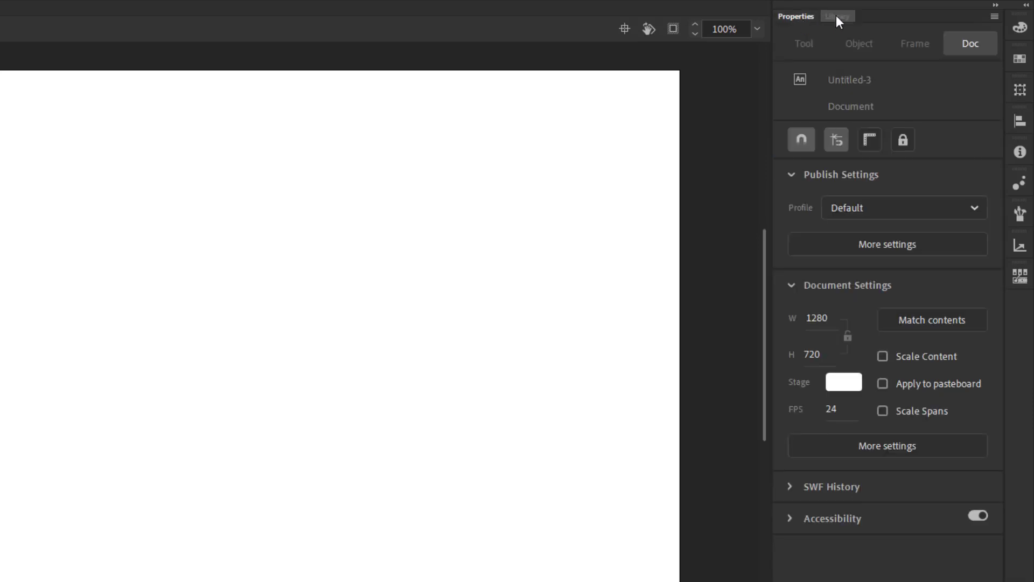
{"action": "left_click", "coordinate": [836, 16]}
{"action": "left_click", "coordinate": [786, 18]}
- Examine the collapsed tool sets, including Color, Transform, Info, Motion Presets and Brush Library
{"action": "left_click", "coordinate": [1020, 28]}
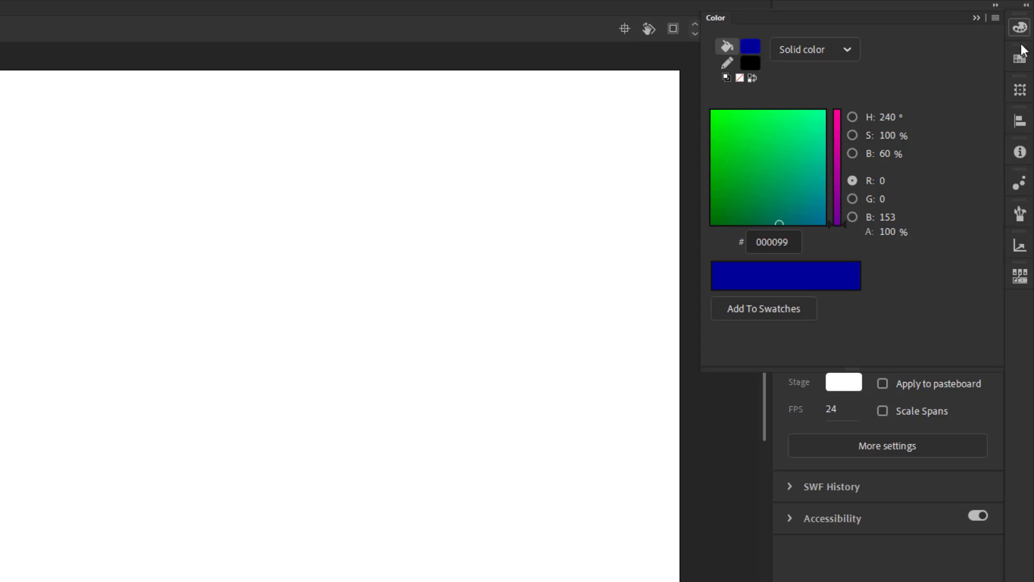
{"action": "left_click", "coordinate": [1020, 58]}
{"action": "left_click", "coordinate": [1019, 89]}
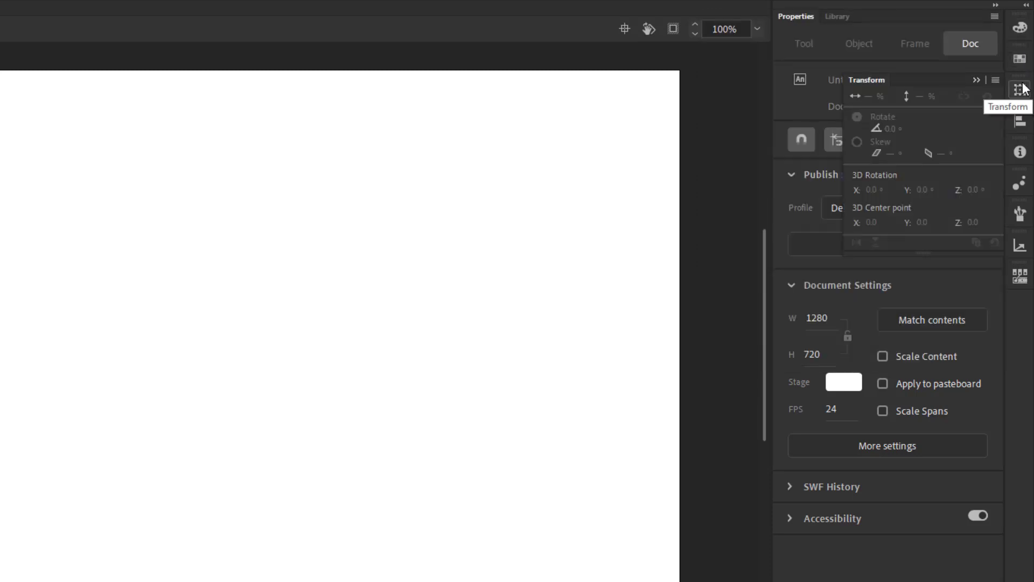
{"action": "left_click", "coordinate": [1019, 120]}
{"action": "left_click", "coordinate": [1021, 151]}
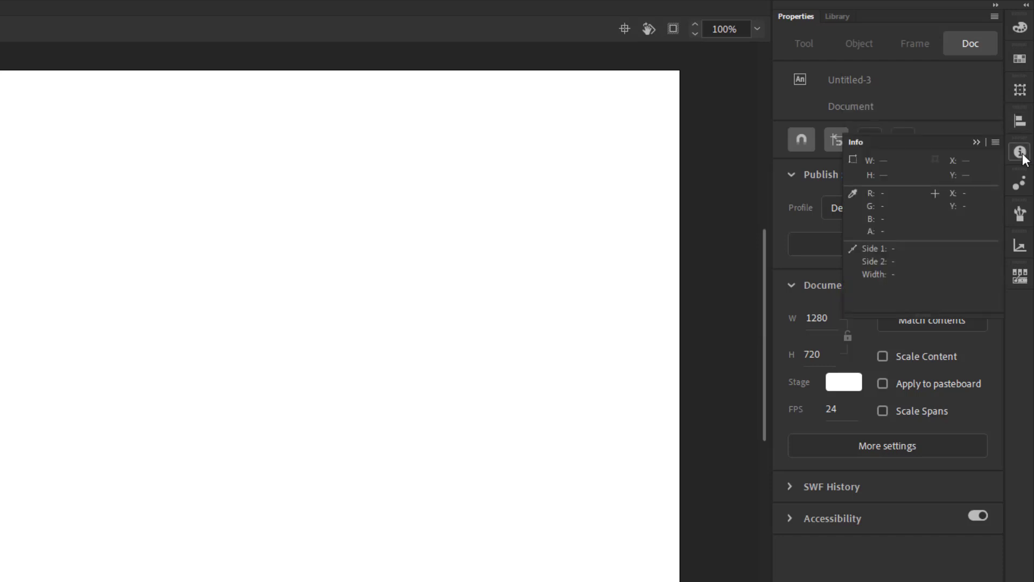
{"action": "left_click", "coordinate": [1021, 184]}
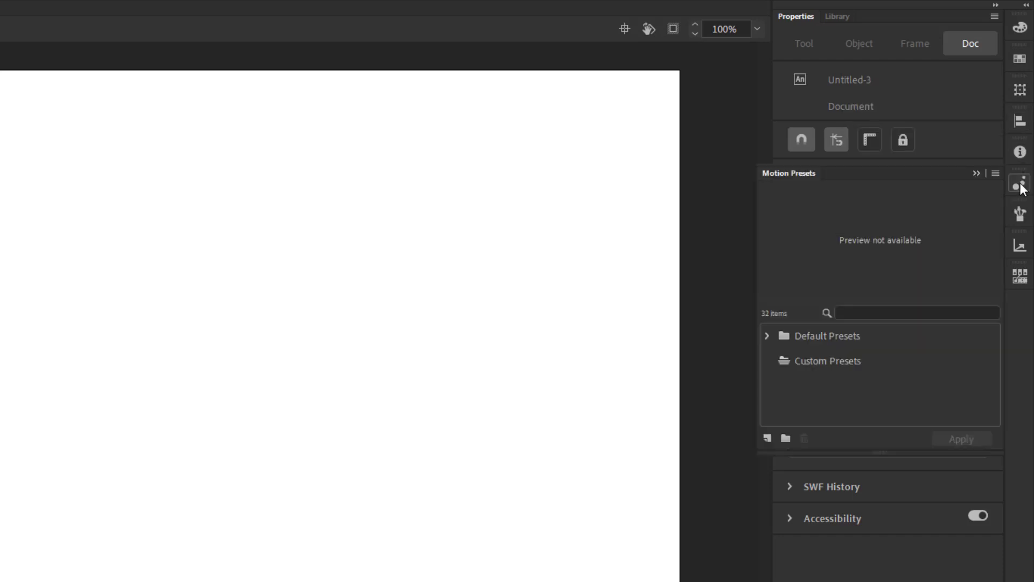
{"action": "left_click", "coordinate": [1020, 215]}
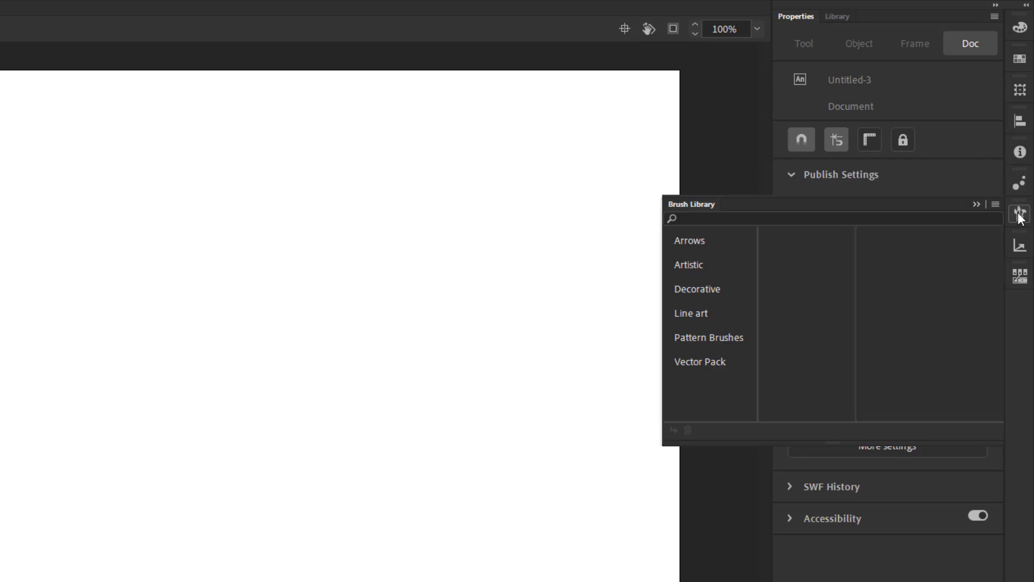
{"action": "left_click", "coordinate": [1021, 246]}
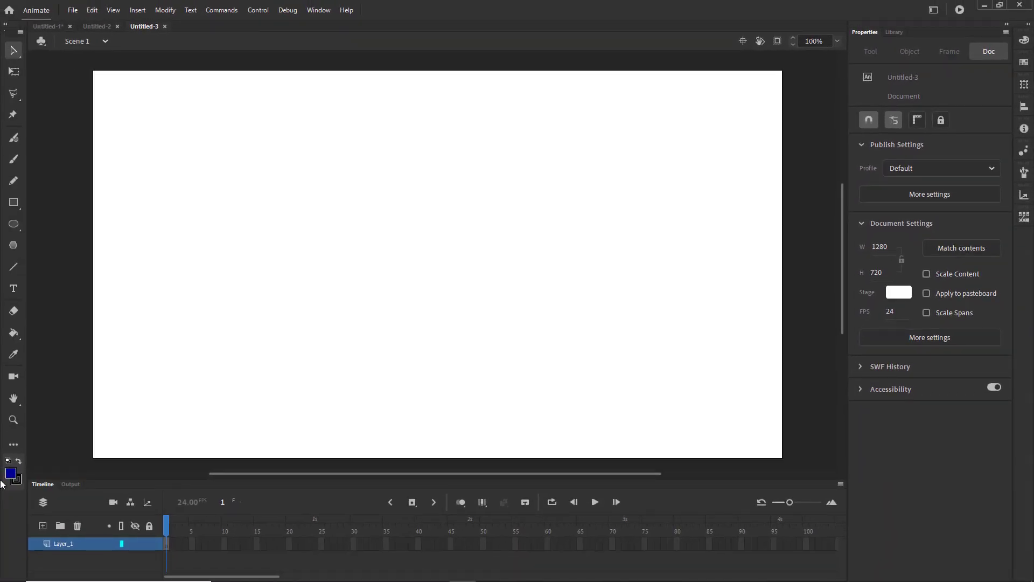
- Close the Untitled-1 and Untitled-2 documents
{"action": "left_click", "coordinate": [117, 26]}
{"action": "left_click", "coordinate": [71, 27]}
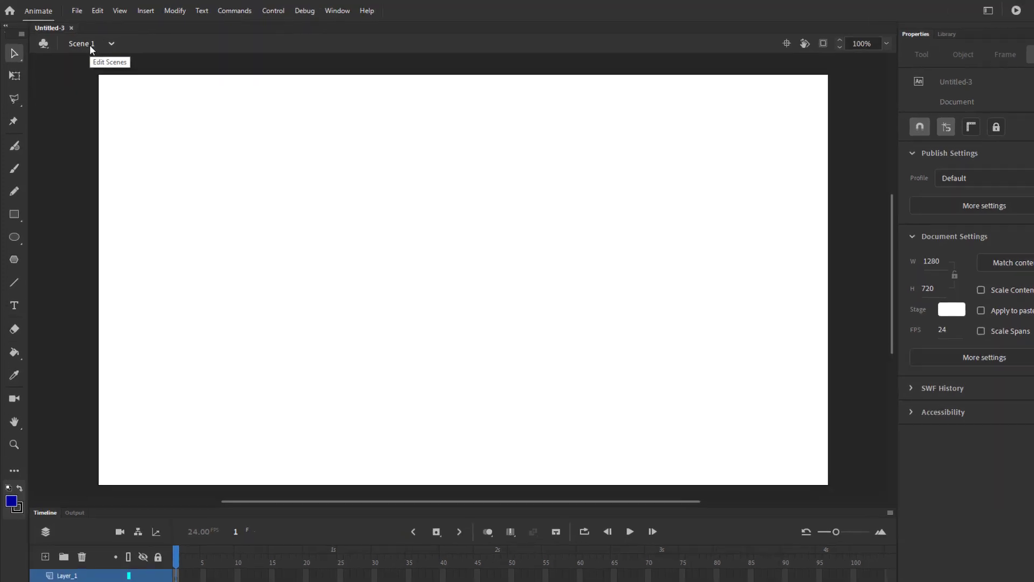
- Check which scenes and symbols are available for editing in the Untitled-3 document
{"action": "left_click", "coordinate": [90, 46]}
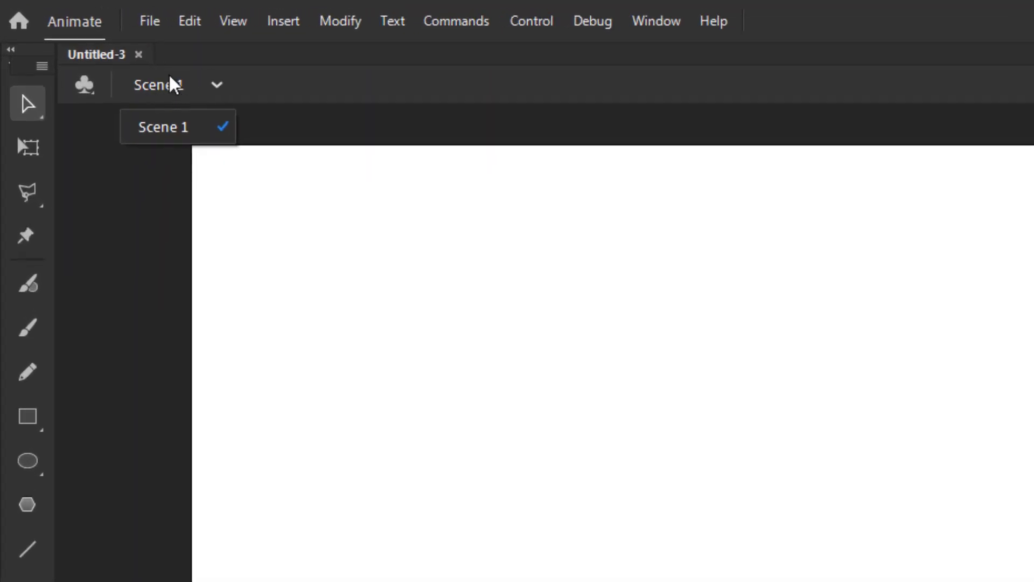
{"action": "left_click", "coordinate": [85, 92]}
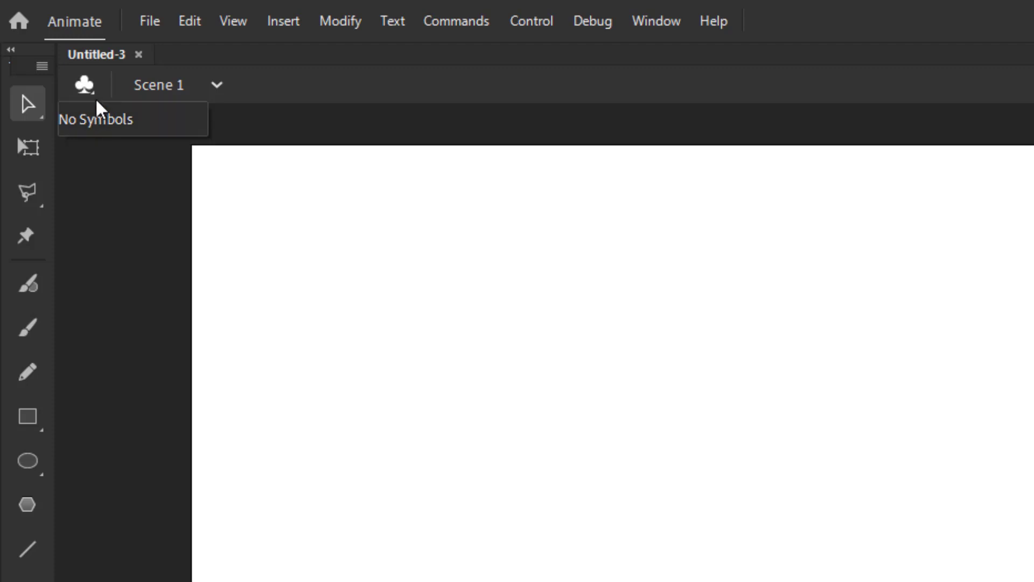
{"action": "left_click", "coordinate": [286, 103]}
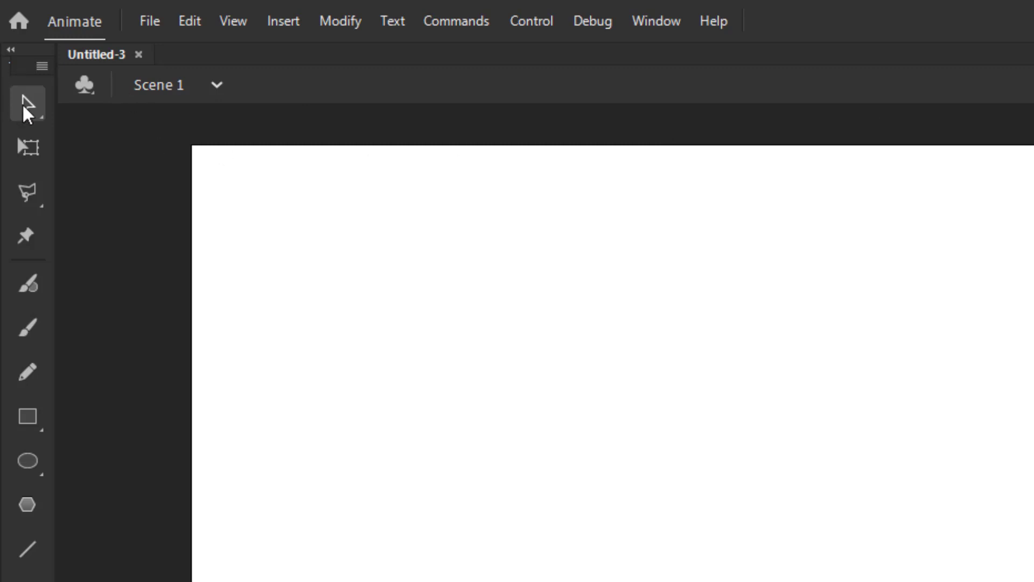
- Check the Selection and Subselection tool choices, and activate the Free Transform tool
{"action": "left_click", "coordinate": [35, 114]}
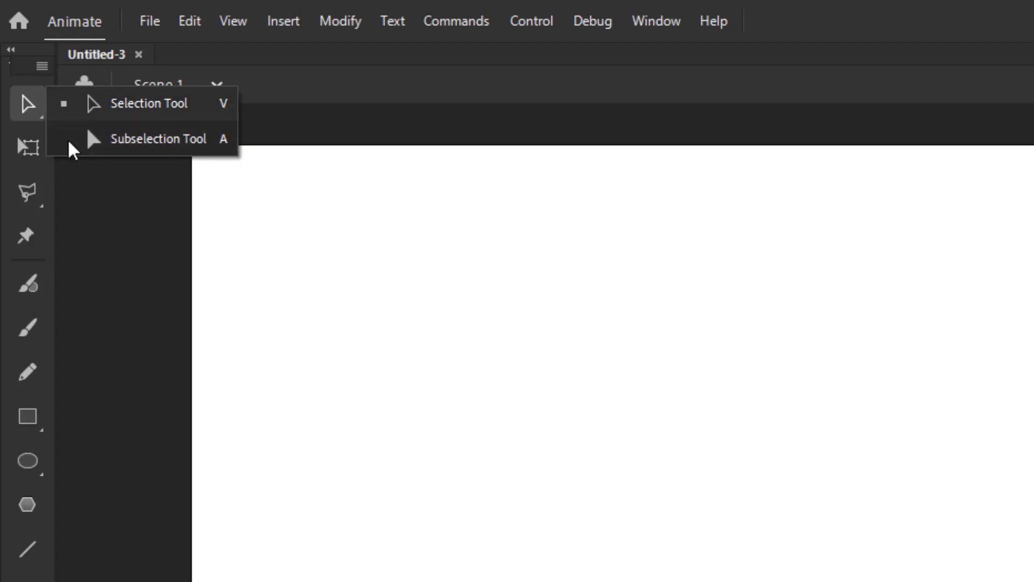
{"action": "left_click", "coordinate": [31, 145]}
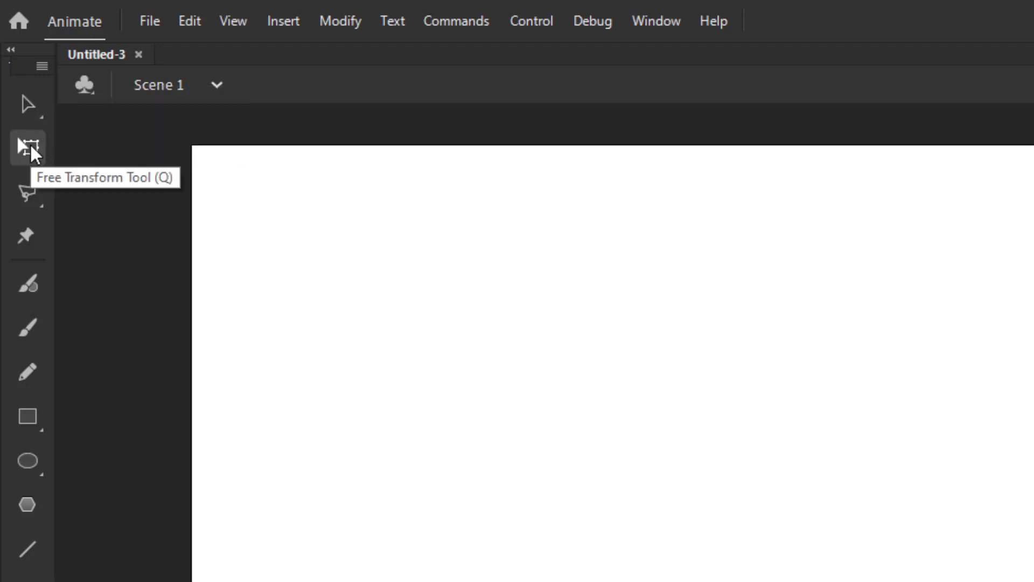
- Trace a closed straight-sided lasso selection on the empty stage and activate the pin-shaped warp tool
{"action": "left_click", "coordinate": [32, 191]}
{"action": "left_click", "coordinate": [360, 307]}
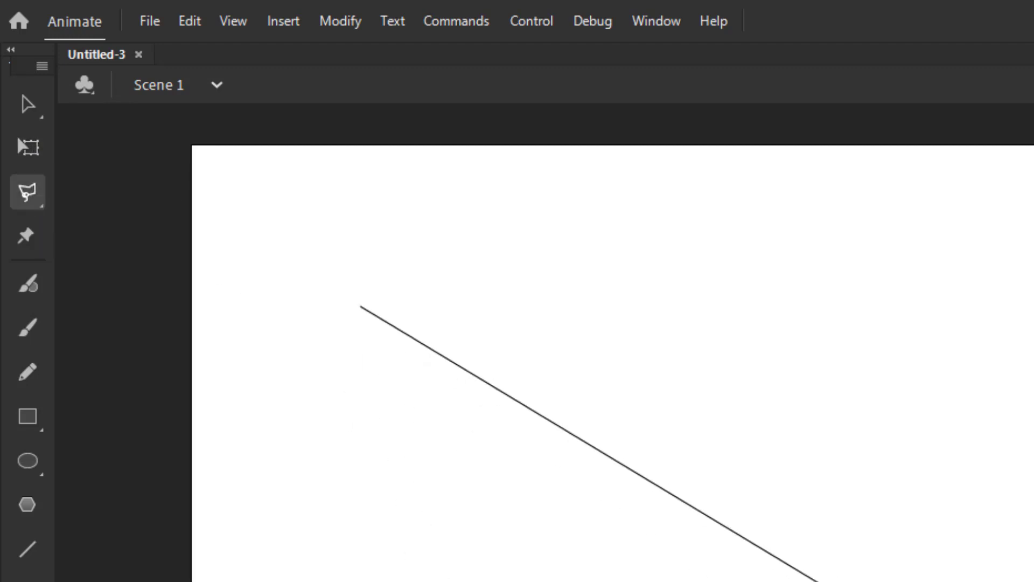
{"action": "left_click", "coordinate": [838, 263]}
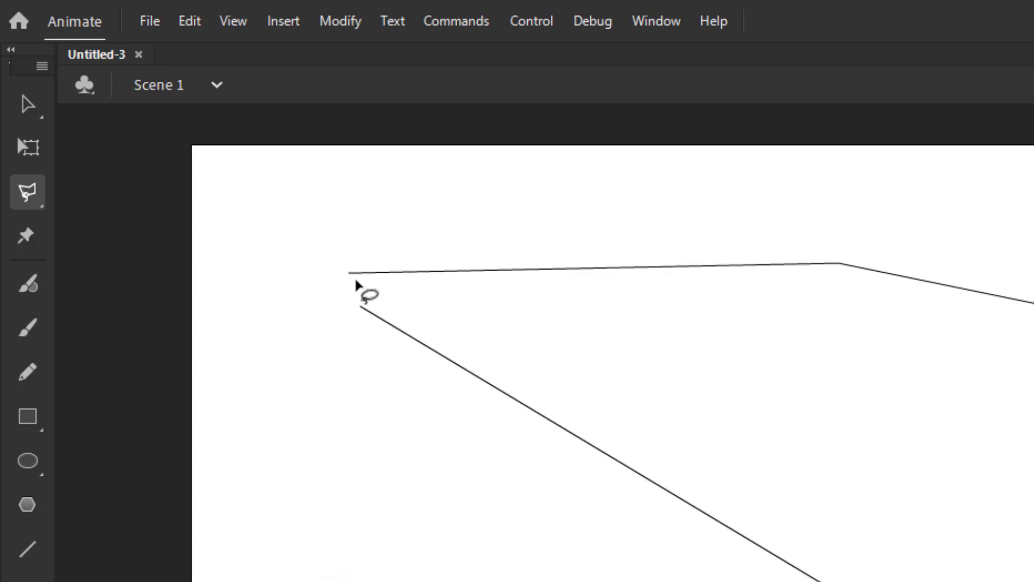
{"action": "left_click", "coordinate": [358, 307]}
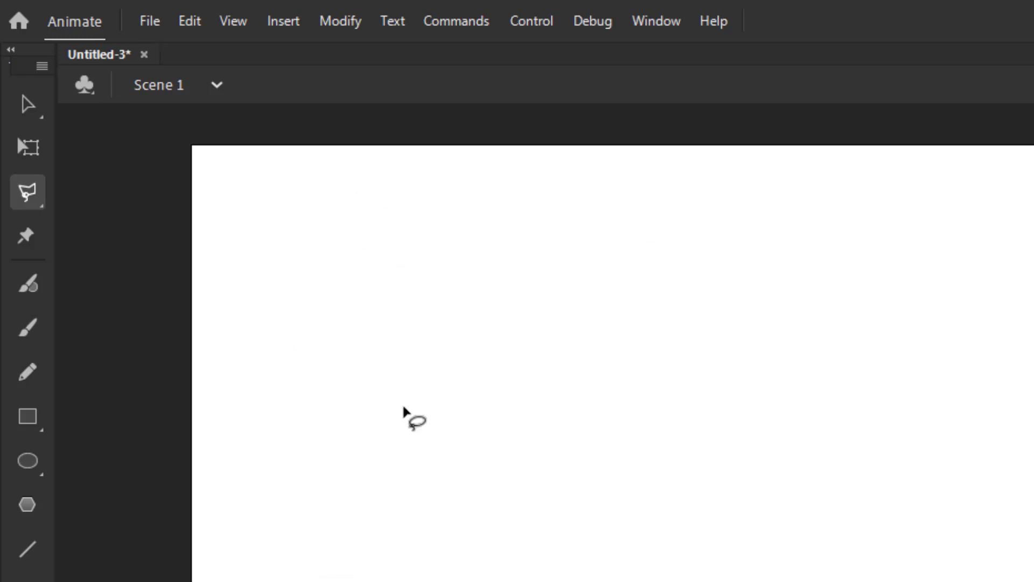
{"action": "left_click", "coordinate": [30, 231]}
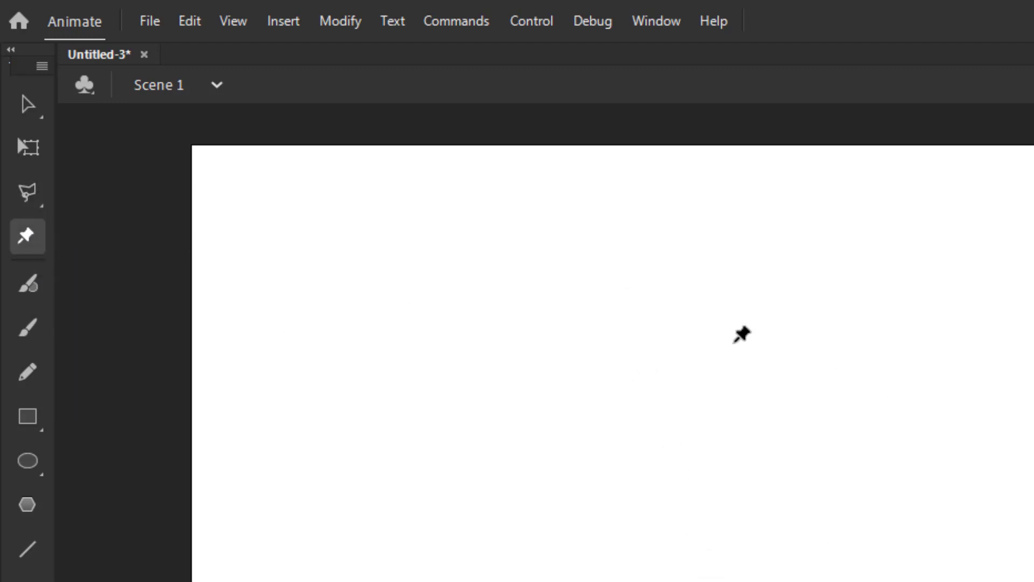
- Paint thick blue freehand test strokes on the stage with the Fluid Brush tool and delete all of them
{"action": "left_click", "coordinate": [27, 294]}
{"action": "mouse_move", "coordinate": [403, 355]}
{"action": "left_mouse_down"}
{"action": "mouse_move", "coordinate": [408, 510]}
{"action": "mouse_move", "coordinate": [788, 527]}
{"action": "mouse_move", "coordinate": [732, 405]}
{"action": "mouse_move", "coordinate": [630, 376]}
{"action": "mouse_move", "coordinate": [645, 305]}
{"action": "mouse_move", "coordinate": [746, 368]}
{"action": "mouse_move", "coordinate": [812, 452]}
{"action": "mouse_move", "coordinate": [985, 467]}
{"action": "mouse_move", "coordinate": [1017, 356]}
{"action": "mouse_move", "coordinate": [911, 276]}
{"action": "mouse_move", "coordinate": [865, 292]}
{"action": "mouse_move", "coordinate": [920, 325]}
{"action": "mouse_move", "coordinate": [866, 330]}
{"action": "mouse_move", "coordinate": [917, 359]}
{"action": "mouse_move", "coordinate": [859, 509]}
{"action": "left_mouse_up"}
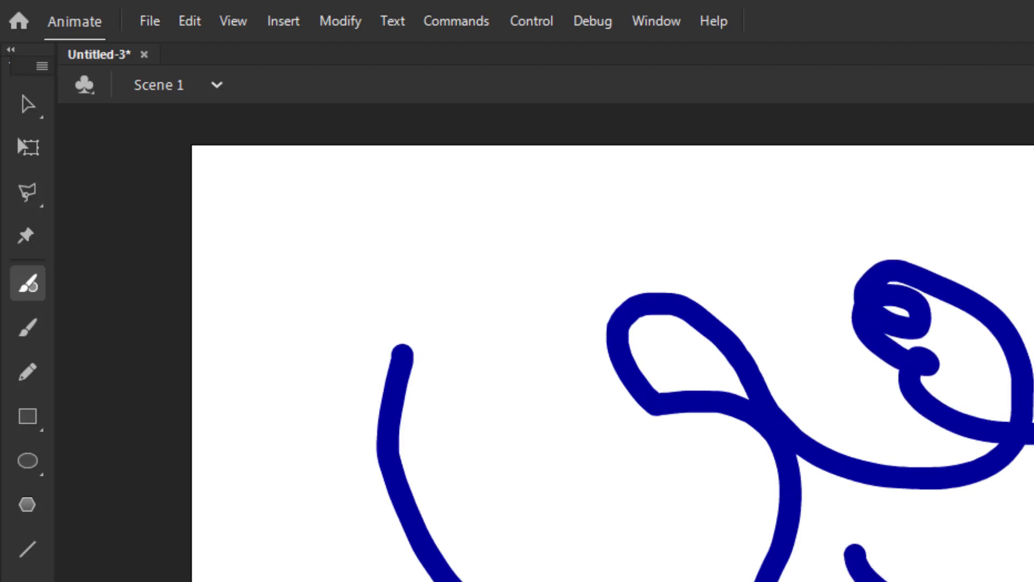
{"action": "key", "text": "ctrl+a"}
{"action": "key", "text": "Delete"}
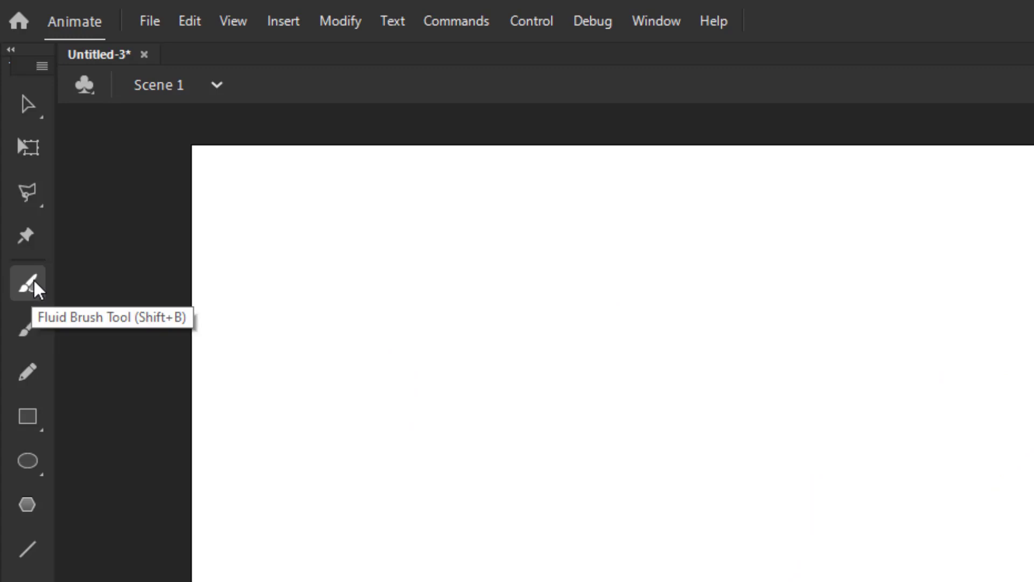
- Draw thin, wavy blue freehand strokes across the stage with the regular brush tool
{"action": "left_click", "coordinate": [28, 327]}
{"action": "left_click_drag", "start_coordinate": [664, 310], "coordinate": [602, 354]}
{"action": "mouse_move", "coordinate": [572, 384]}
{"action": "left_mouse_down"}
{"action": "mouse_move", "coordinate": [827, 521]}
{"action": "mouse_move", "coordinate": [838, 581]}
{"action": "mouse_move", "coordinate": [970, 564]}
{"action": "mouse_move", "coordinate": [1033, 579]}
{"action": "left_mouse_up"}
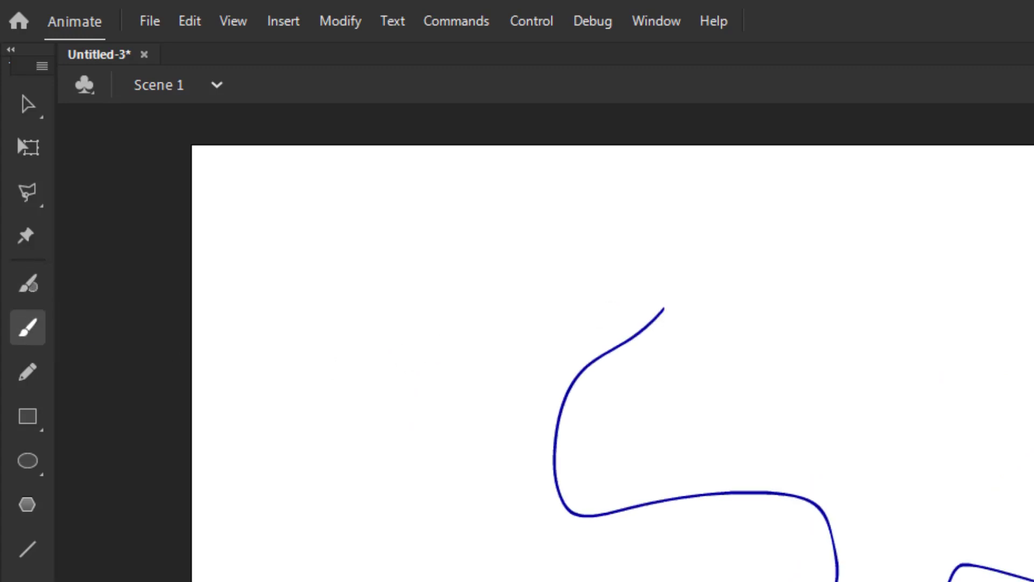
- Add looping blue brush strokes across the stage and undo all the brush strokes
{"action": "mouse_move", "coordinate": [1033, 375]}
{"action": "left_mouse_down"}
{"action": "mouse_move", "coordinate": [868, 300]}
{"action": "mouse_move", "coordinate": [977, 533]}
{"action": "mouse_move", "coordinate": [900, 494]}
{"action": "mouse_move", "coordinate": [1033, 467]}
{"action": "left_mouse_up"}
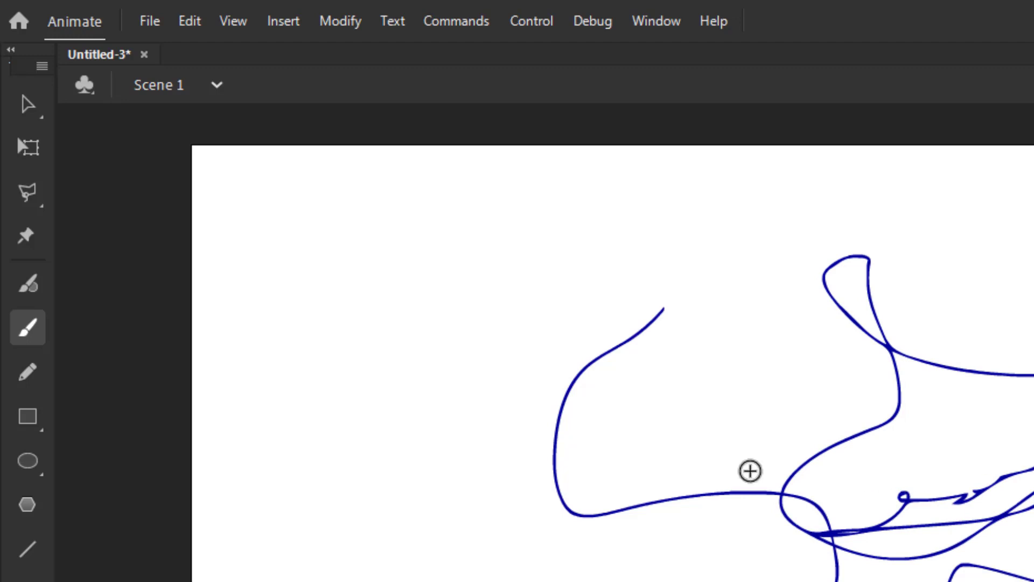
{"action": "key", "text": "ctrl+z"}
{"action": "key", "text": "ctrl+z"}
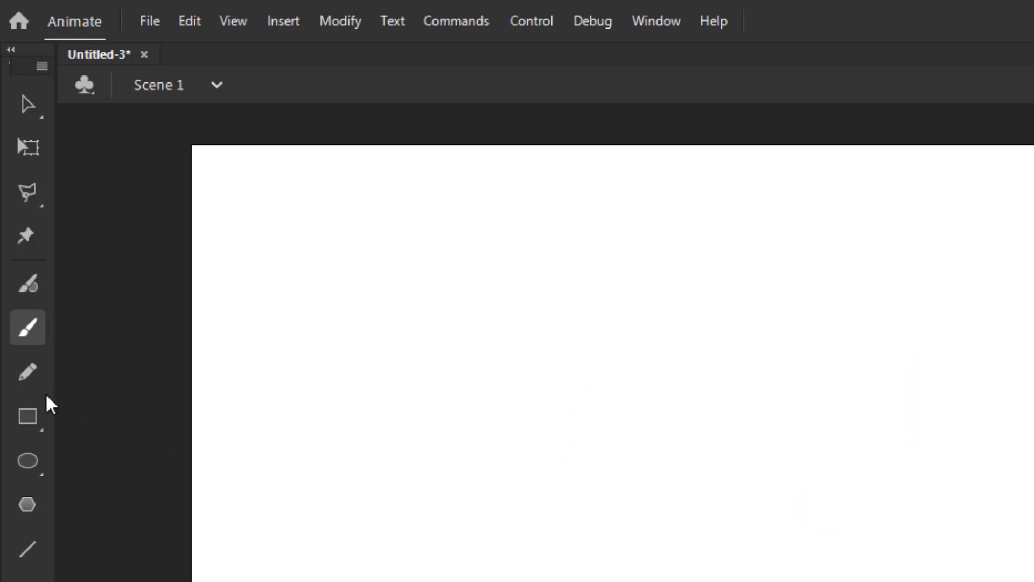
- Draw freehand test lines across the stage with the Pencil tool and undo them
{"action": "left_click", "coordinate": [28, 371]}
{"action": "mouse_move", "coordinate": [430, 367]}
{"action": "left_mouse_down"}
{"action": "mouse_move", "coordinate": [360, 504]}
{"action": "mouse_move", "coordinate": [623, 368]}
{"action": "left_mouse_up"}
{"action": "mouse_move", "coordinate": [673, 343]}
{"action": "left_mouse_down"}
{"action": "mouse_move", "coordinate": [787, 581]}
{"action": "mouse_move", "coordinate": [988, 409]}
{"action": "mouse_move", "coordinate": [1033, 384]}
{"action": "left_mouse_up"}
{"action": "key", "text": "ctrl+z"}
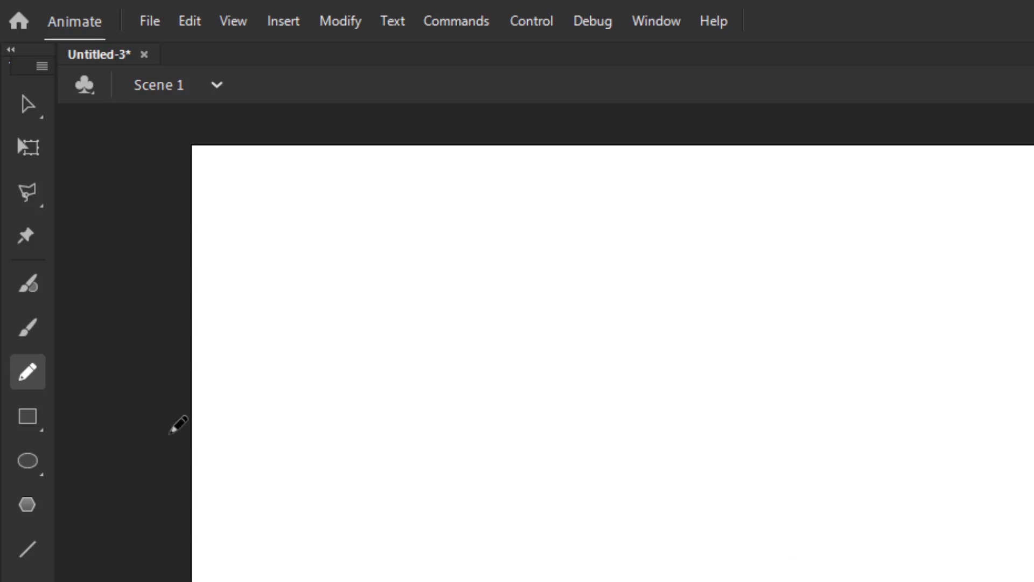
- Draw a large dark blue rectangle with a black outline in the left half of the stage using the Rectangle Tool
{"action": "left_click", "coordinate": [26, 420]}
{"action": "left_click", "coordinate": [24, 423]}
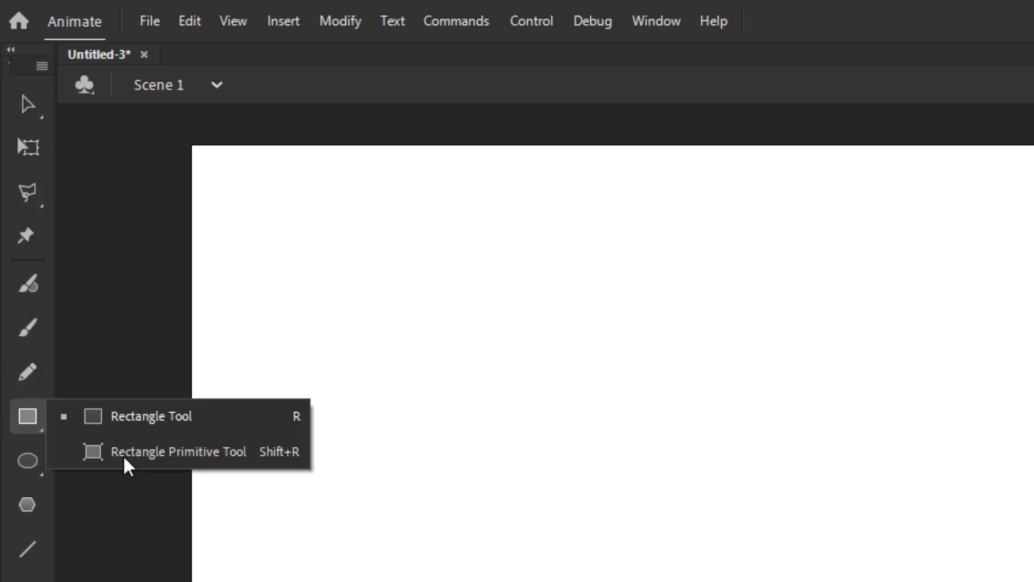
{"action": "left_click", "coordinate": [129, 422]}
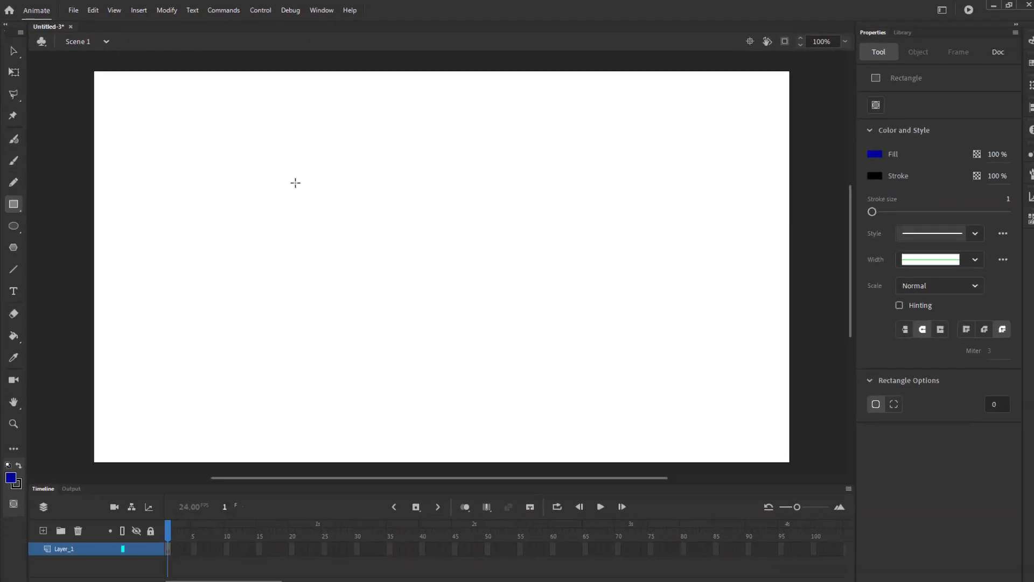
{"action": "left_click_drag", "start_coordinate": [218, 152], "coordinate": [467, 313]}
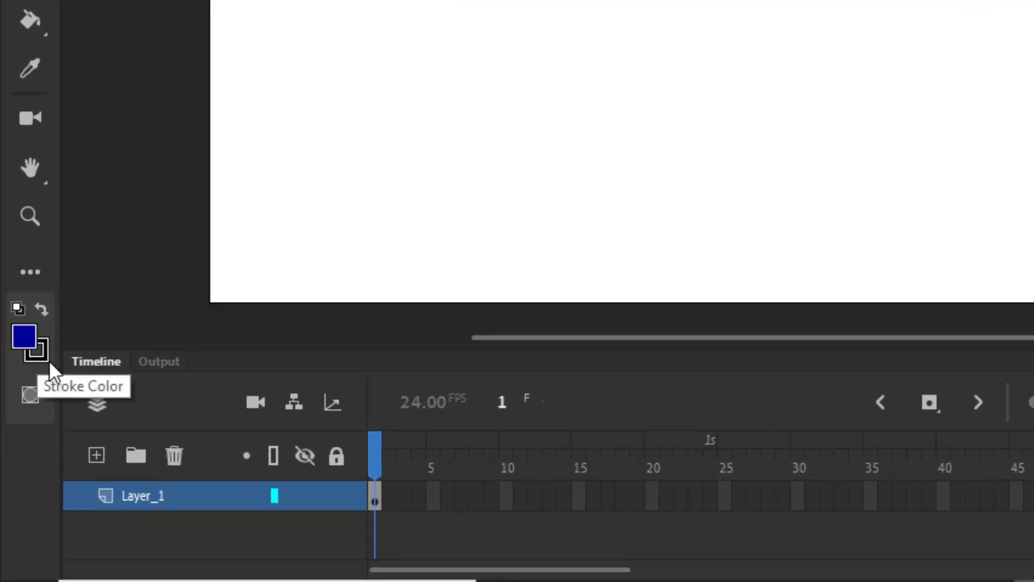
- Try out the stroke and fill colour swatches, and set the fill colour to bright blue #0000FF
{"action": "left_click", "coordinate": [35, 349]}
{"action": "key", "text": "Escape"}
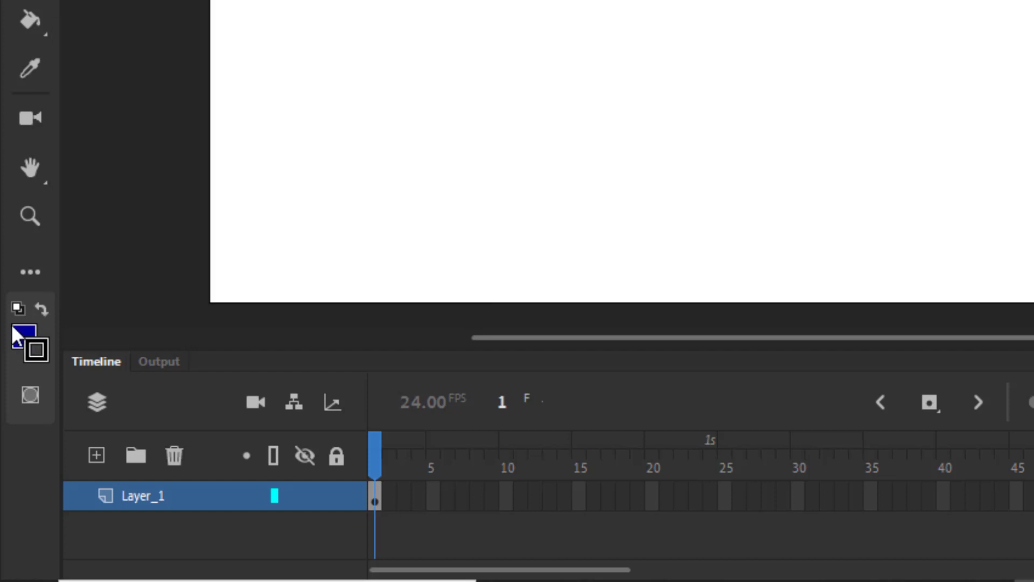
{"action": "left_click", "coordinate": [27, 330]}
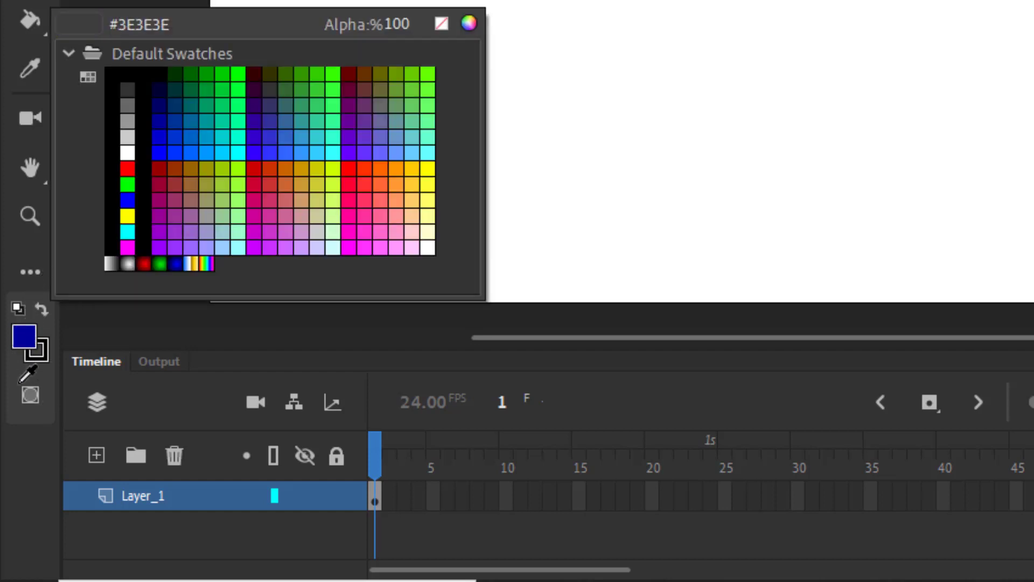
{"action": "left_click", "coordinate": [38, 399]}
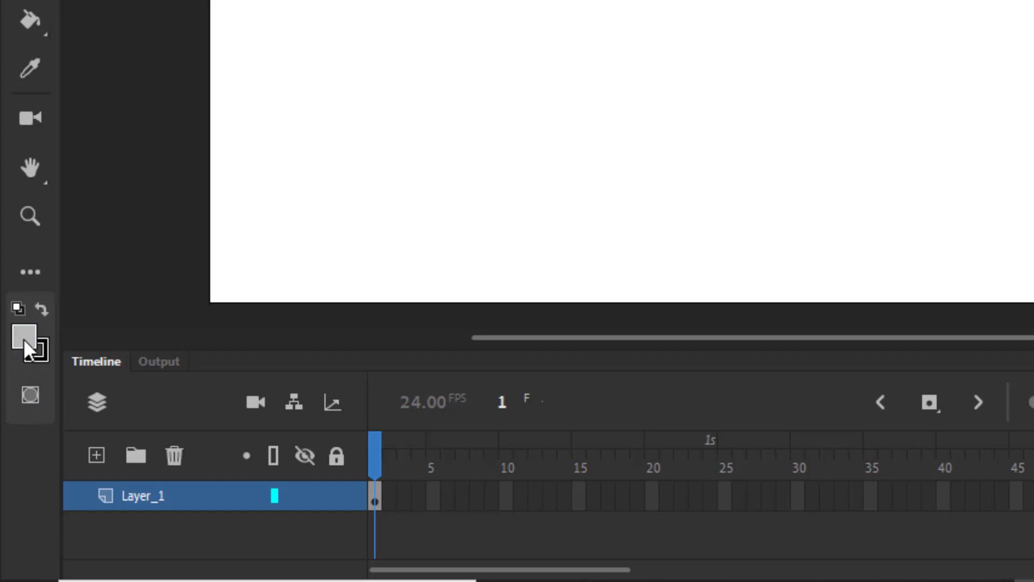
{"action": "left_click", "coordinate": [23, 338]}
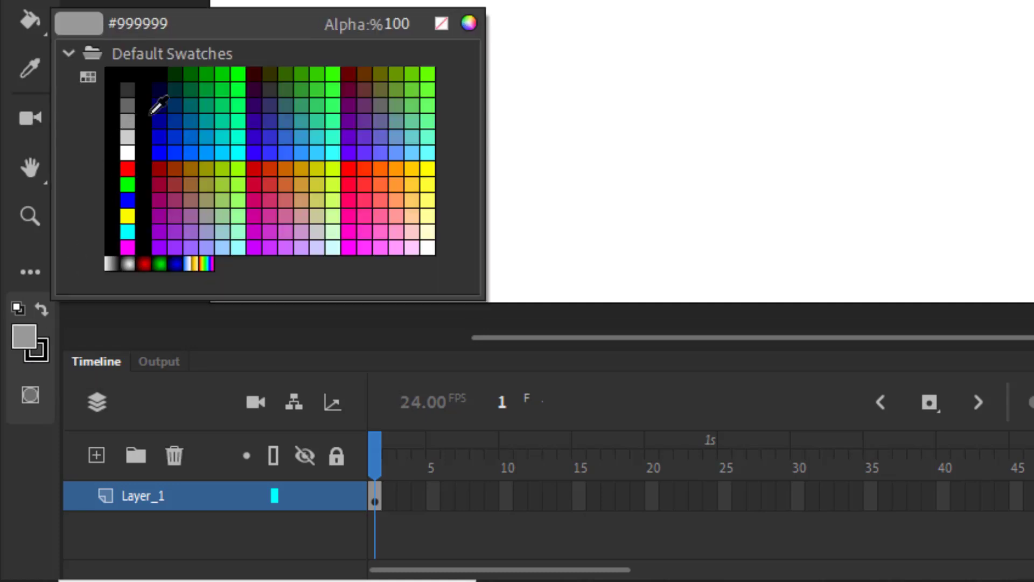
{"action": "left_click", "coordinate": [170, 155]}
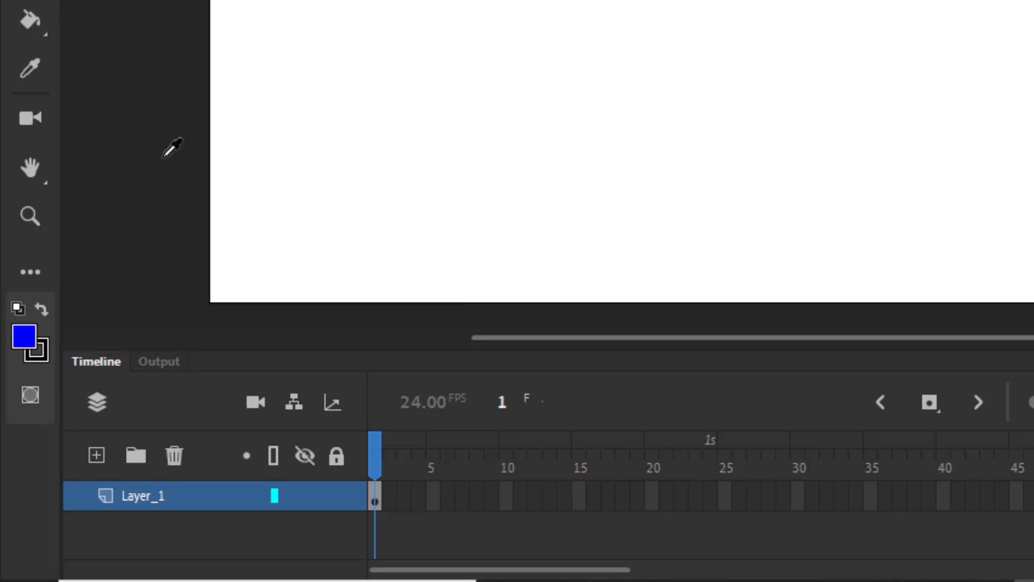
{"action": "left_click", "coordinate": [33, 397]}
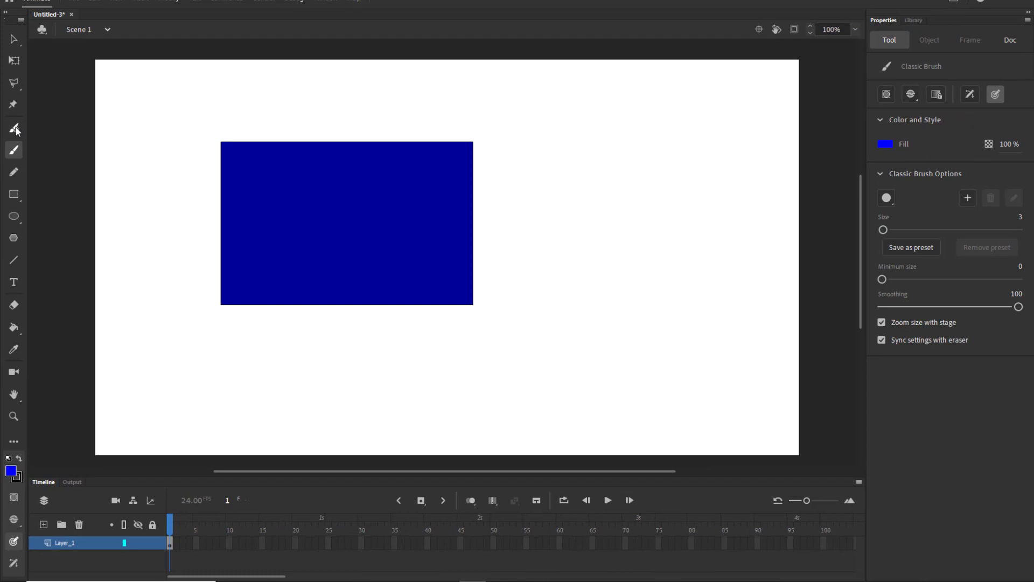
- Compare the tool options of the Fluid Brush, Classic Brush, Pencil, pin-shaped warp and Selection tools
{"action": "left_click", "coordinate": [15, 129]}
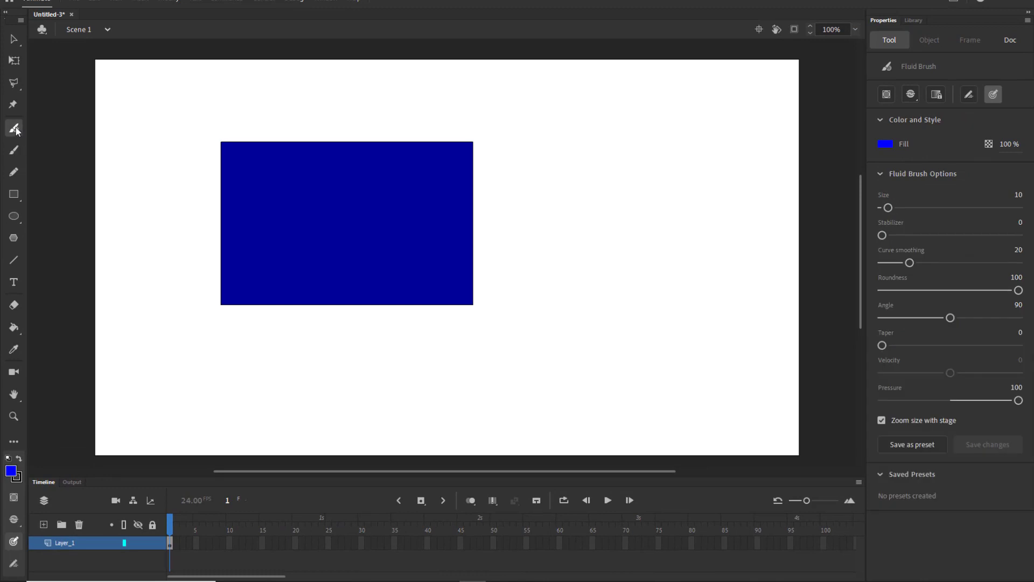
{"action": "left_click", "coordinate": [15, 155]}
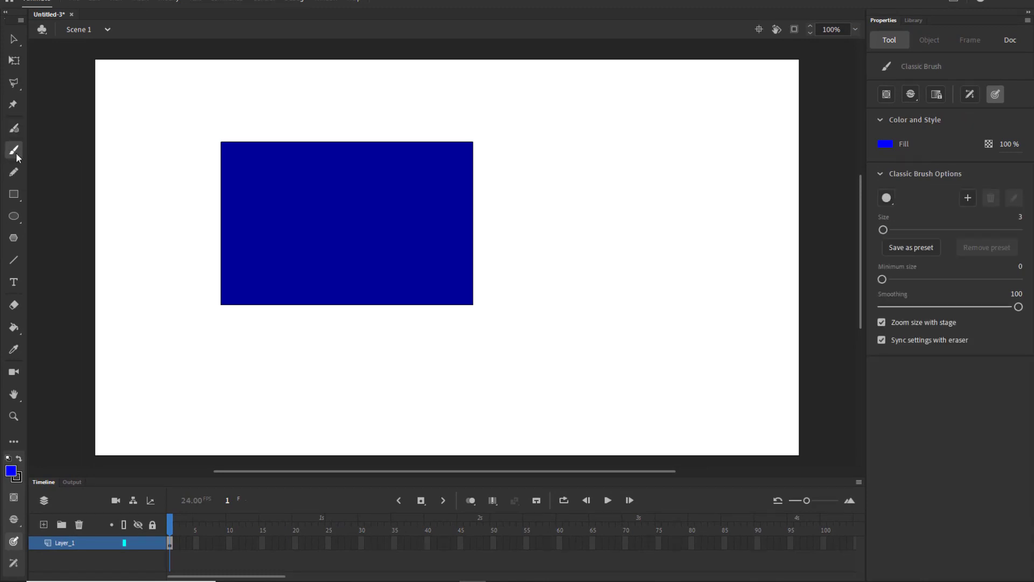
{"action": "left_click", "coordinate": [20, 175]}
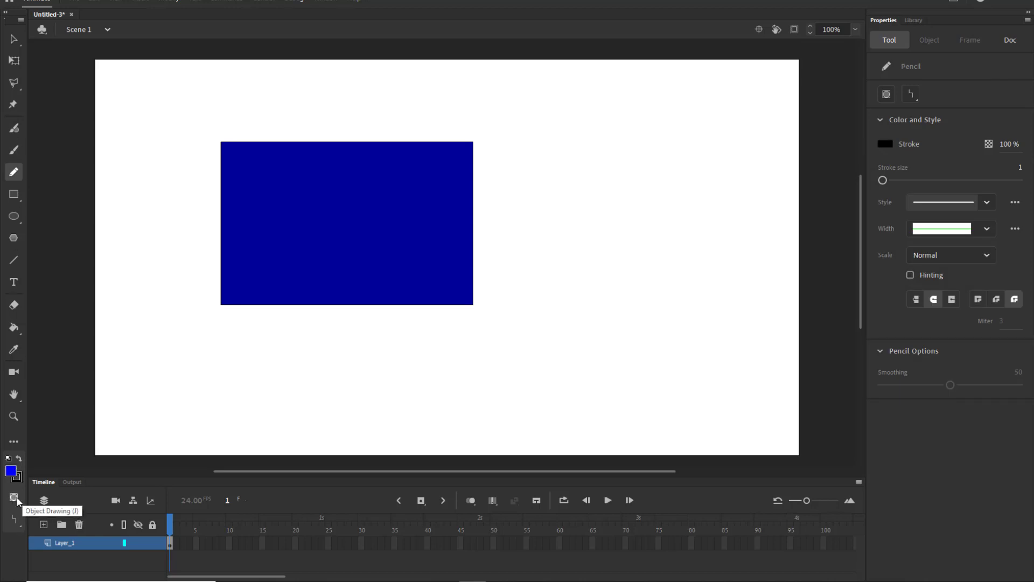
{"action": "left_click", "coordinate": [16, 156]}
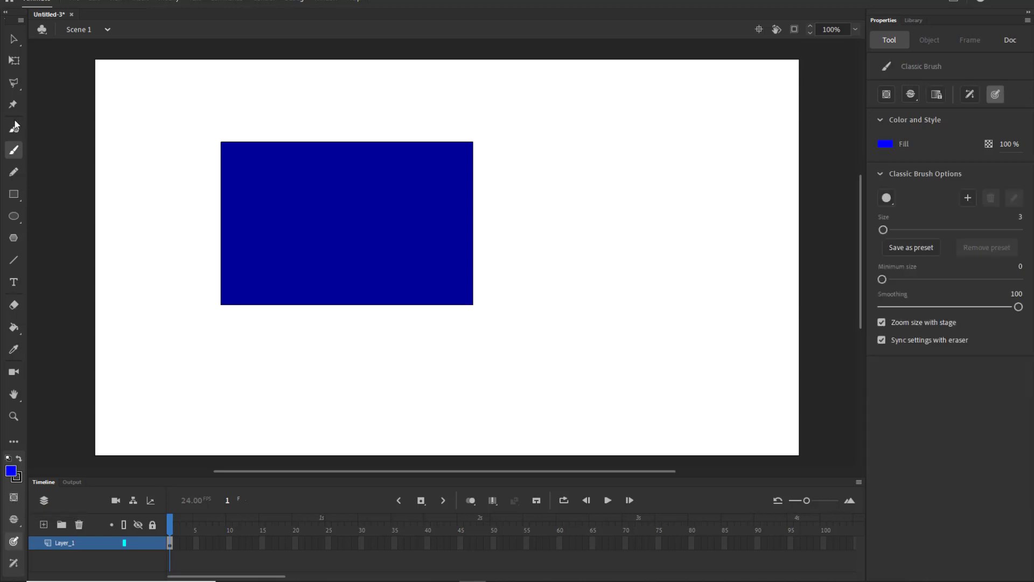
{"action": "left_click", "coordinate": [14, 129]}
{"action": "left_click", "coordinate": [14, 105]}
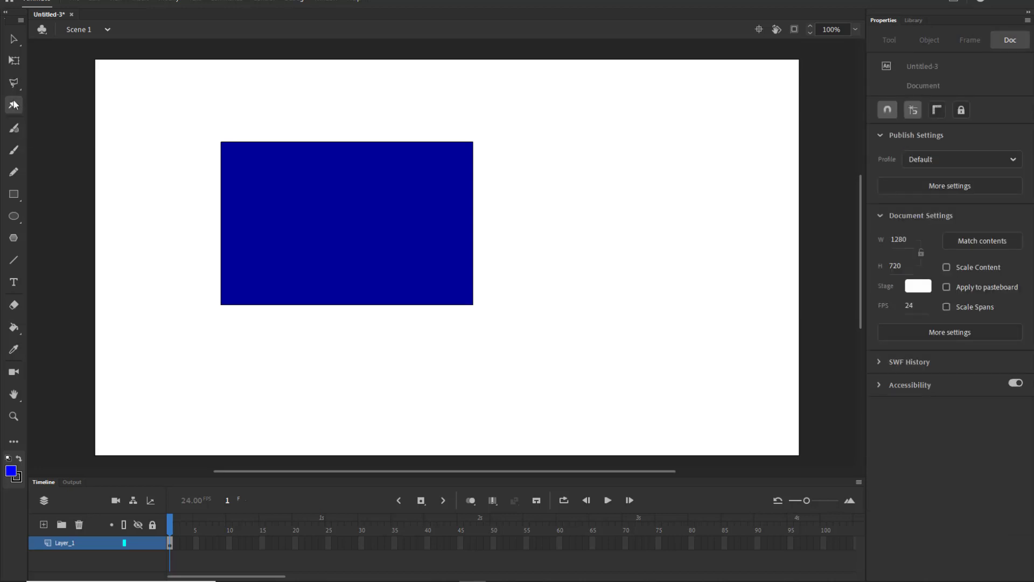
{"action": "left_click", "coordinate": [14, 38]}
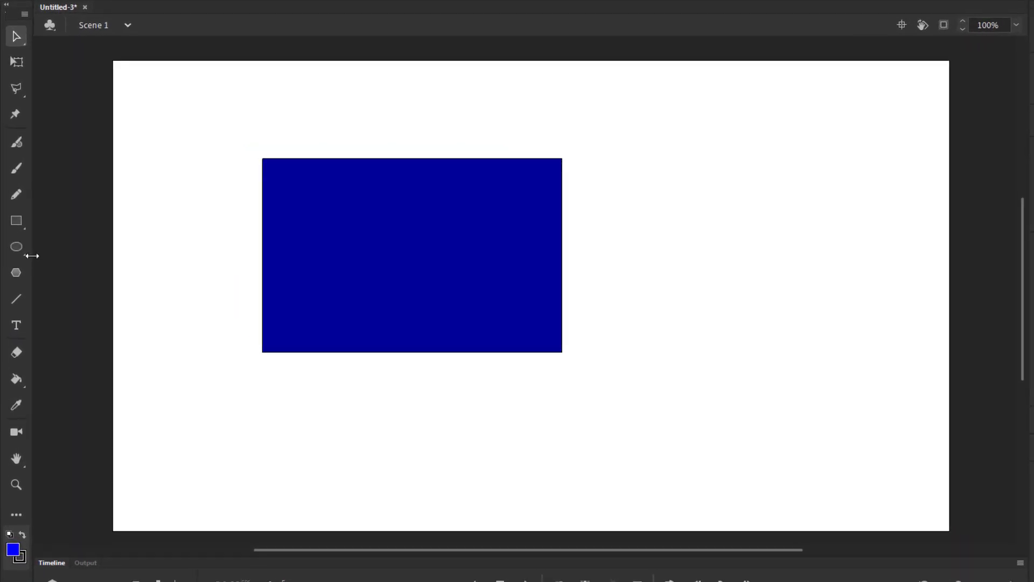
{"action": "left_click_drag", "start_coordinate": [32, 254], "coordinate": [5, 248]}
- Set the Oval Tool's fill to bright green and draw a circle overlapping the blue rectangle's upper-right corner
{"action": "left_click", "coordinate": [16, 222]}
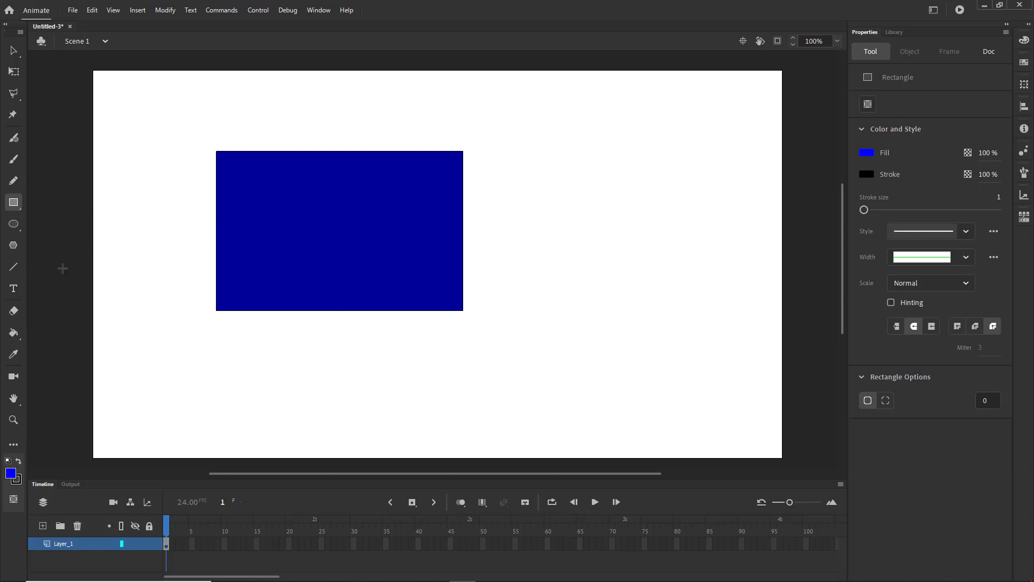
{"action": "left_click", "coordinate": [16, 226]}
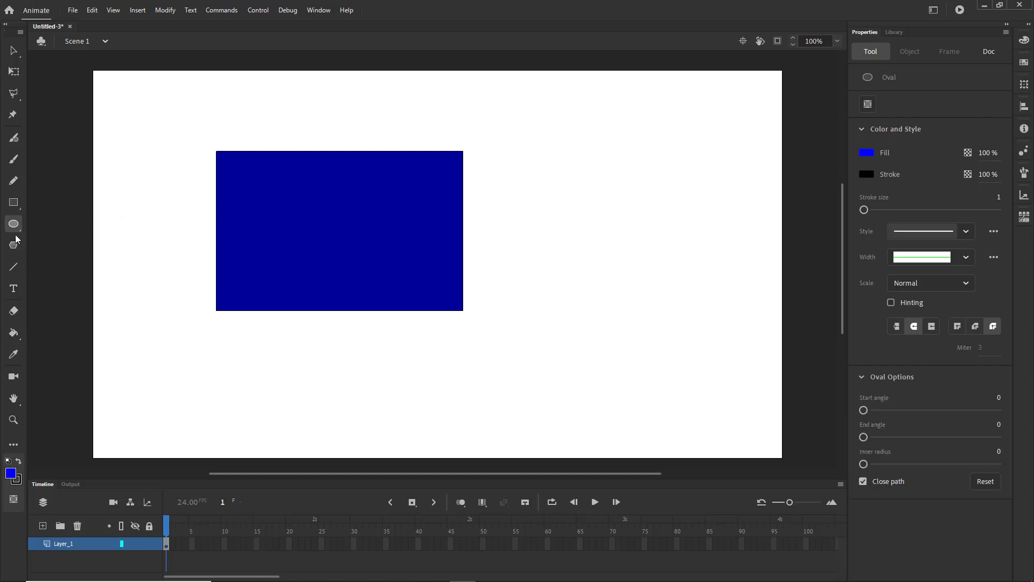
{"action": "left_click", "coordinate": [14, 224]}
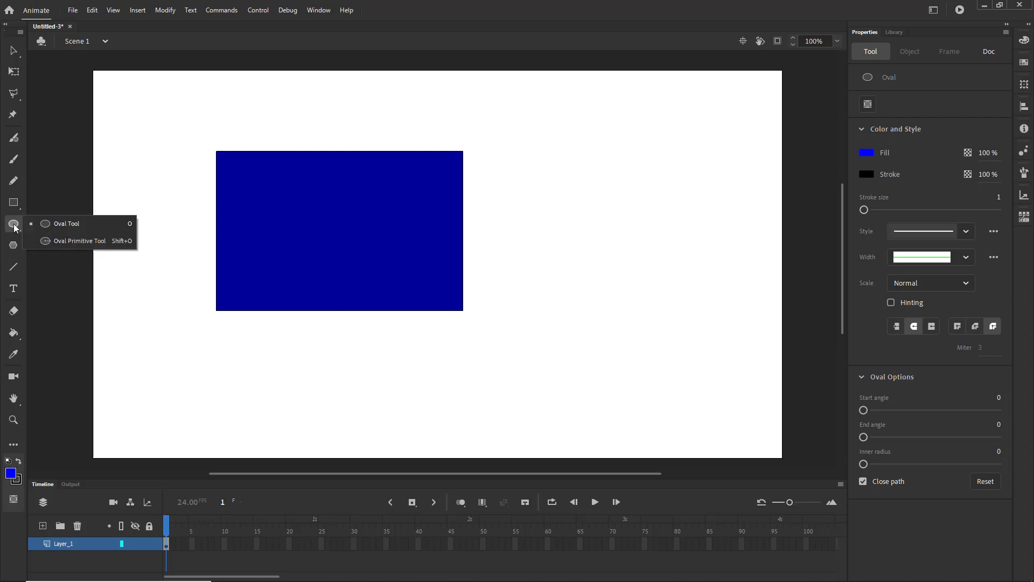
{"action": "left_click", "coordinate": [868, 154]}
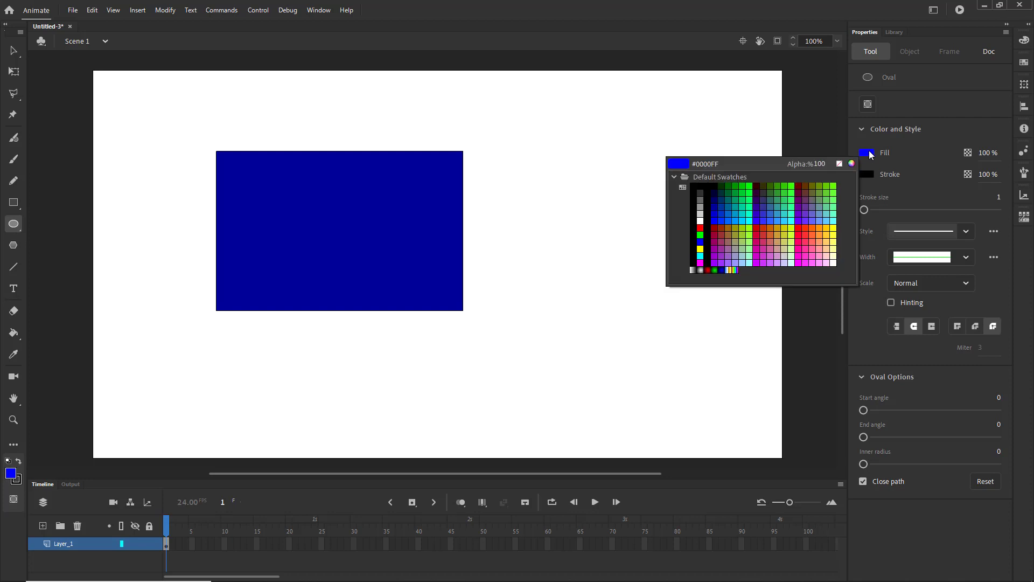
{"action": "left_click", "coordinate": [836, 186]}
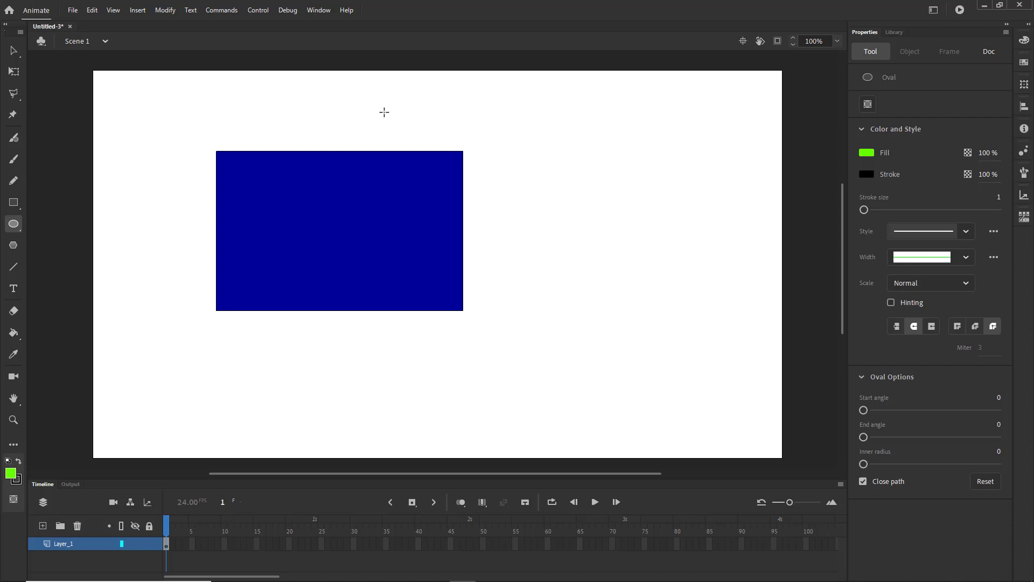
{"action": "left_click_drag", "start_coordinate": [384, 112], "coordinate": [516, 283]}
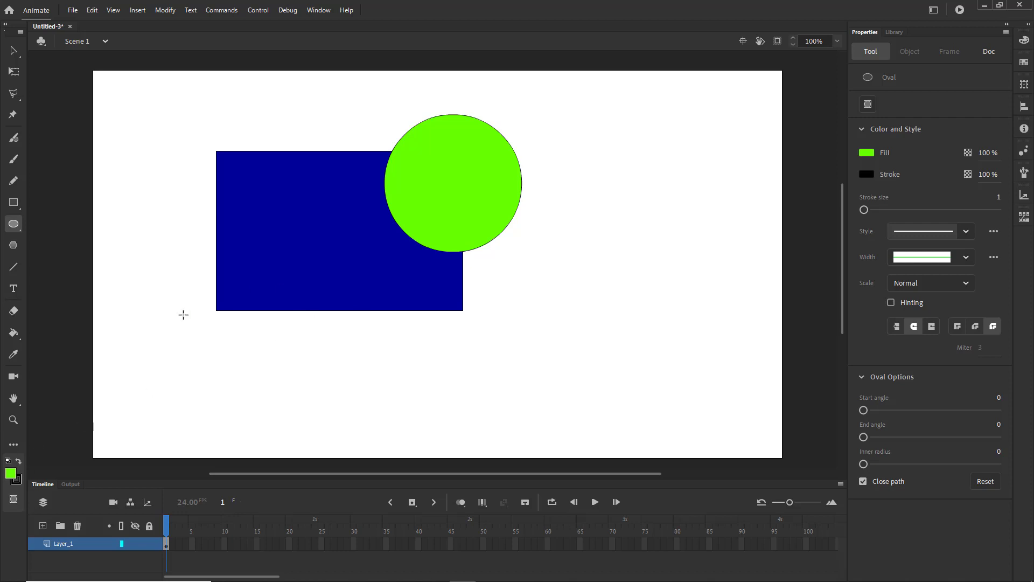
- Draw a second green circle over the rectangle's upper-left corner in Object Drawing mode, and turn that mode off
{"action": "left_click", "coordinate": [14, 501]}
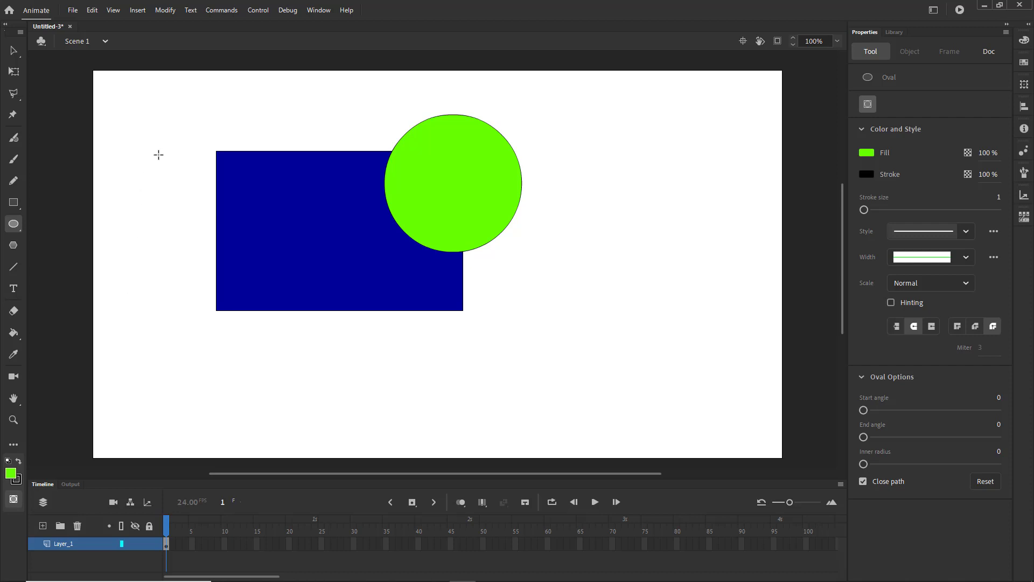
{"action": "mouse_move", "coordinate": [153, 114]}
{"action": "left_mouse_down"}
{"action": "mouse_move", "coordinate": [264, 229]}
{"action": "mouse_move", "coordinate": [282, 260]}
{"action": "mouse_move", "coordinate": [270, 256]}
{"action": "left_mouse_up"}
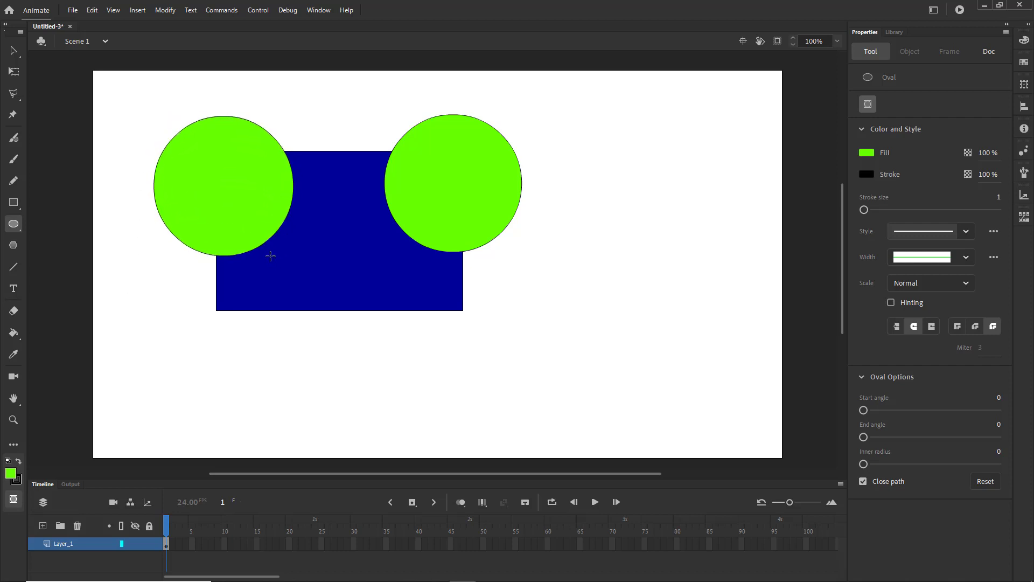
{"action": "left_click", "coordinate": [14, 500]}
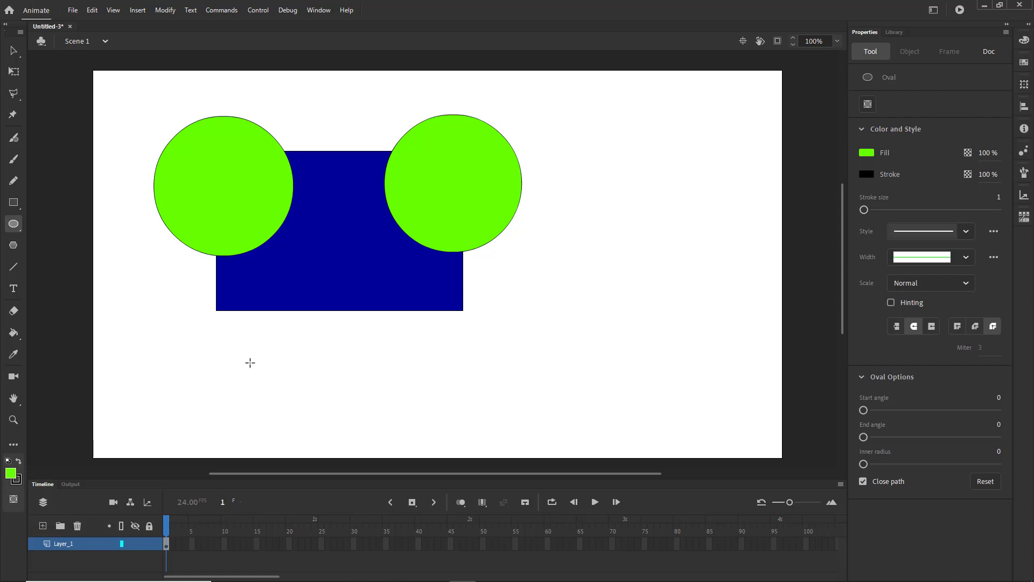
- Select the right circle's fill, its fill with outline, and the left circle to compare how plain shapes and drawing objects are selected
{"action": "key", "text": "ctrl"}
{"action": "key", "text": "v"}
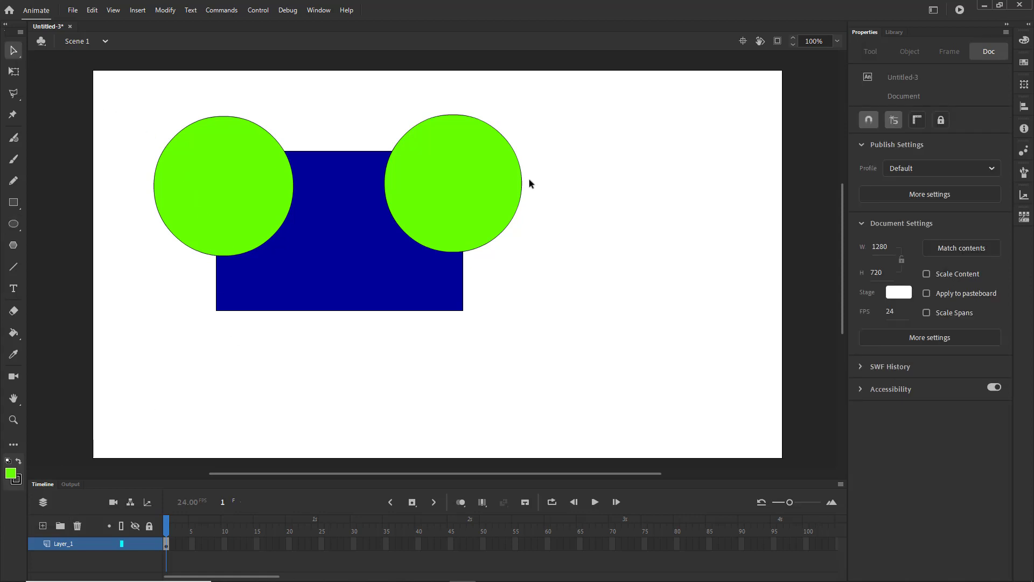
{"action": "left_click", "coordinate": [475, 192]}
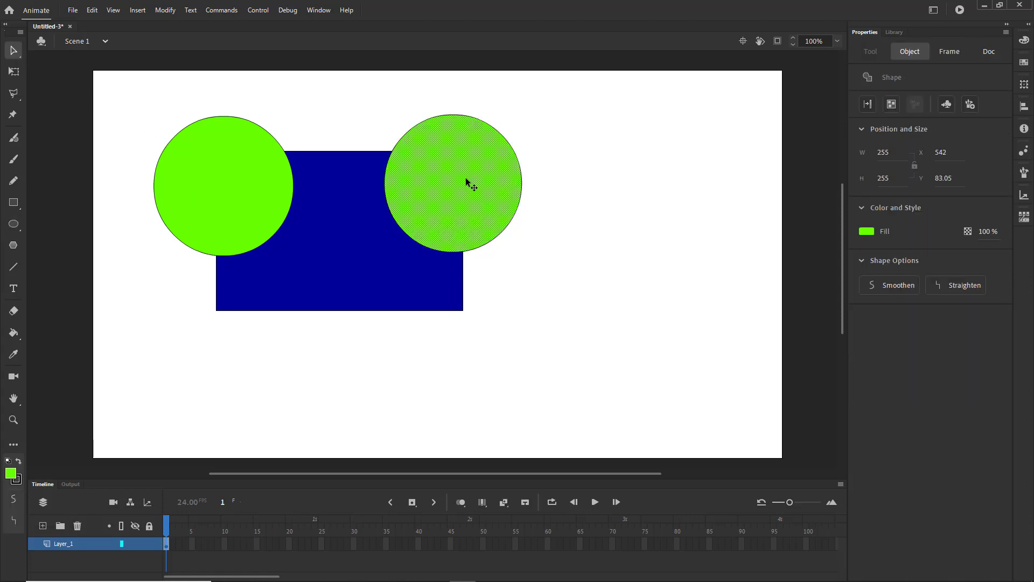
{"action": "double_click", "coordinate": [466, 180]}
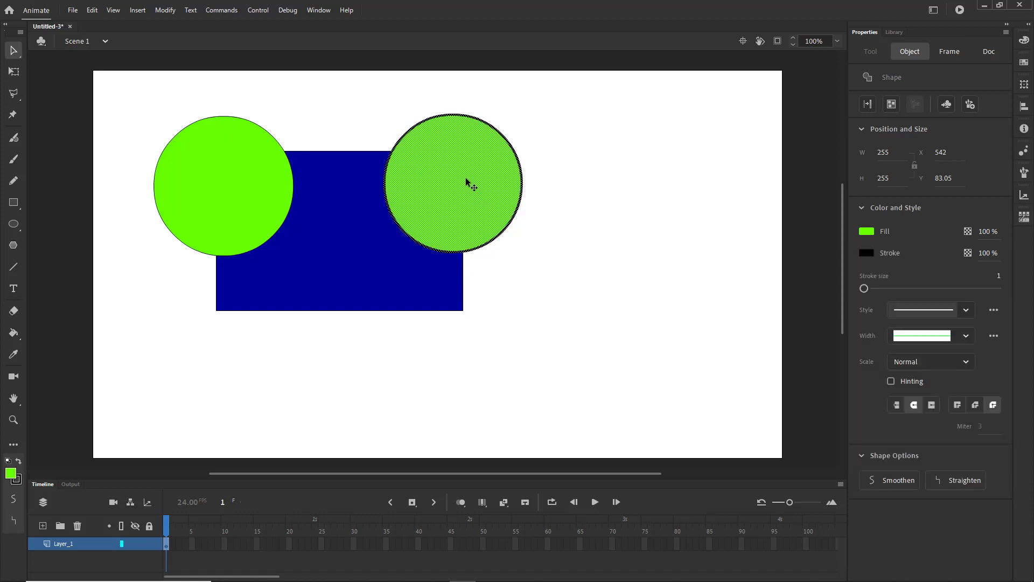
{"action": "left_click", "coordinate": [215, 195]}
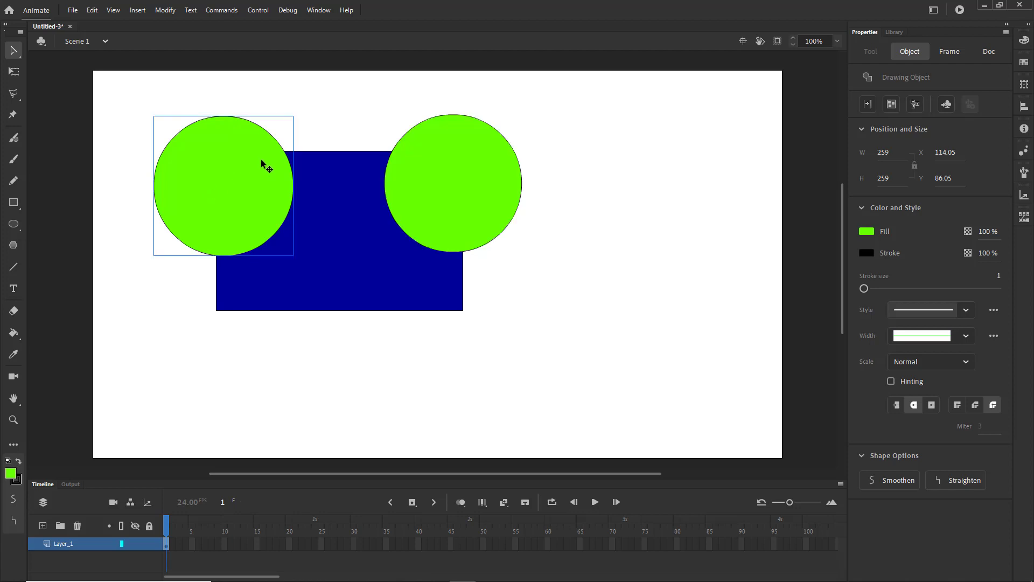
- Move the right green circle with its outline off the rectangle to X 907, Y 53.05
{"action": "left_click", "coordinate": [461, 187]}
{"action": "left_click_drag", "start_coordinate": [460, 192], "coordinate": [656, 175]}
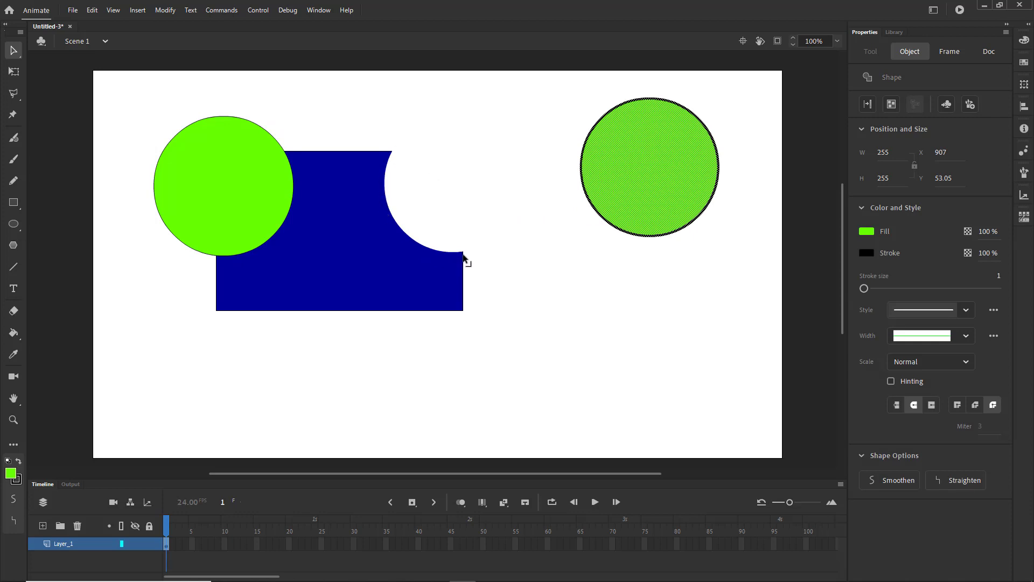
- Check the Rectangle Tool's Object Drawing option, and move the left green circle to X 67.05, Y 49.05
{"action": "key", "text": "r"}
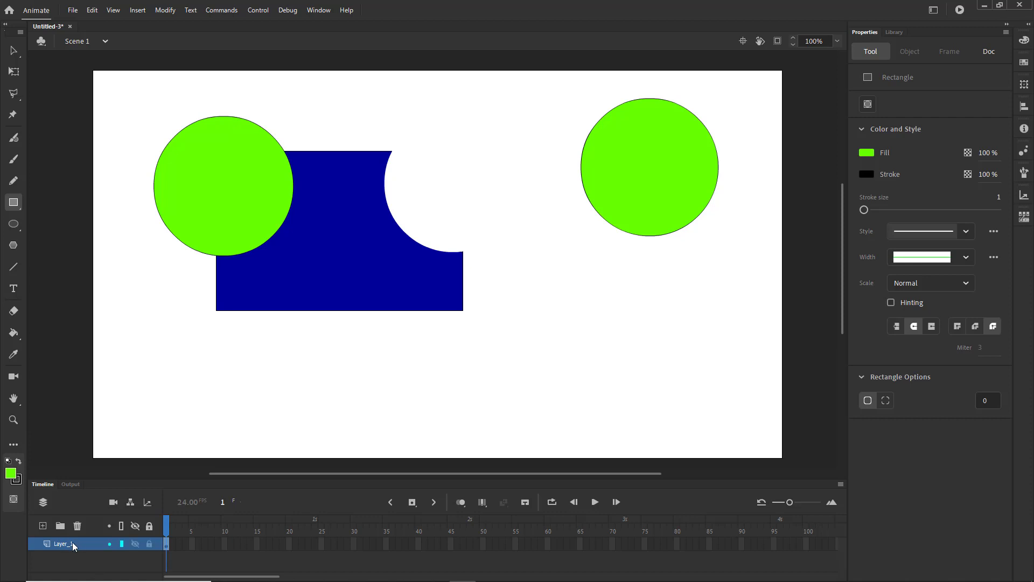
{"action": "left_click", "coordinate": [10, 503]}
{"action": "key", "text": "v"}
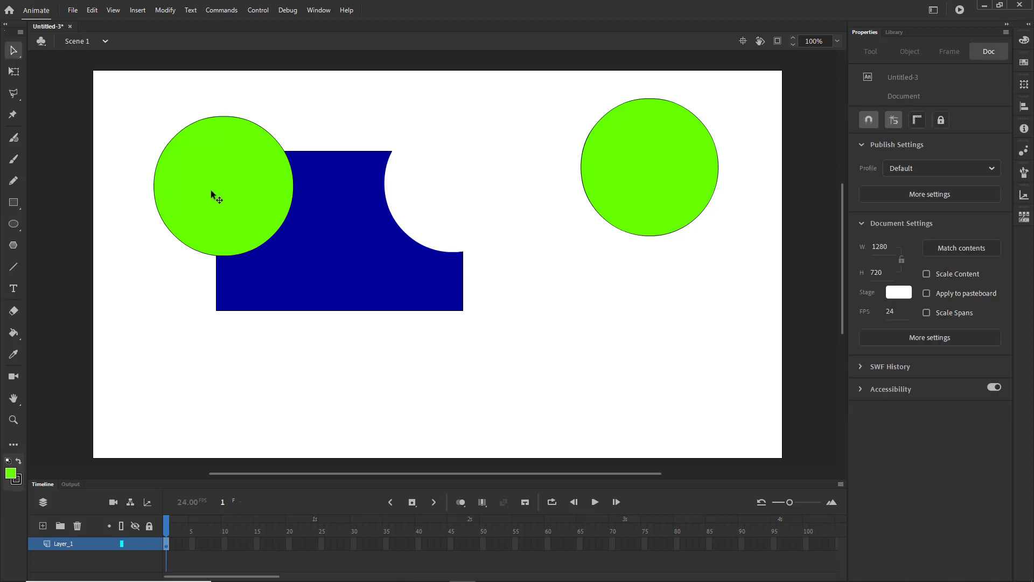
{"action": "mouse_move", "coordinate": [211, 191]}
{"action": "left_mouse_down"}
{"action": "mouse_move", "coordinate": [143, 142]}
{"action": "mouse_move", "coordinate": [163, 241]}
{"action": "mouse_move", "coordinate": [257, 160]}
{"action": "mouse_move", "coordinate": [212, 219]}
{"action": "mouse_move", "coordinate": [228, 169]}
{"action": "mouse_move", "coordinate": [141, 215]}
{"action": "mouse_move", "coordinate": [110, 215]}
{"action": "mouse_move", "coordinate": [234, 213]}
{"action": "mouse_move", "coordinate": [199, 201]}
{"action": "mouse_move", "coordinate": [211, 152]}
{"action": "mouse_move", "coordinate": [201, 194]}
{"action": "left_mouse_up"}
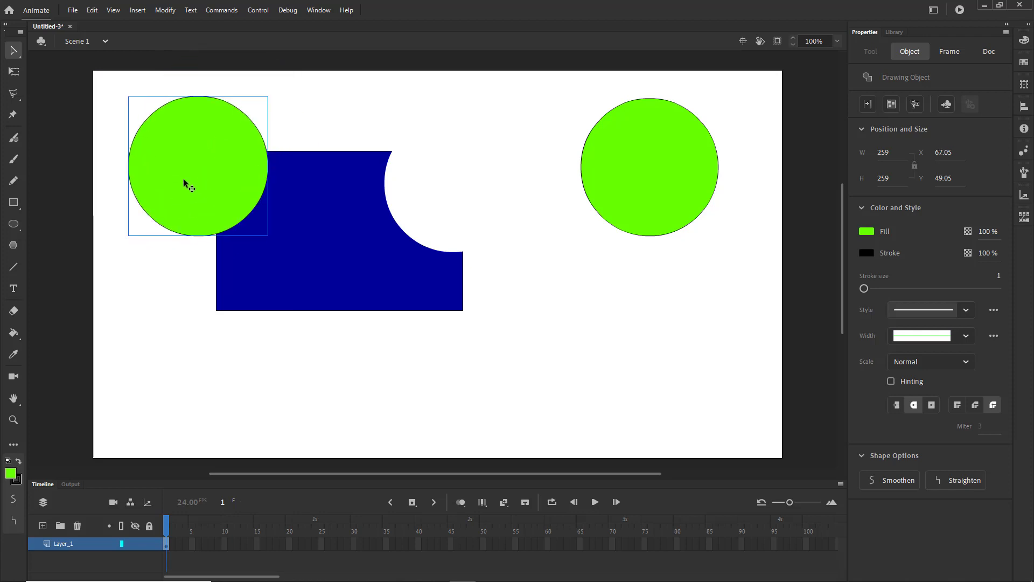
- Move the left green circle to X 78.05, Y 90.05, and open its drawing object to select its outline separately before returning to the scene
{"action": "mouse_move", "coordinate": [162, 225]}
{"action": "left_mouse_down"}
{"action": "mouse_move", "coordinate": [226, 151]}
{"action": "mouse_move", "coordinate": [215, 219]}
{"action": "left_mouse_up"}
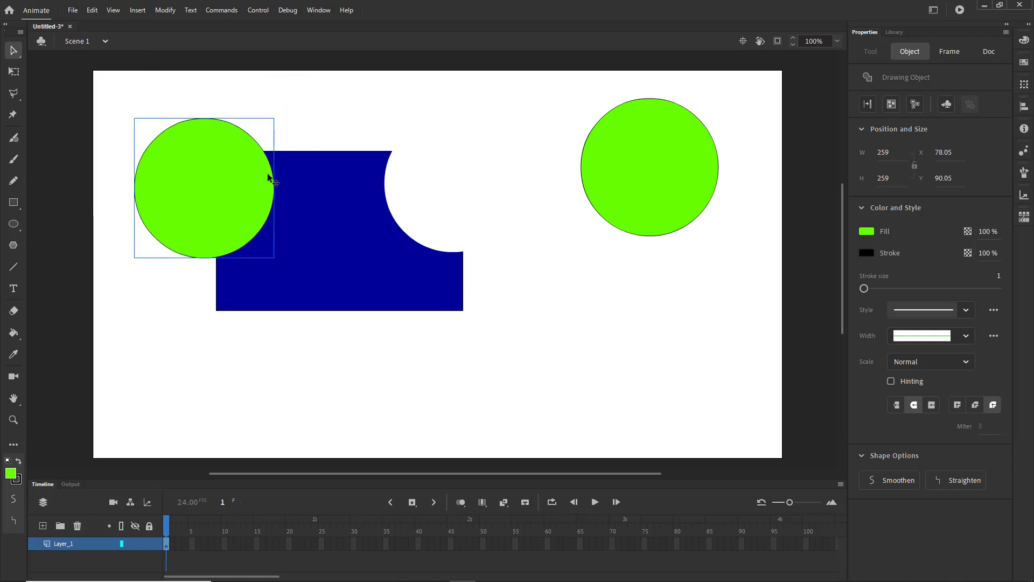
{"action": "double_click", "coordinate": [219, 153]}
{"action": "double_click", "coordinate": [231, 139]}
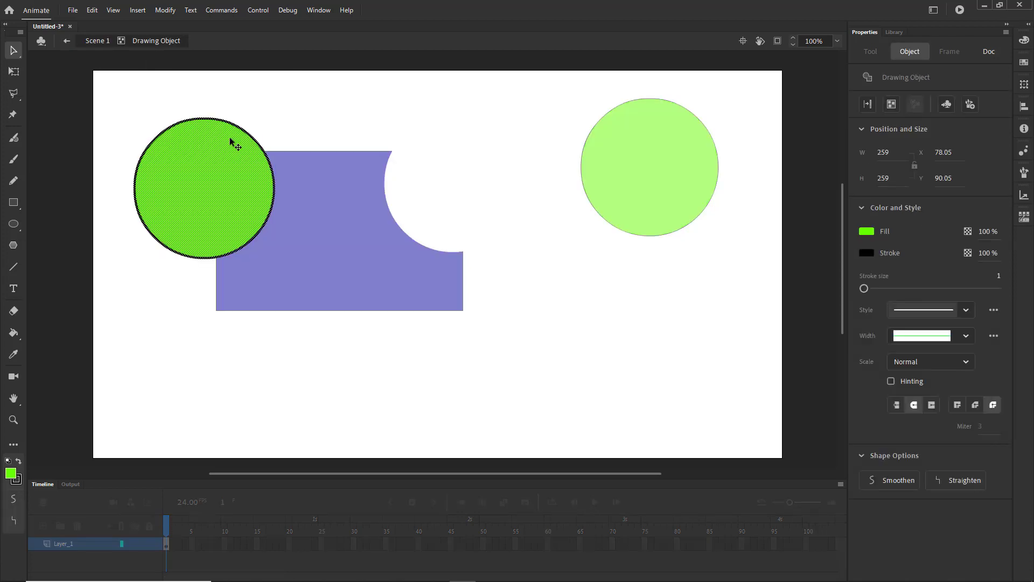
{"action": "left_click", "coordinate": [284, 116]}
{"action": "left_click", "coordinate": [253, 141]}
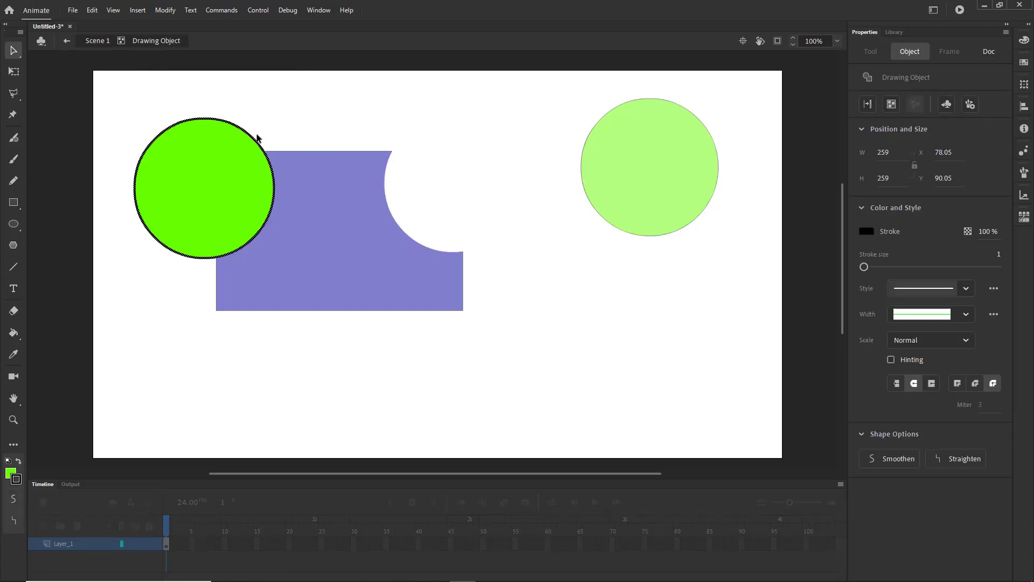
{"action": "left_click", "coordinate": [273, 138]}
{"action": "double_click", "coordinate": [272, 138]}
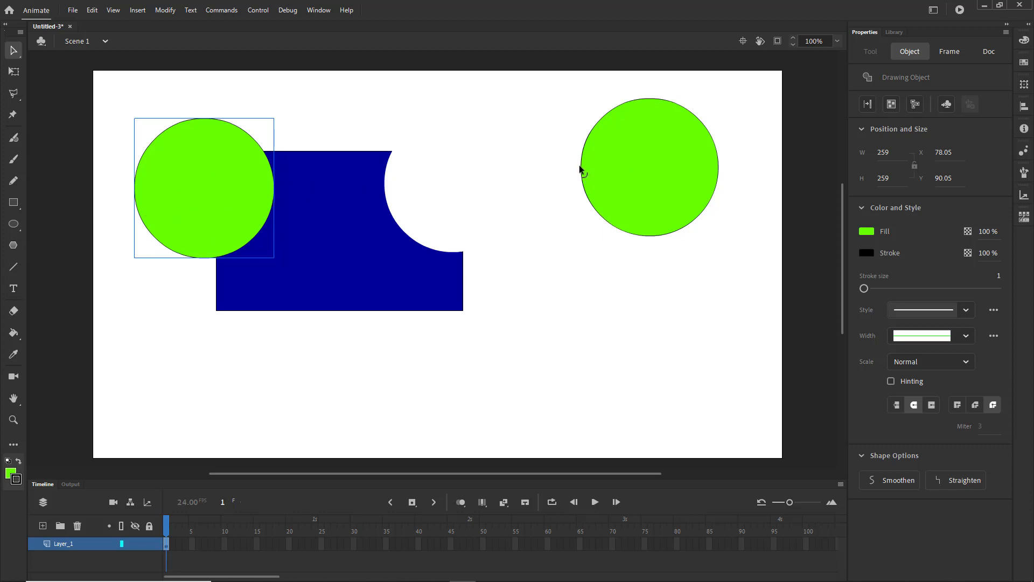
- Bend the right green circle's outline into a hooked shape, and stretch the blue shape's concave edge far to the right
{"action": "left_click_drag", "start_coordinate": [596, 211], "coordinate": [677, 181]}
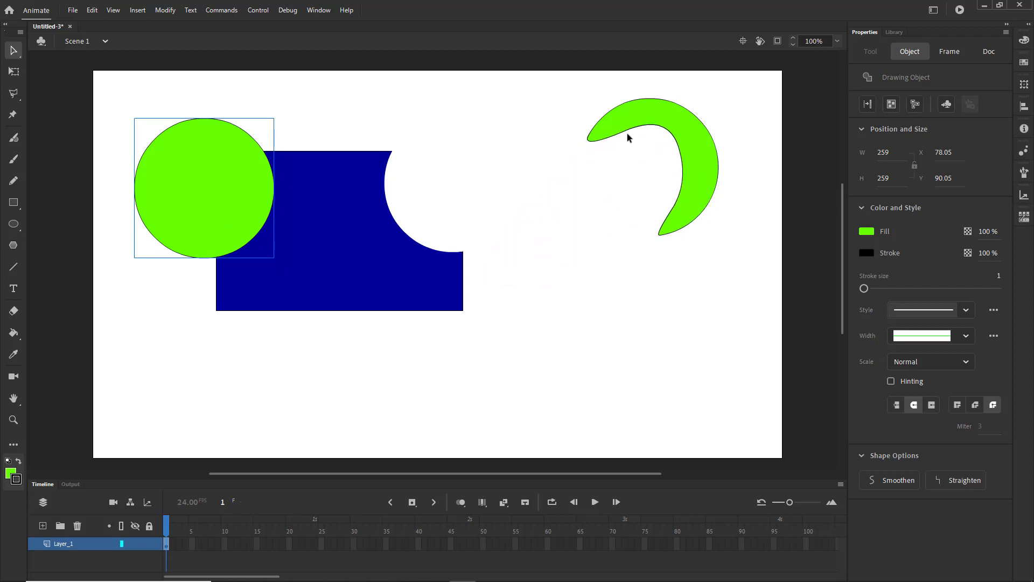
{"action": "left_click_drag", "start_coordinate": [623, 134], "coordinate": [545, 218]}
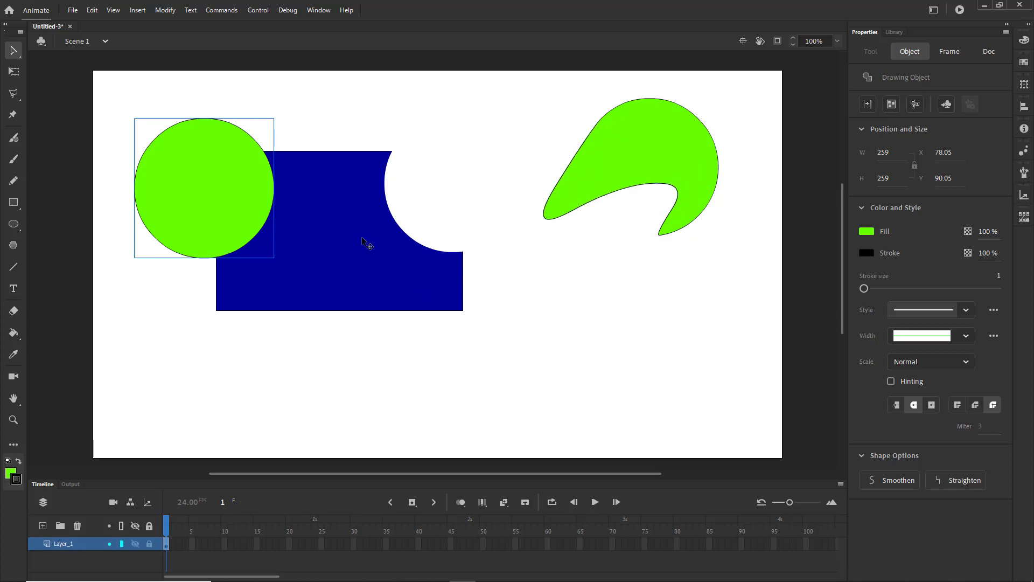
{"action": "left_click_drag", "start_coordinate": [453, 215], "coordinate": [757, 250]}
- Pull the blue fill up and right off its outline, and move the hooked green shape with its outline to X 826.8, Y 311.05
{"action": "left_click", "coordinate": [682, 162]}
{"action": "key", "text": "Escape"}
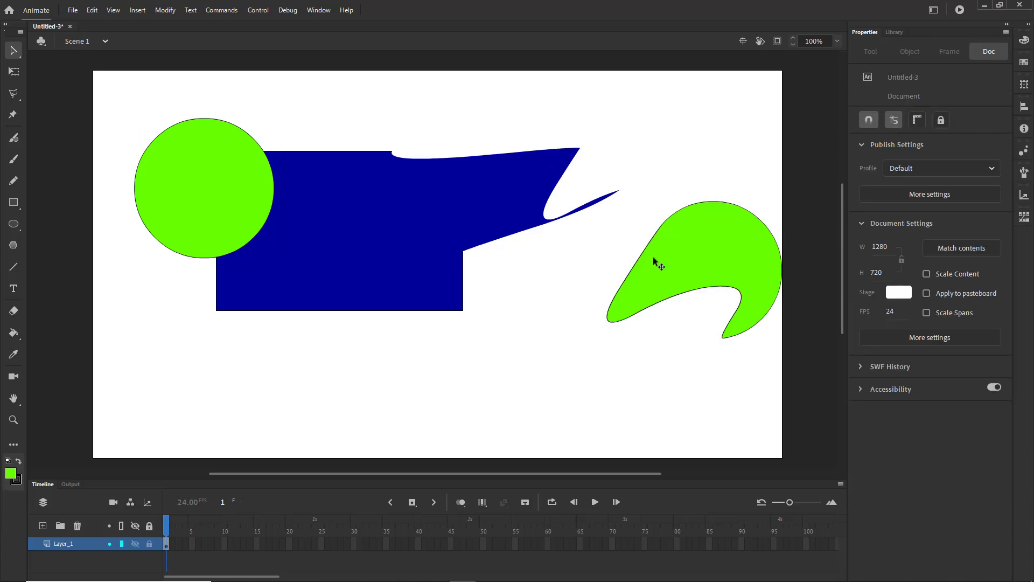
{"action": "left_click", "coordinate": [443, 250]}
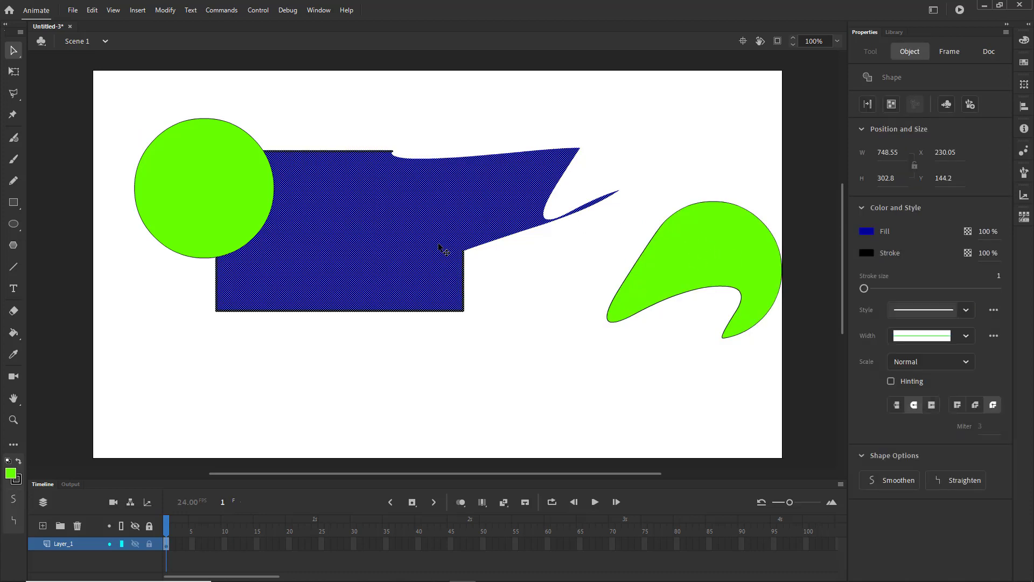
{"action": "left_click", "coordinate": [505, 275]}
{"action": "left_click", "coordinate": [383, 182]}
{"action": "mouse_move", "coordinate": [384, 219]}
{"action": "left_mouse_down"}
{"action": "mouse_move", "coordinate": [607, 164]}
{"action": "mouse_move", "coordinate": [582, 131]}
{"action": "mouse_move", "coordinate": [485, 177]}
{"action": "mouse_move", "coordinate": [415, 300]}
{"action": "mouse_move", "coordinate": [548, 141]}
{"action": "left_mouse_up"}
{"action": "left_click", "coordinate": [672, 254]}
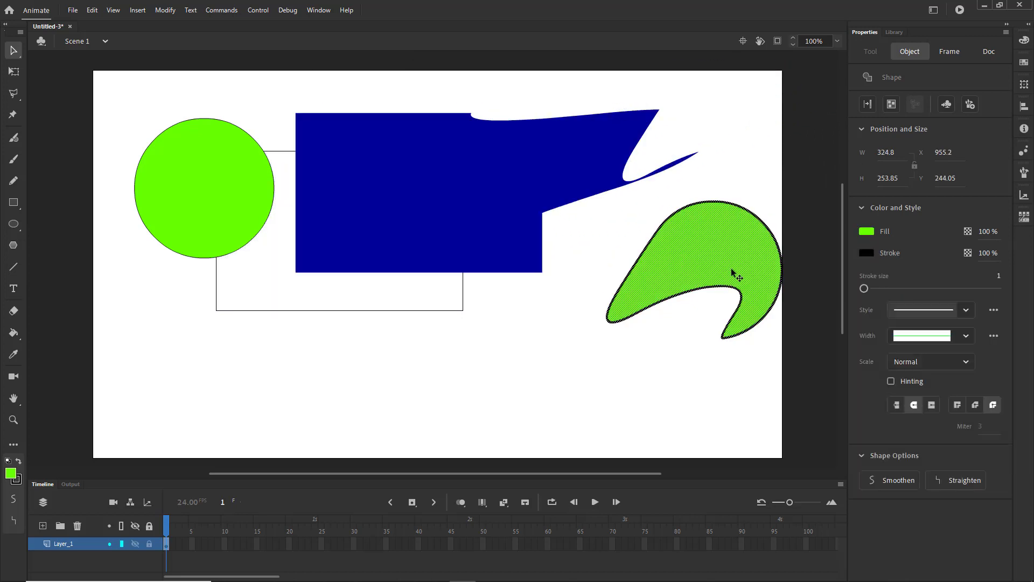
{"action": "left_click_drag", "start_coordinate": [732, 272], "coordinate": [673, 318]}
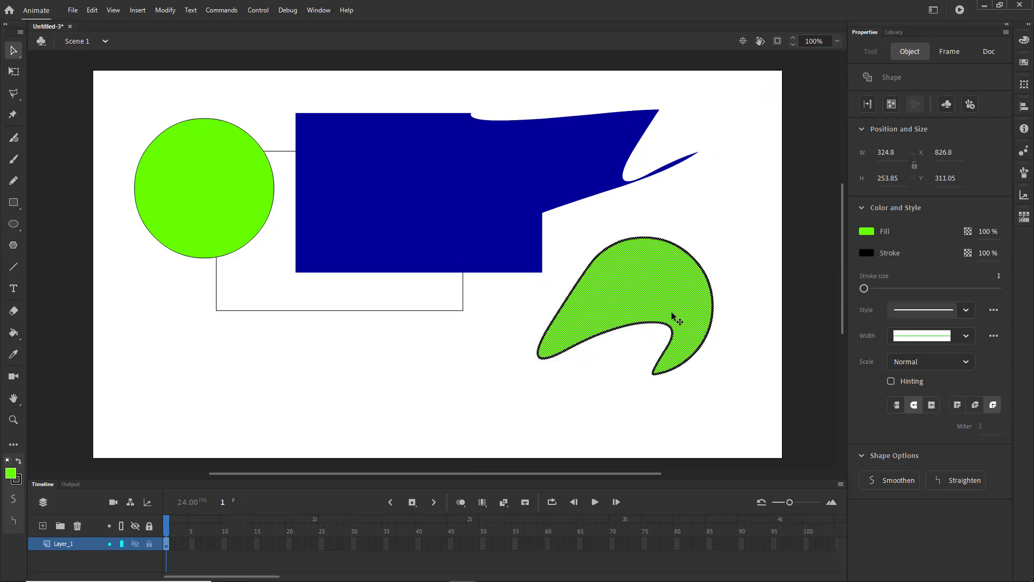
- Move the blue shape's leftover outline to X 208.05, Y 295.05, and select its bottom segment alone, then all connected segments
{"action": "left_click", "coordinate": [398, 311]}
{"action": "mouse_move", "coordinate": [398, 311]}
{"action": "left_mouse_down"}
{"action": "mouse_move", "coordinate": [310, 357]}
{"action": "mouse_move", "coordinate": [415, 358]}
{"action": "mouse_move", "coordinate": [384, 392]}
{"action": "left_mouse_up"}
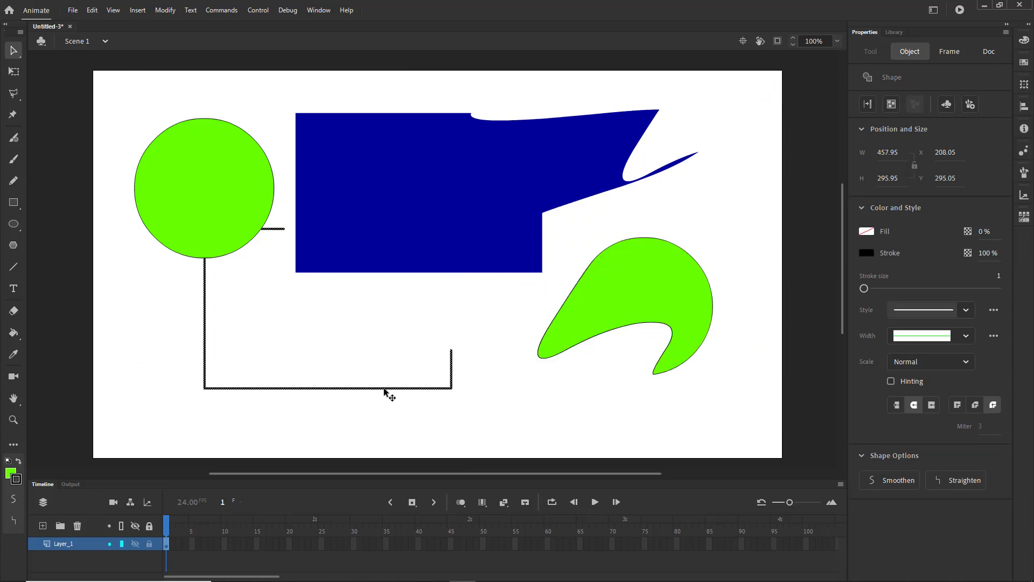
{"action": "left_click", "coordinate": [406, 374]}
{"action": "left_click", "coordinate": [402, 388]}
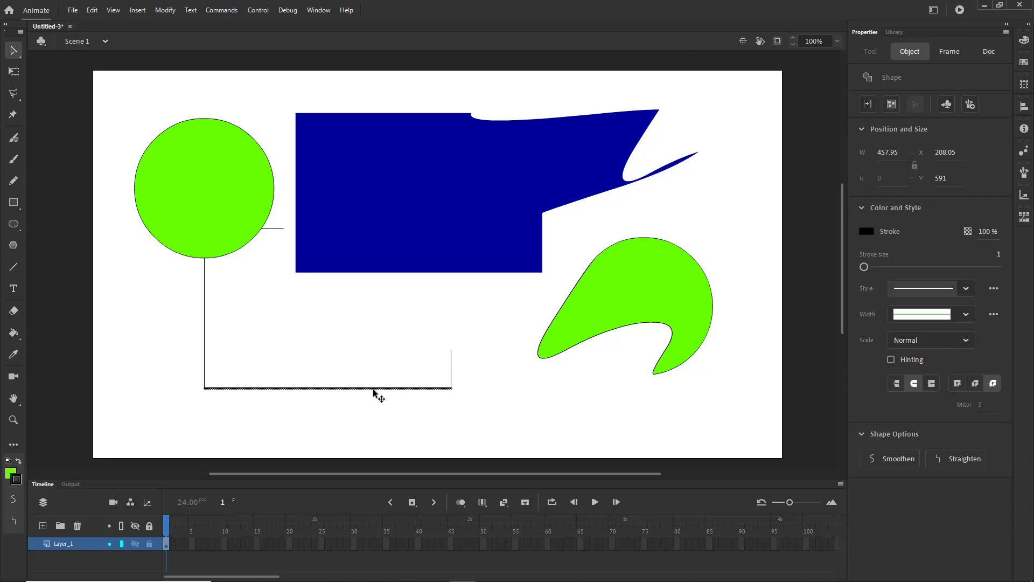
{"action": "double_click", "coordinate": [331, 388]}
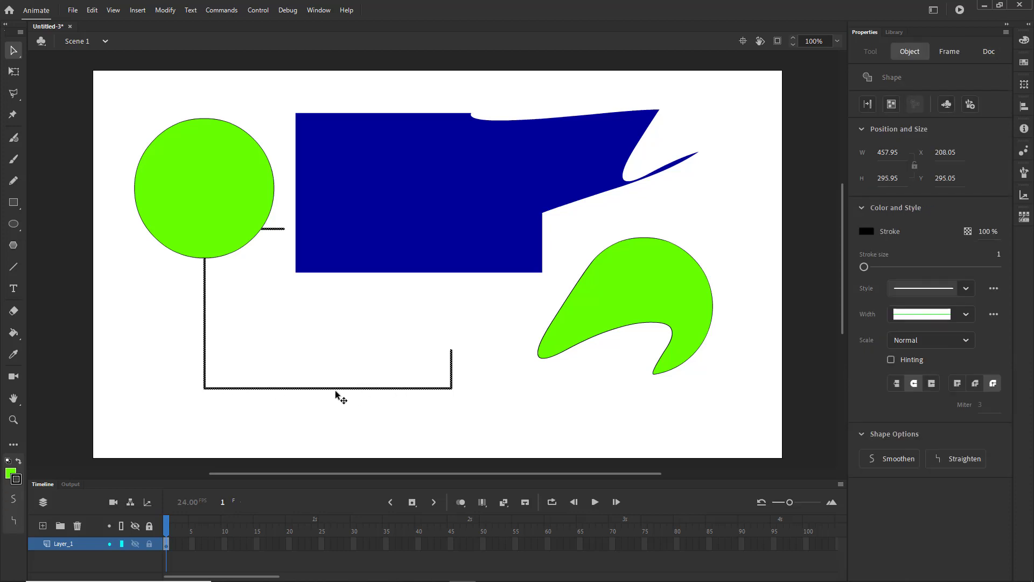
- Cut a rectangular section from the blue fill's lower edge and move it down across the detached outline's bottom line
{"action": "left_click_drag", "start_coordinate": [336, 396], "coordinate": [317, 245]}
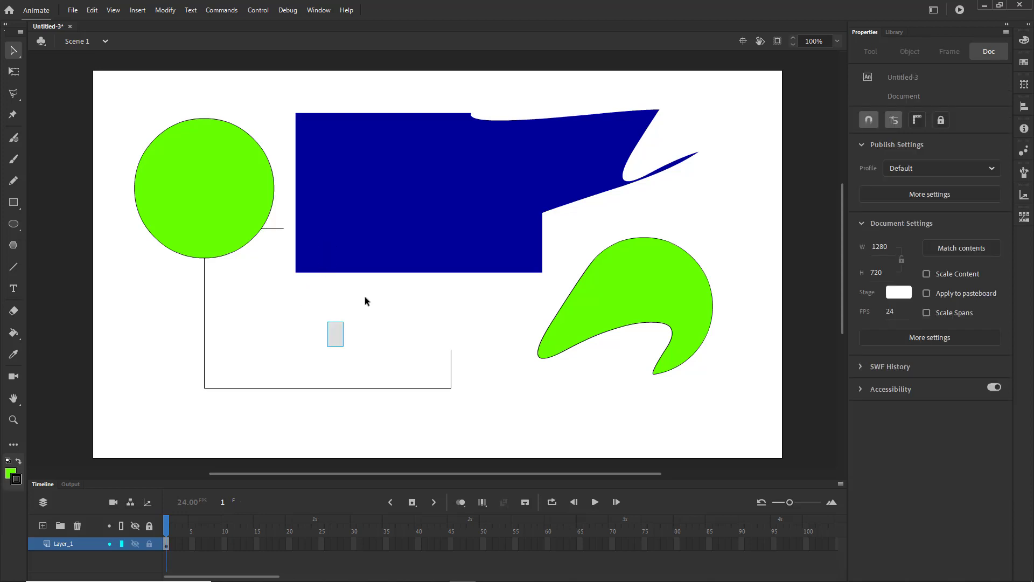
{"action": "left_click_drag", "start_coordinate": [364, 299], "coordinate": [393, 143]}
{"action": "left_click_drag", "start_coordinate": [355, 203], "coordinate": [358, 369]}
{"action": "left_click", "coordinate": [422, 341]}
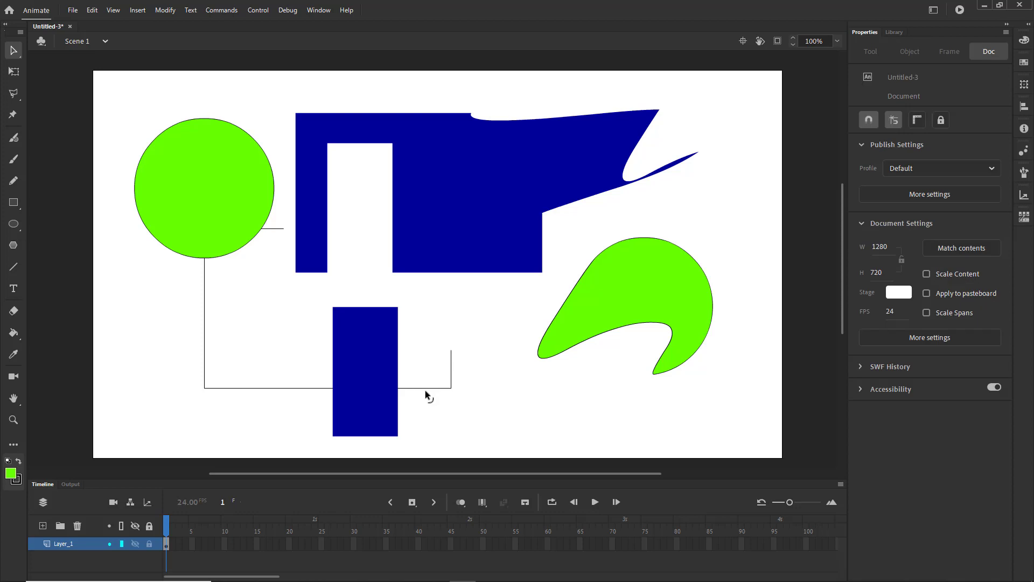
- Move the outline's severed right corner to X 646, Y 433, and shift the remaining left piece away from the blue block
{"action": "left_click_drag", "start_coordinate": [425, 391], "coordinate": [468, 345]}
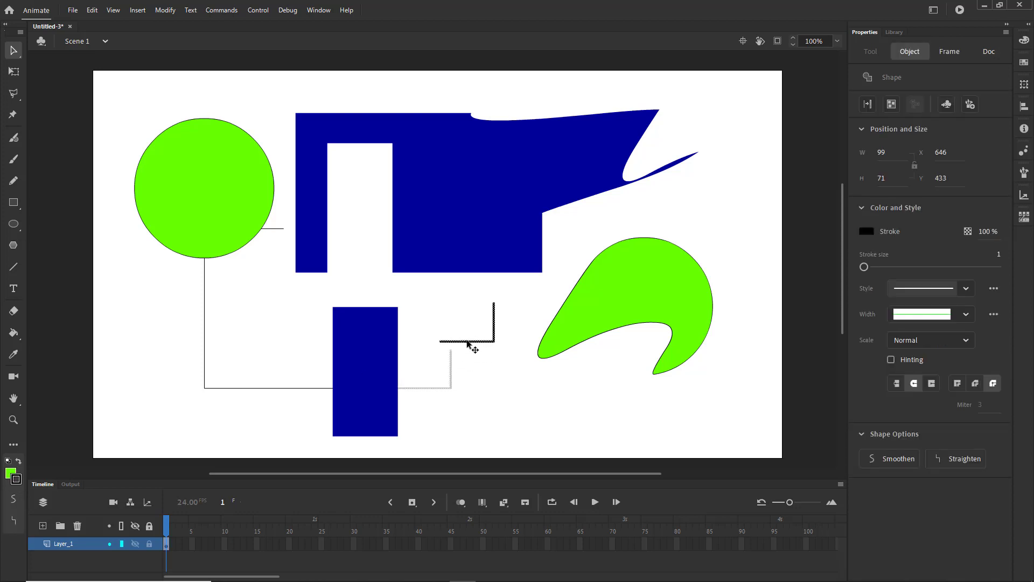
{"action": "left_click", "coordinate": [256, 392]}
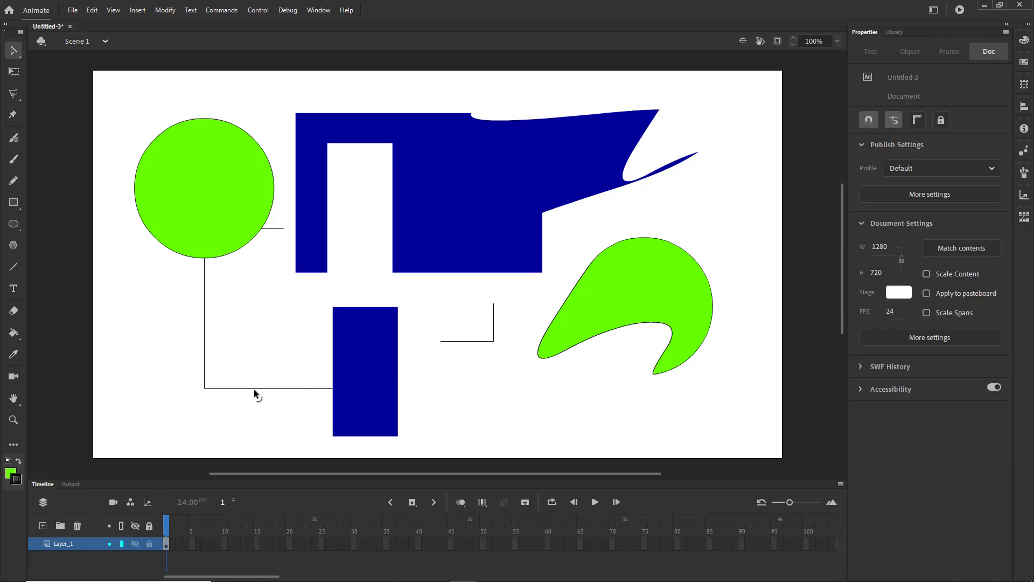
{"action": "double_click", "coordinate": [255, 388]}
{"action": "left_click_drag", "start_coordinate": [254, 389], "coordinate": [201, 384]}
- Move the left green circle over the remaining outline to X 61.05, Y 151.1, and delete the circle
{"action": "left_click", "coordinate": [224, 216]}
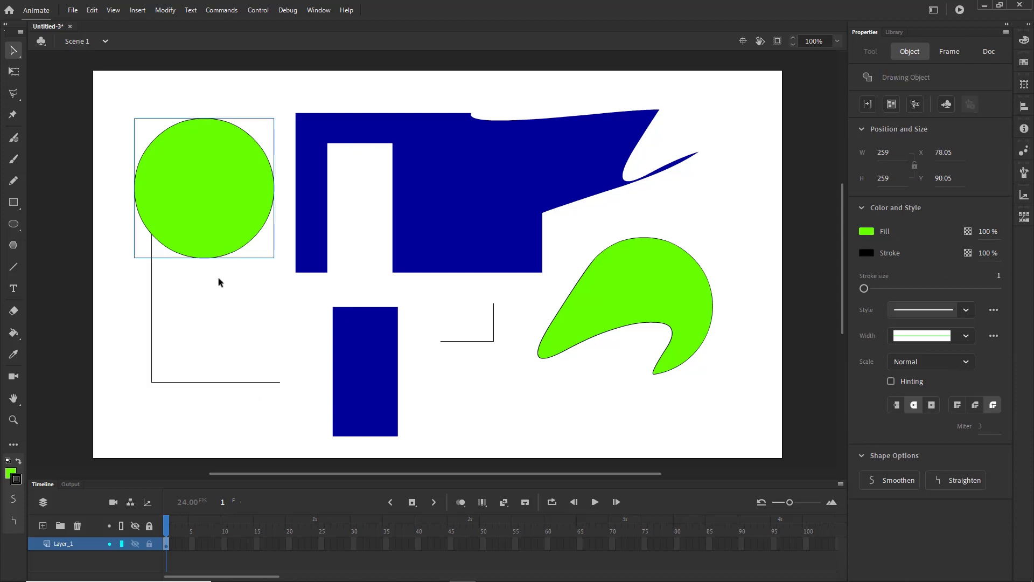
{"action": "left_click_drag", "start_coordinate": [231, 226], "coordinate": [237, 173]}
{"action": "left_click_drag", "start_coordinate": [241, 120], "coordinate": [215, 269]}
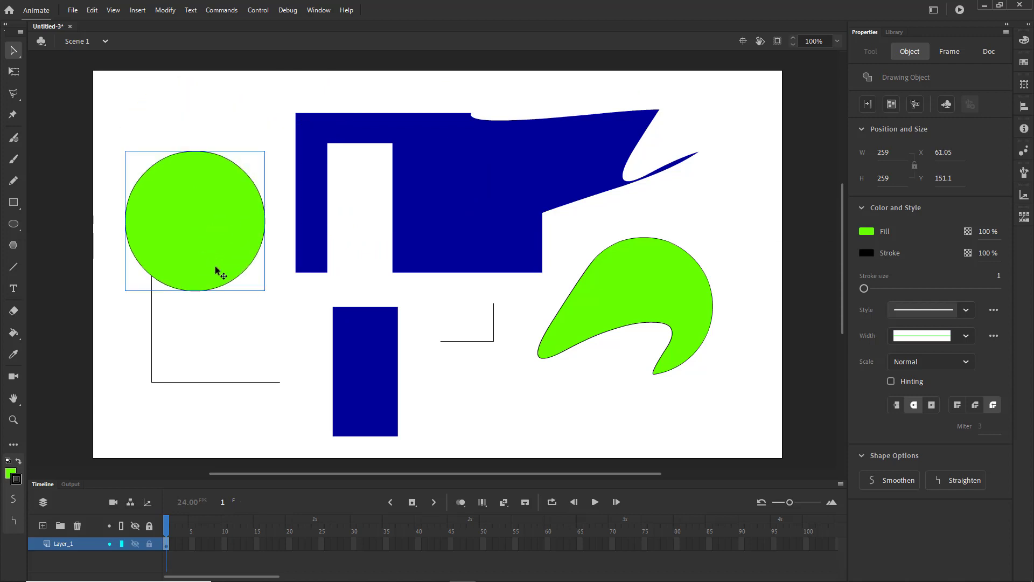
{"action": "key", "text": "Delete"}
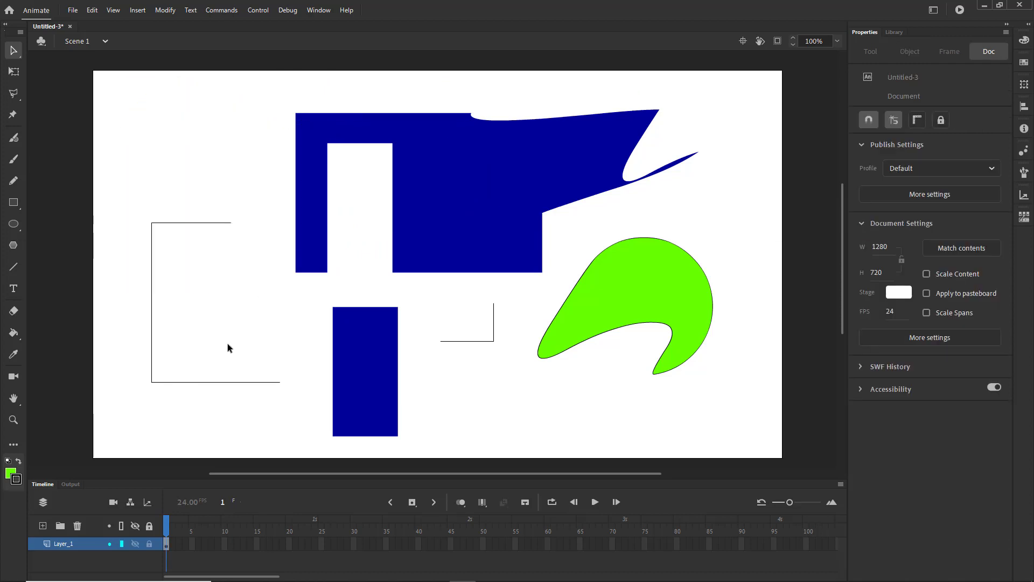
- Delete all remaining shapes and lines on the stage, including the leftover strip of the blue block
{"action": "left_click_drag", "start_coordinate": [118, 102], "coordinate": [765, 426]}
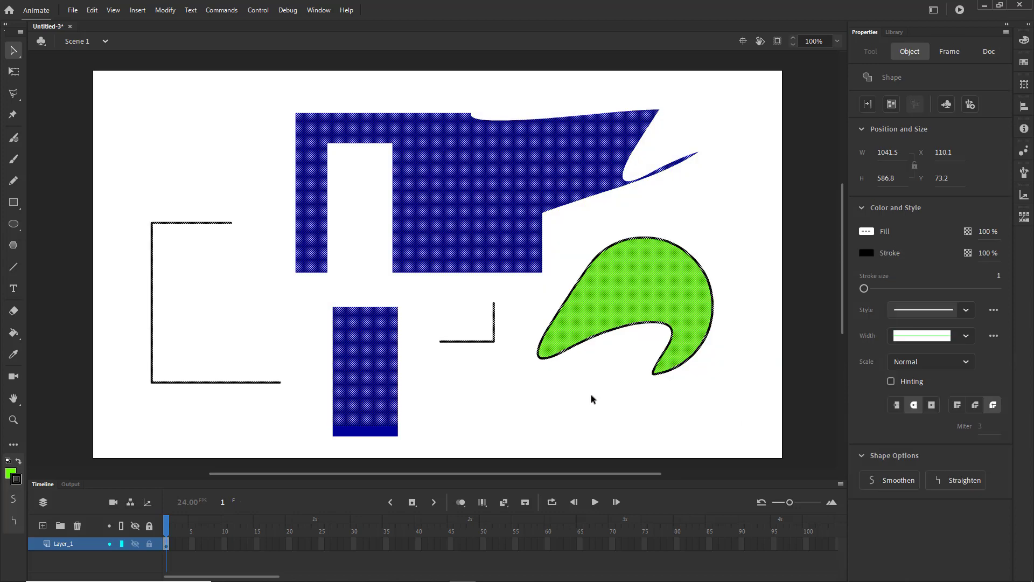
{"action": "key", "text": "Delete"}
{"action": "left_click", "coordinate": [372, 434]}
{"action": "key", "text": "Delete"}
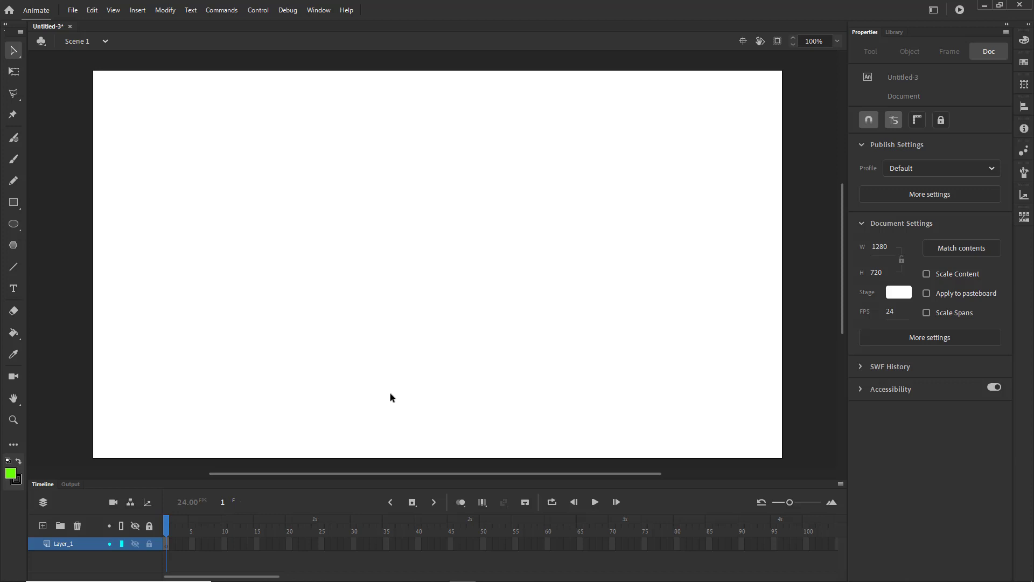
- Draw a green pentagon with a black outline on the left half of the stage using the PolyStar tool
{"action": "left_click", "coordinate": [13, 245]}
{"action": "left_click_drag", "start_coordinate": [295, 237], "coordinate": [385, 327]}
{"action": "key", "text": "v"}
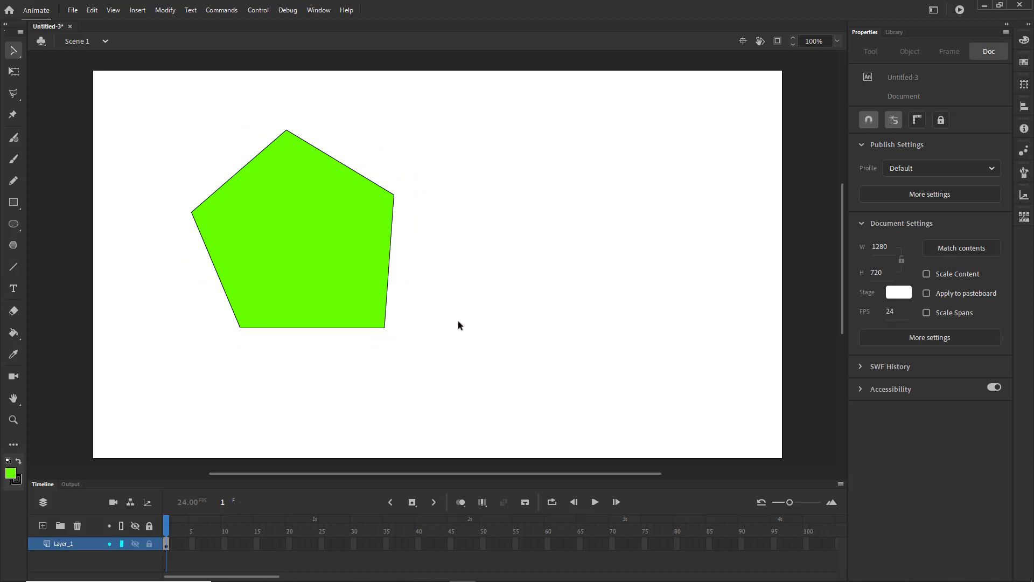
- Shift the pentagon with its outline slightly down and left, pull its lower-right corner inward, and bend the adjoining edges into curves
{"action": "double_click", "coordinate": [266, 235]}
{"action": "mouse_move", "coordinate": [266, 235]}
{"action": "left_mouse_down"}
{"action": "mouse_move", "coordinate": [399, 328]}
{"action": "mouse_move", "coordinate": [513, 243]}
{"action": "mouse_move", "coordinate": [262, 244]}
{"action": "left_mouse_up"}
{"action": "left_click", "coordinate": [411, 322]}
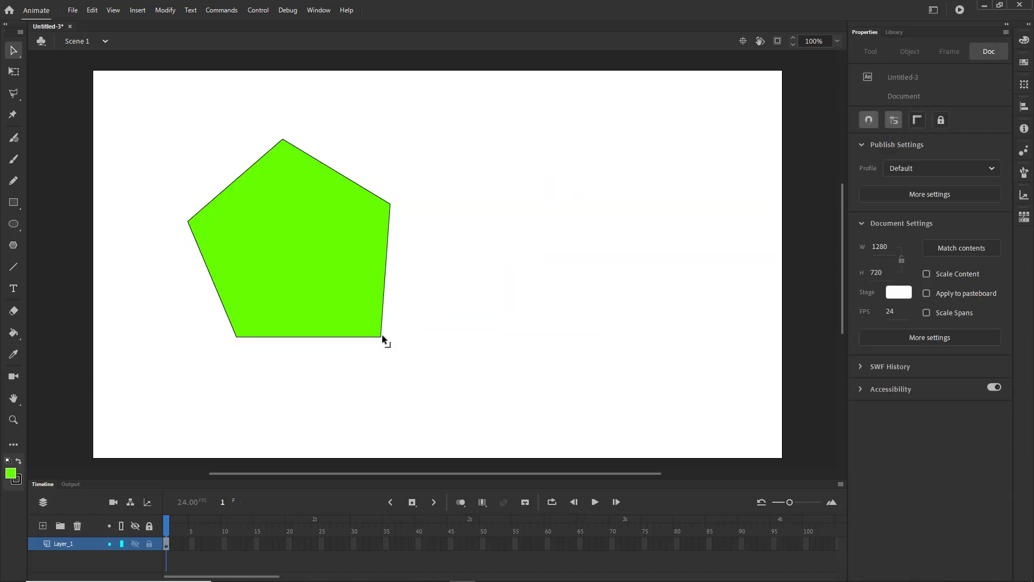
{"action": "left_click_drag", "start_coordinate": [383, 336], "coordinate": [291, 193]}
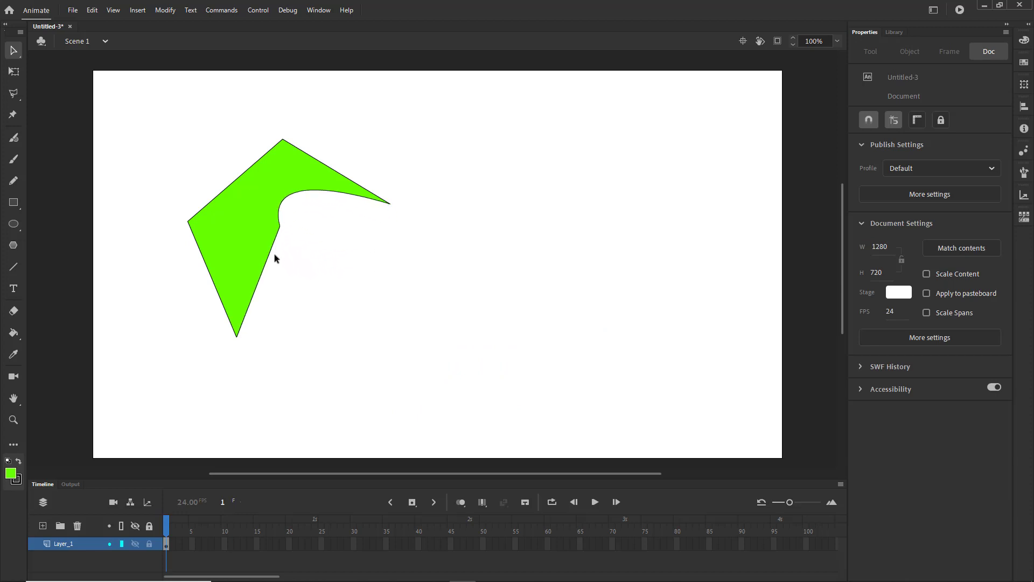
{"action": "left_click_drag", "start_coordinate": [266, 265], "coordinate": [348, 318]}
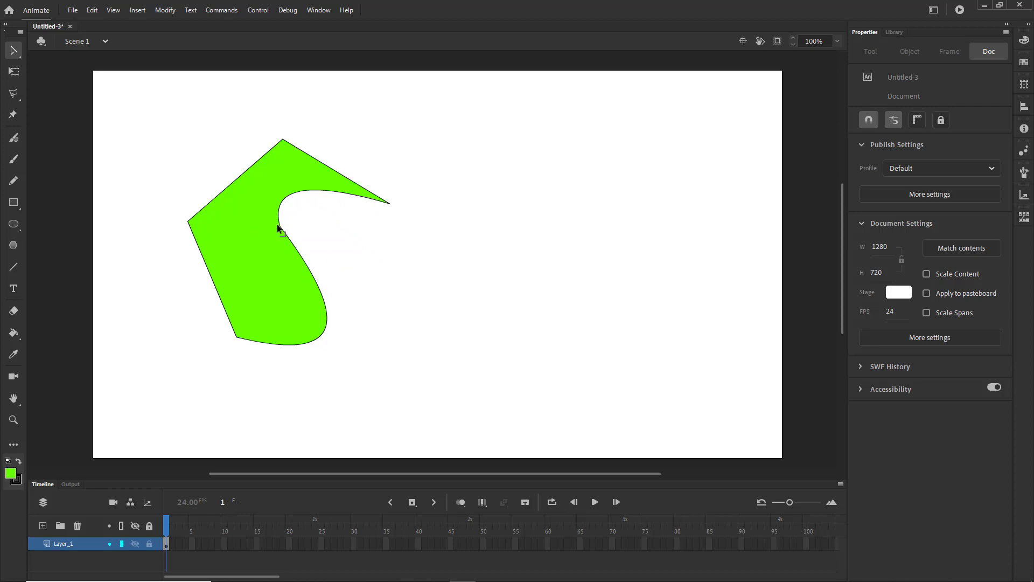
{"action": "left_click_drag", "start_coordinate": [277, 224], "coordinate": [306, 239]}
{"action": "left_click", "coordinate": [419, 265]}
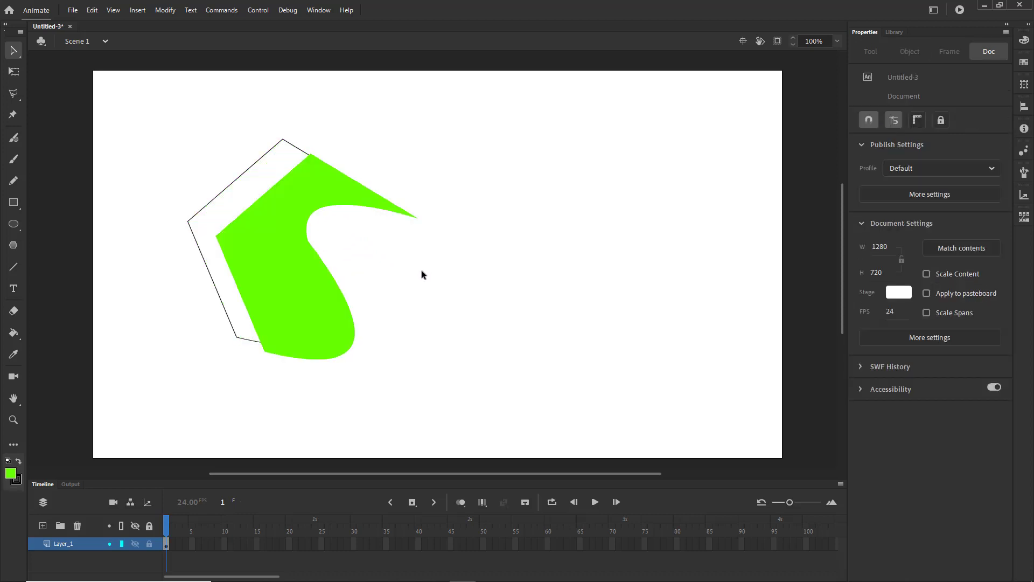
{"action": "key", "text": "ctrl+z"}
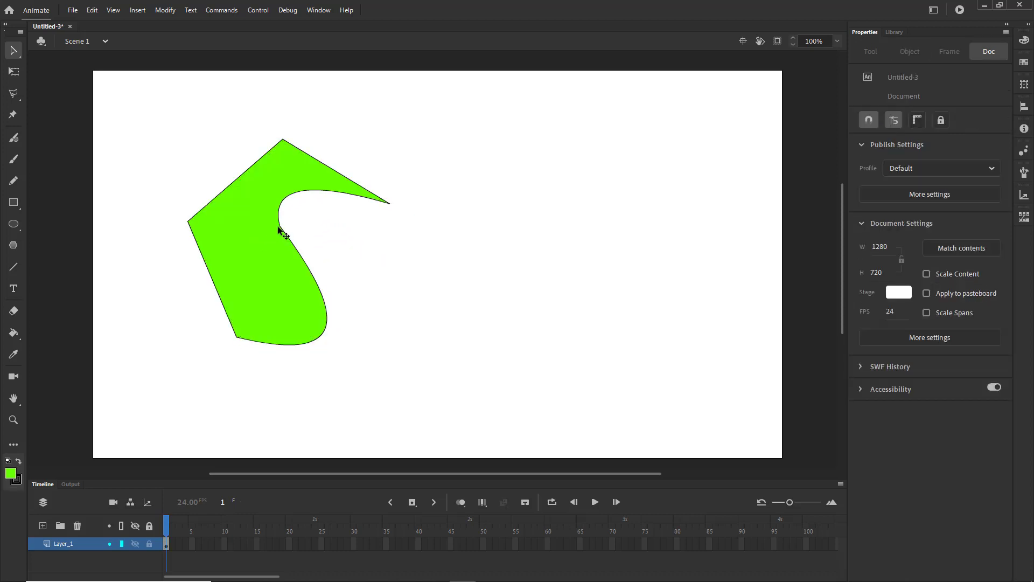
- Reshape the pentagon's right side by pulling its two right corners and bulging the edge between them outward, and delete the shape
{"action": "left_click_drag", "start_coordinate": [279, 229], "coordinate": [390, 276]}
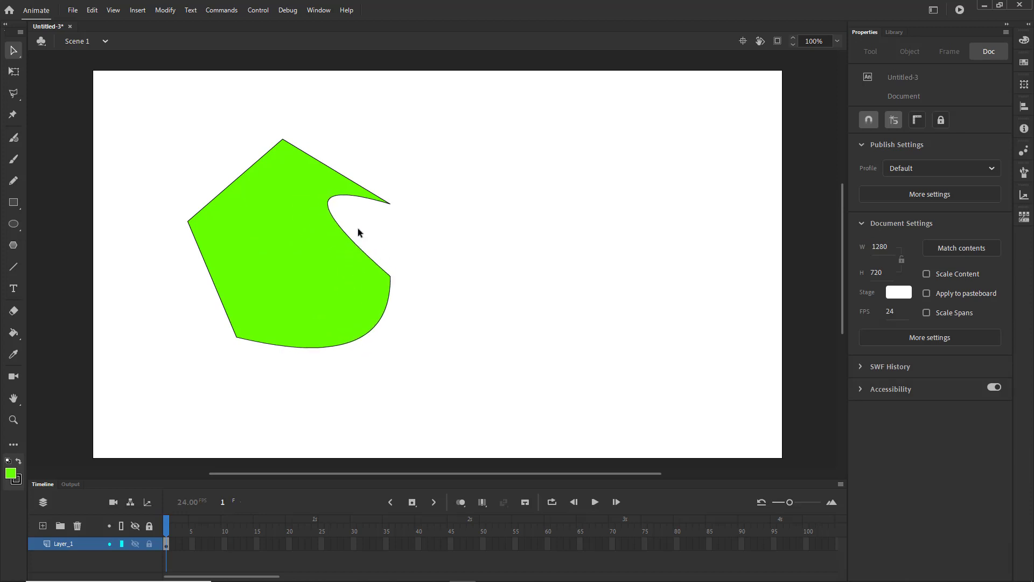
{"action": "left_click_drag", "start_coordinate": [391, 205], "coordinate": [325, 139]}
{"action": "left_click_drag", "start_coordinate": [305, 177], "coordinate": [438, 185]}
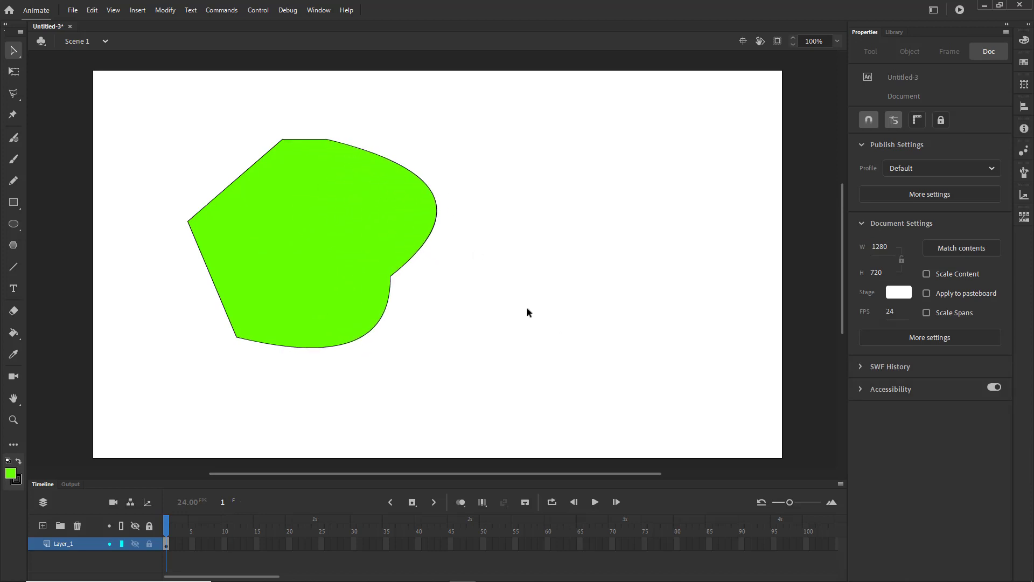
{"action": "double_click", "coordinate": [312, 235]}
{"action": "key", "text": "Delete"}
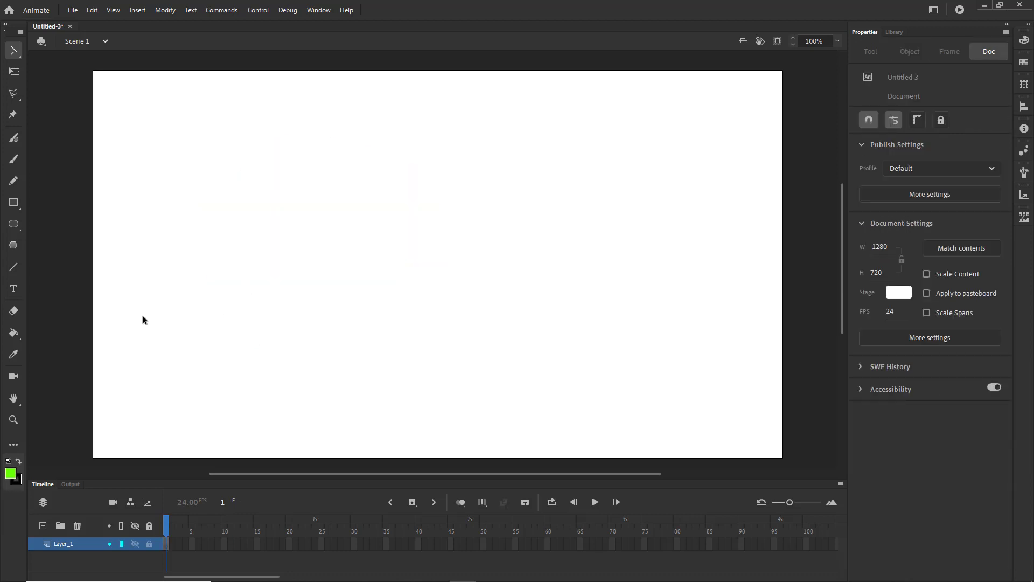
- Draw two adjoining closed outlines sharing one edge from connected straight lines with the Line tool
{"action": "left_click", "coordinate": [13, 267]}
{"action": "mouse_move", "coordinate": [208, 226]}
{"action": "left_mouse_down"}
{"action": "mouse_move", "coordinate": [277, 314]}
{"action": "mouse_move", "coordinate": [401, 297]}
{"action": "mouse_move", "coordinate": [478, 383]}
{"action": "mouse_move", "coordinate": [530, 267]}
{"action": "mouse_move", "coordinate": [370, 222]}
{"action": "mouse_move", "coordinate": [400, 296]}
{"action": "left_mouse_up"}
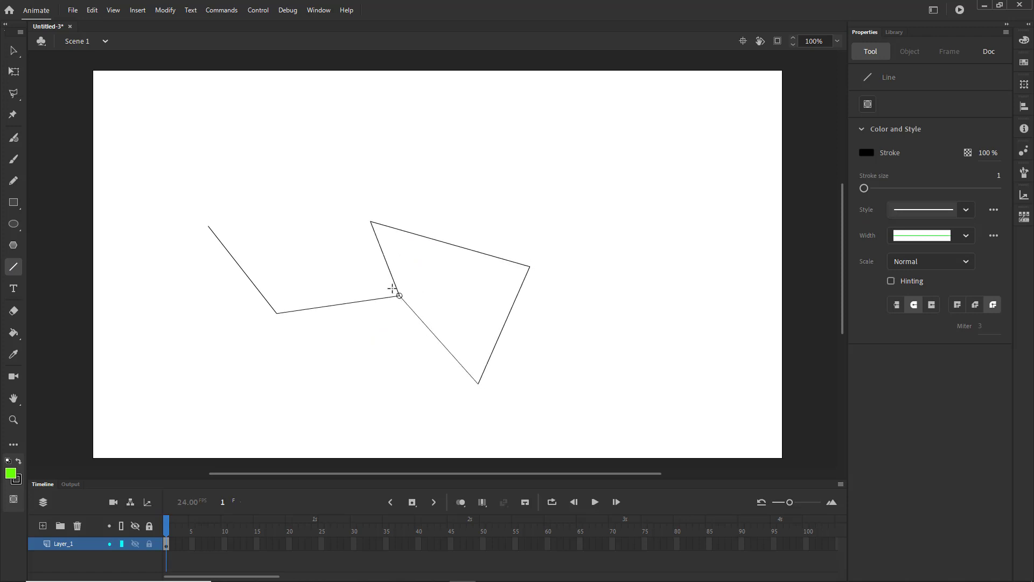
{"action": "left_click_drag", "start_coordinate": [369, 222], "coordinate": [281, 207]}
{"action": "left_click_drag", "start_coordinate": [281, 208], "coordinate": [207, 227]}
- Select all the connected lines on the stage and delete them
{"action": "key", "text": "v"}
{"action": "left_click_drag", "start_coordinate": [159, 178], "coordinate": [636, 414]}
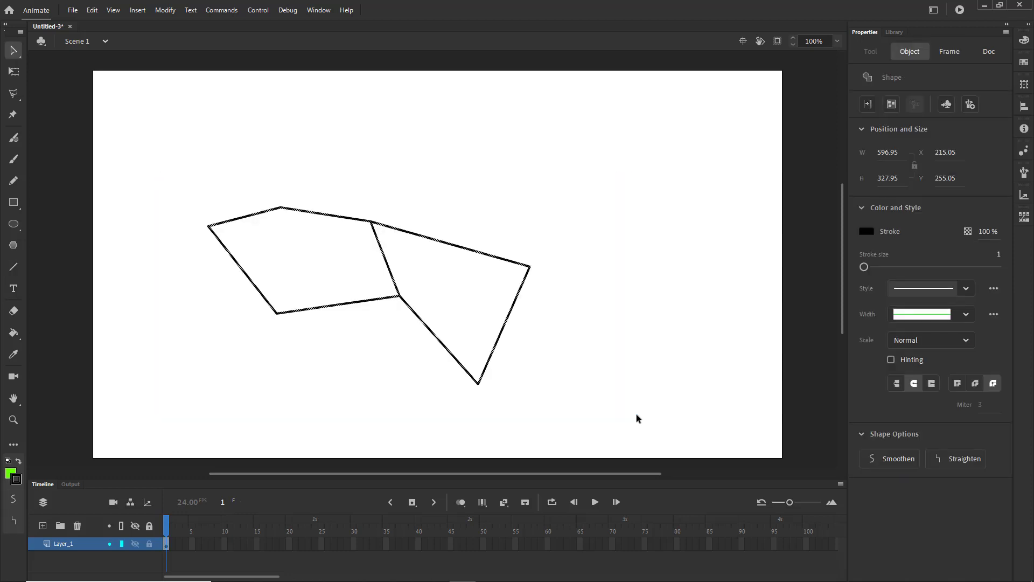
{"action": "key", "text": "Delete"}
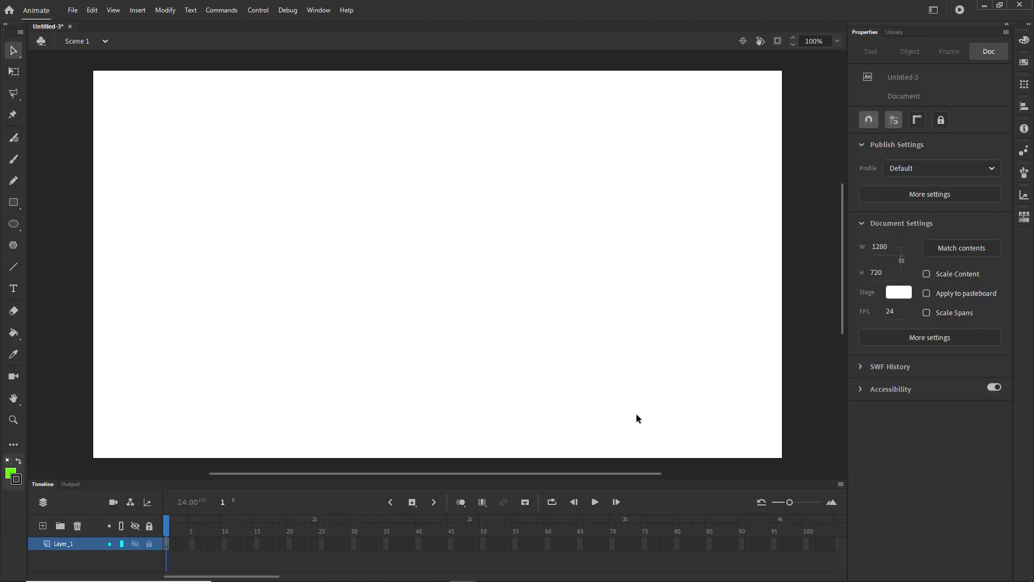
- Add the static text "Ola" near the middle of the stage with the Text tool
{"action": "left_click", "coordinate": [15, 289]}
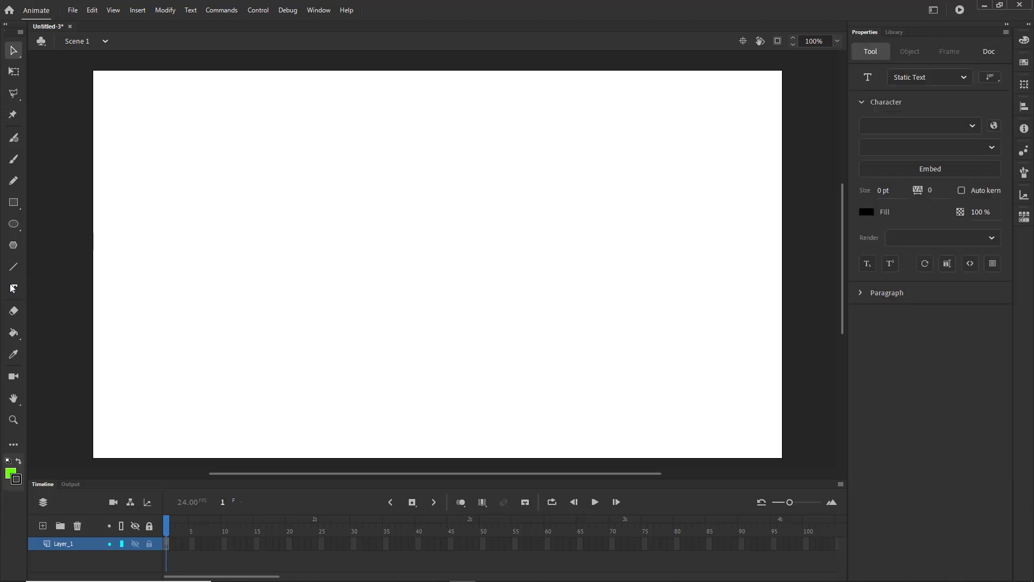
{"action": "left_click", "coordinate": [394, 247]}
{"action": "type", "text": "Ok"}
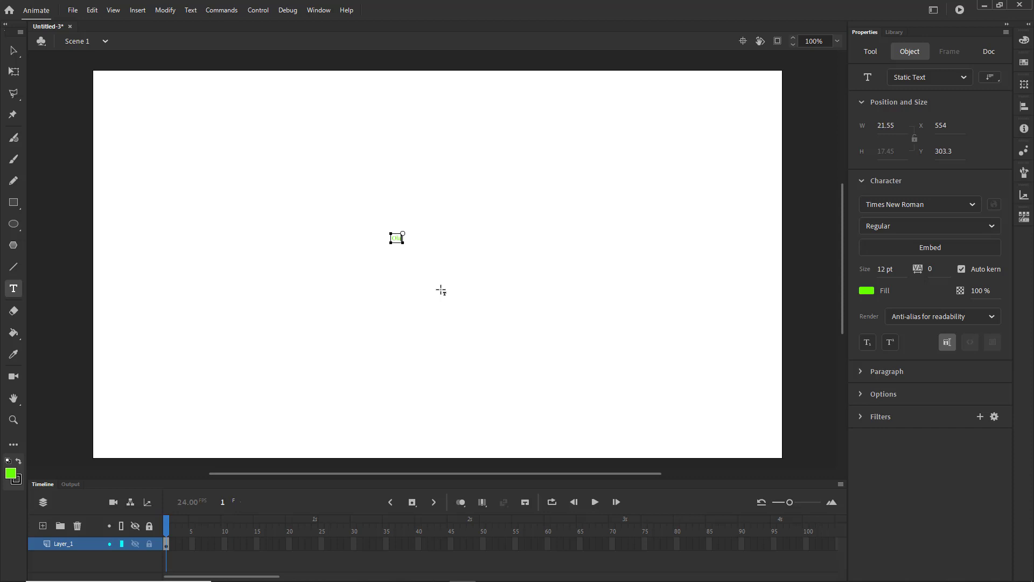
{"action": "key", "text": "Escape"}
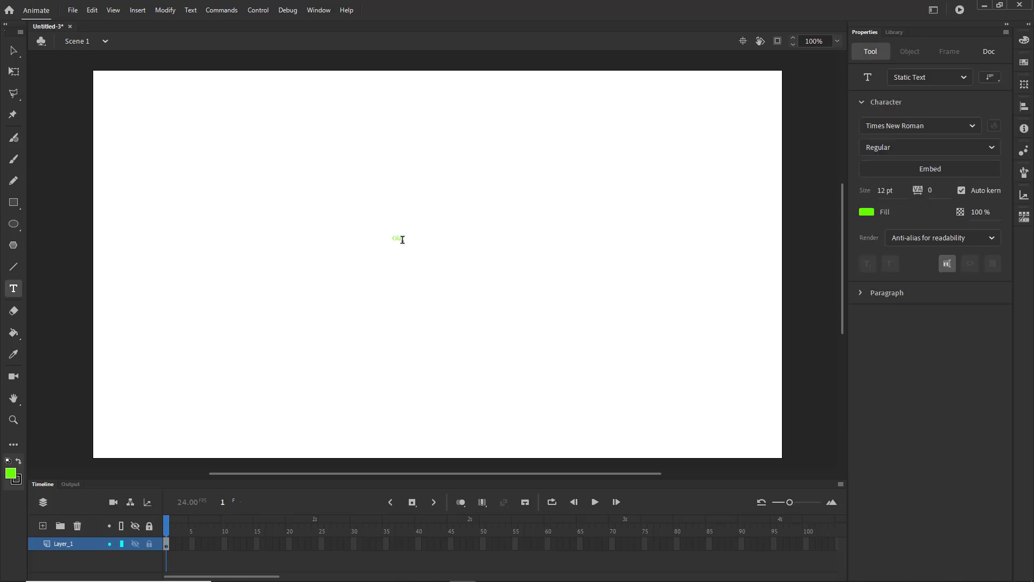
- Stretch the "Ola" text box from both sides to a width of about 391 and set its font size to 50 pt
{"action": "key", "text": "v"}
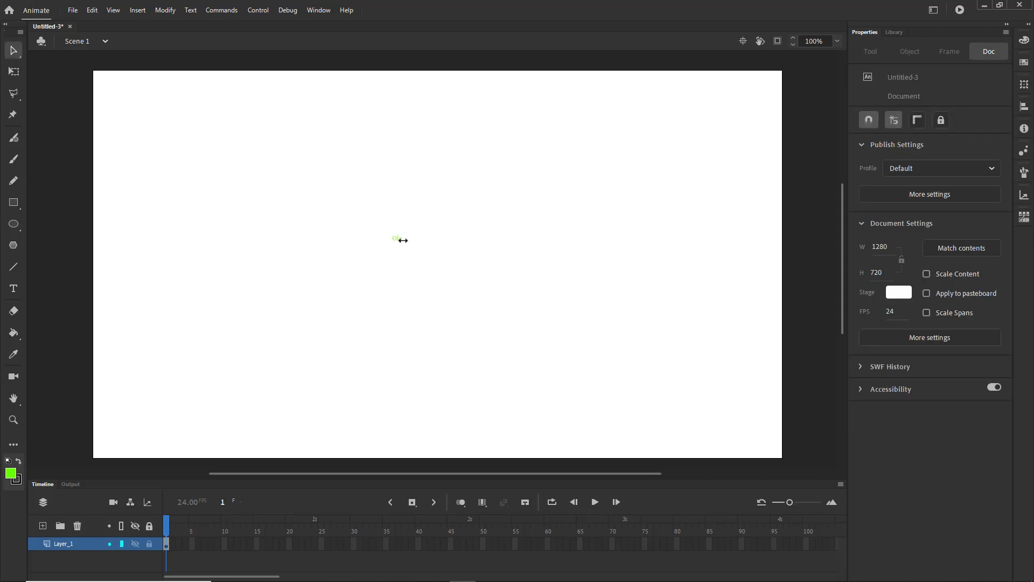
{"action": "left_click", "coordinate": [397, 240]}
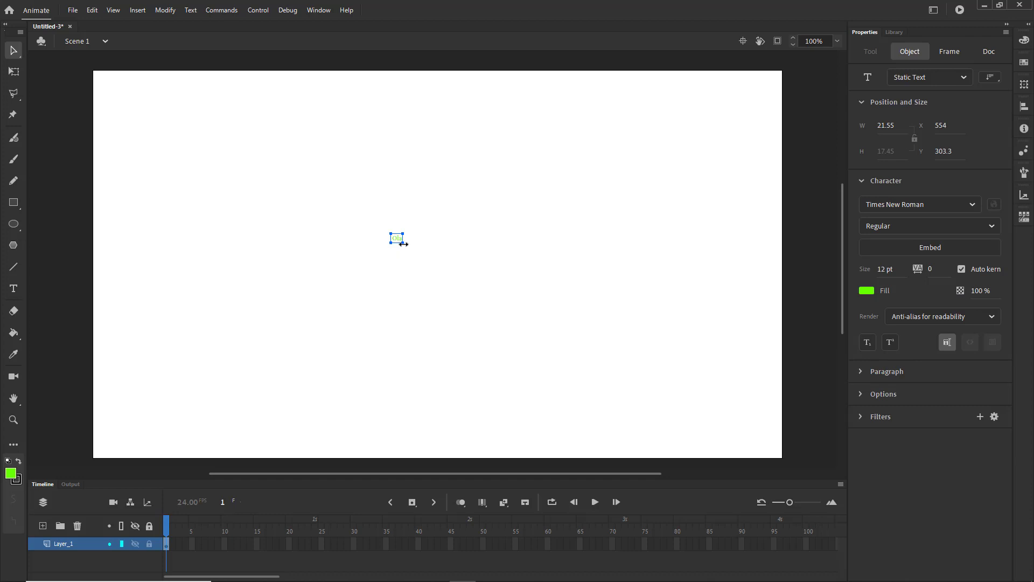
{"action": "left_click_drag", "start_coordinate": [400, 233], "coordinate": [512, 224]}
{"action": "left_click_drag", "start_coordinate": [392, 243], "coordinate": [304, 275]}
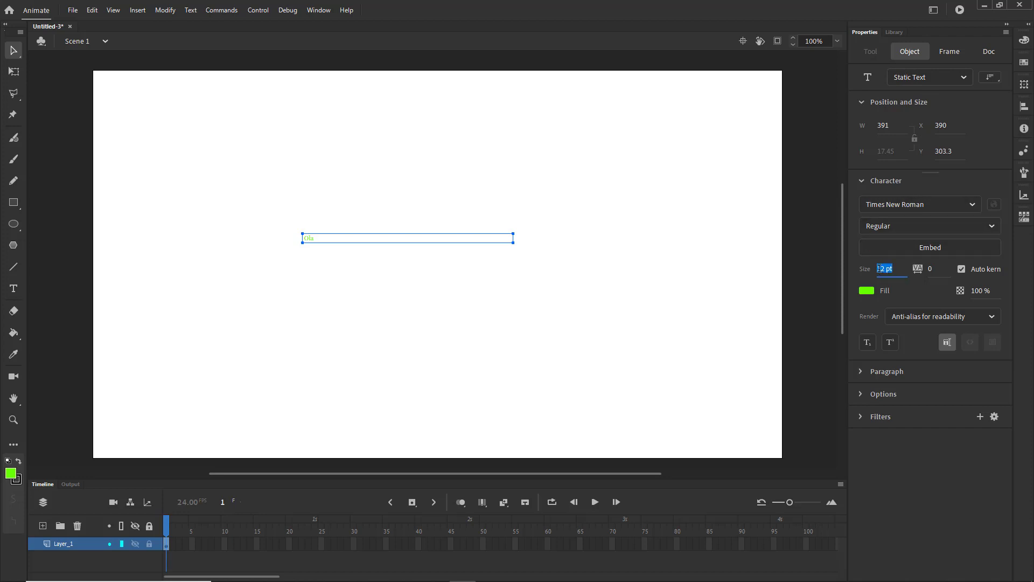
{"action": "type", "text": "50"}
{"action": "key", "text": "Return"}
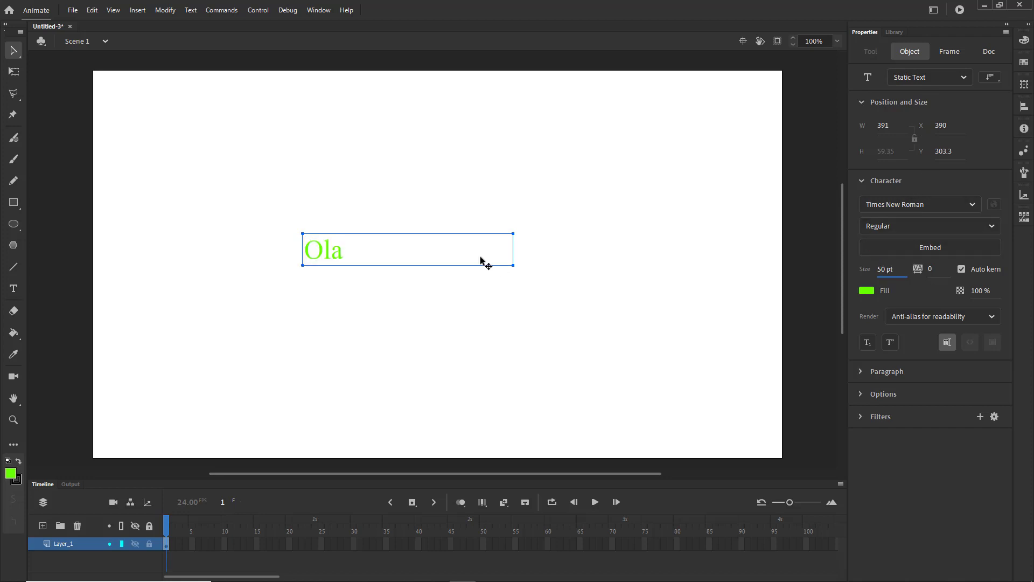
- Move the "Ola" text down and to the right, and delete it from the stage
{"action": "left_click", "coordinate": [370, 214]}
{"action": "left_click_drag", "start_coordinate": [325, 252], "coordinate": [407, 345]}
{"action": "key", "text": "Delete"}
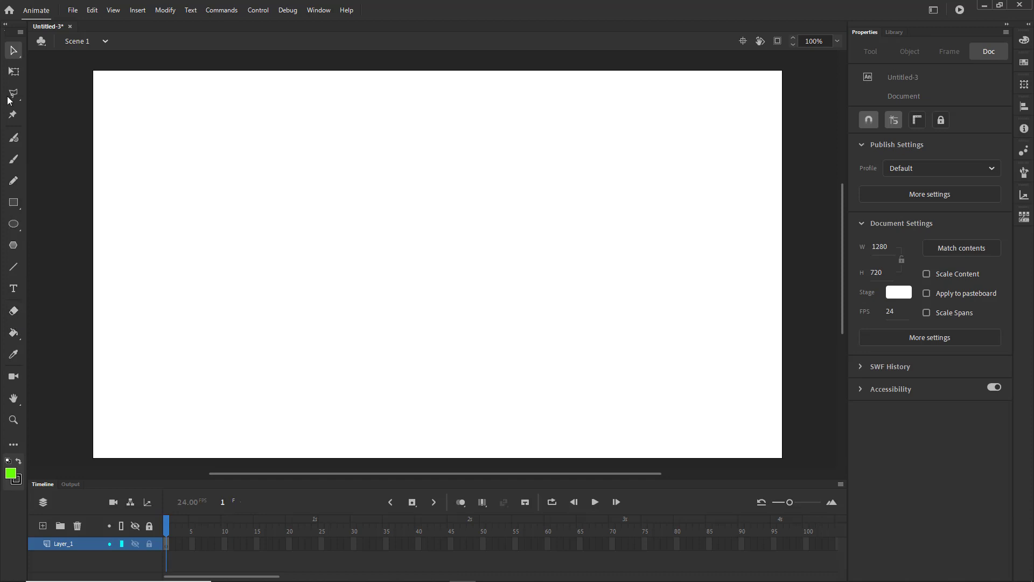
- Paint a large looping green stroke across the stage's left half with the Fluid Brush at size 10
{"action": "left_click", "coordinate": [14, 138]}
{"action": "left_click_drag", "start_coordinate": [232, 189], "coordinate": [210, 228]}
{"action": "mouse_move", "coordinate": [206, 337]}
{"action": "left_mouse_down"}
{"action": "mouse_move", "coordinate": [286, 300]}
{"action": "mouse_move", "coordinate": [231, 186]}
{"action": "mouse_move", "coordinate": [434, 215]}
{"action": "mouse_move", "coordinate": [315, 164]}
{"action": "left_mouse_up"}
{"action": "mouse_move", "coordinate": [347, 286]}
{"action": "left_mouse_down"}
{"action": "mouse_move", "coordinate": [436, 240]}
{"action": "mouse_move", "coordinate": [361, 208]}
{"action": "left_mouse_up"}
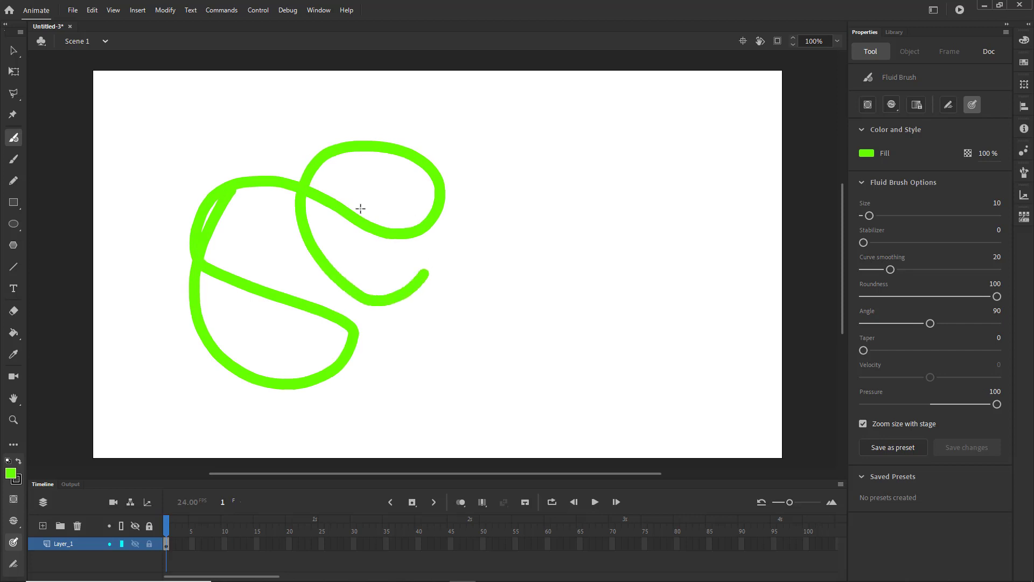
- Select and deselect the green brush stroke, and pull an anchor point near its upper crossing down and right into a spike
{"action": "key", "text": "v"}
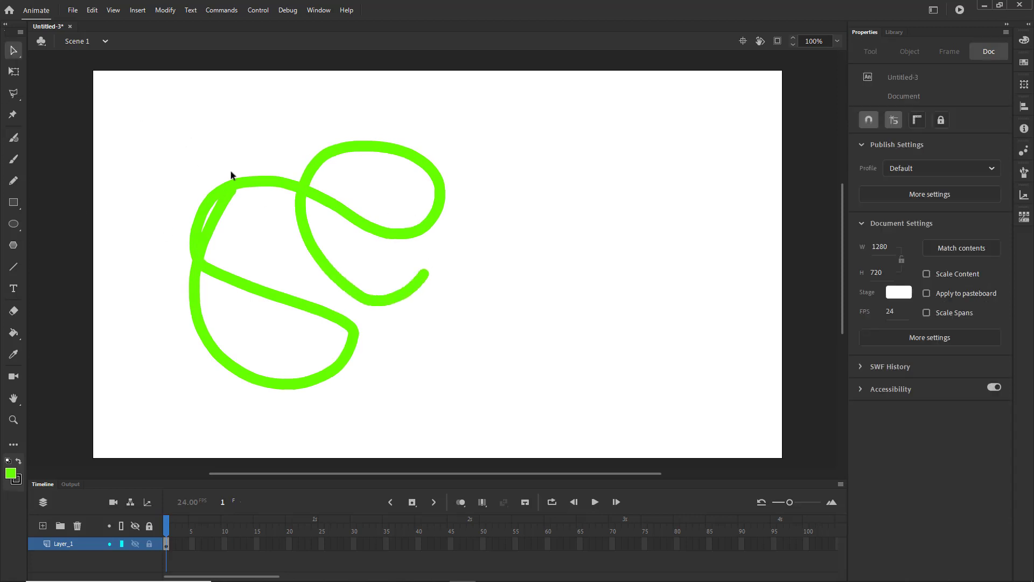
{"action": "left_click", "coordinate": [303, 184]}
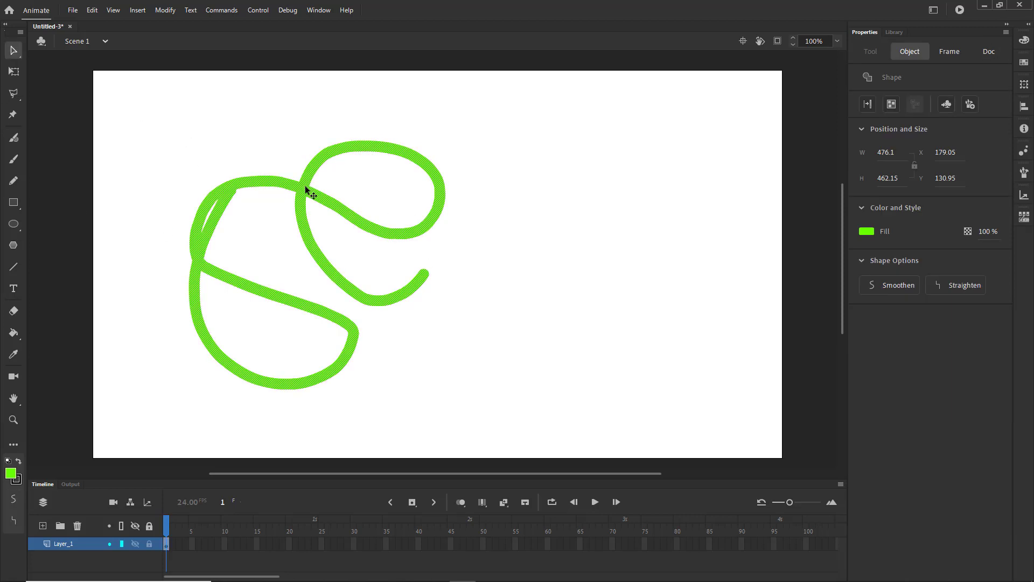
{"action": "left_click", "coordinate": [466, 229]}
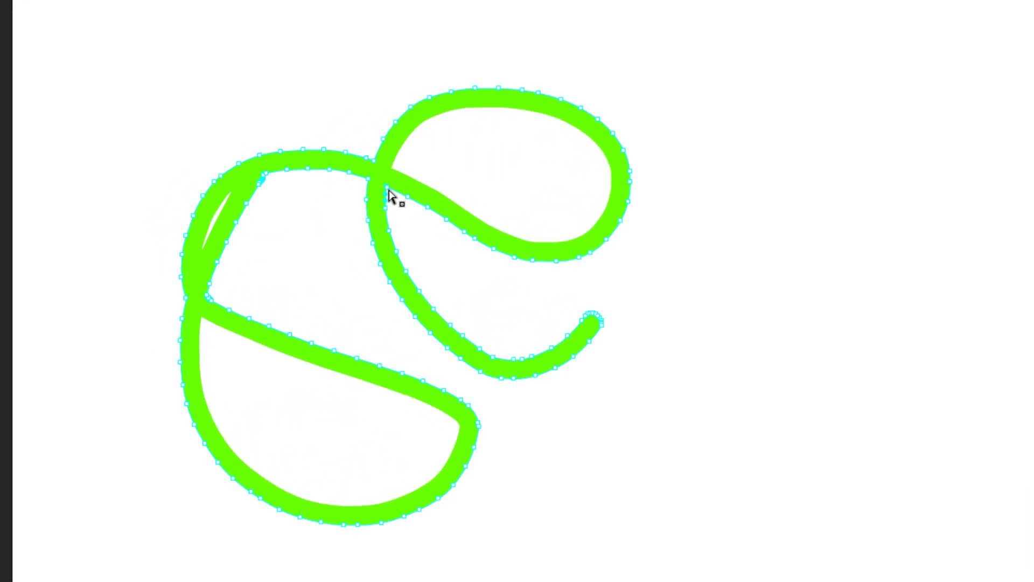
{"action": "left_click_drag", "start_coordinate": [389, 192], "coordinate": [424, 238]}
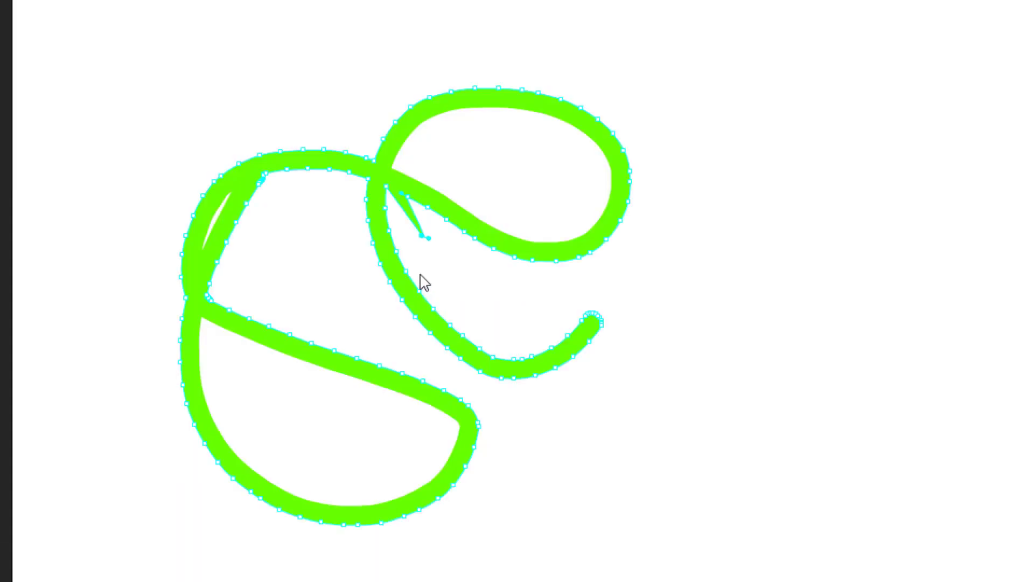
- Draw a thin black path of three connected straight segments beside the open end of the green stroke
{"action": "key", "text": "ctrl+t"}
{"action": "key", "text": "ctrl+plus"}
{"action": "key", "text": "ctrl+plus"}
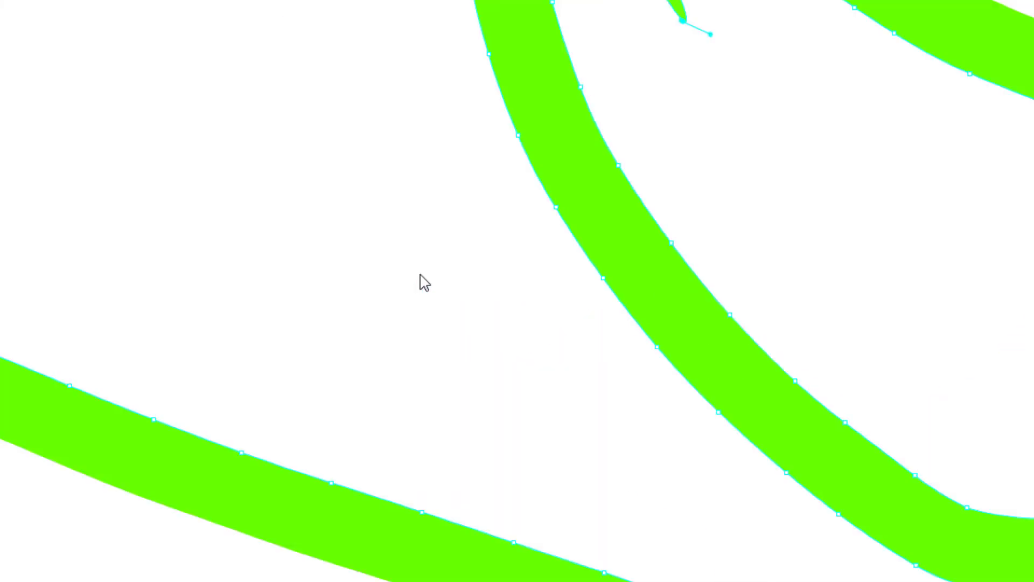
{"action": "left_click_drag", "start_coordinate": [838, 261], "coordinate": [582, 318]}
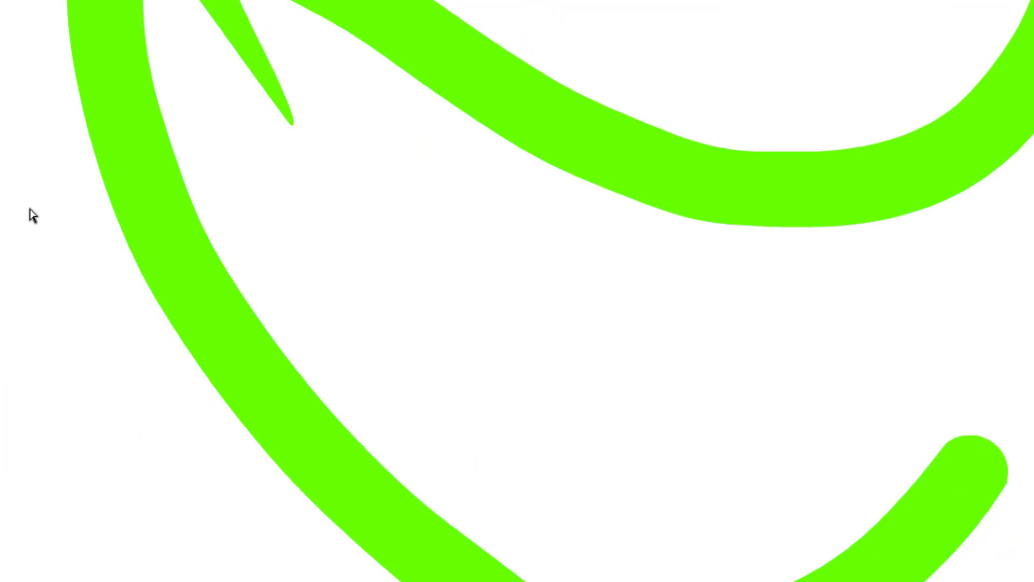
{"action": "left_click", "coordinate": [611, 360]}
{"action": "left_click", "coordinate": [964, 374]}
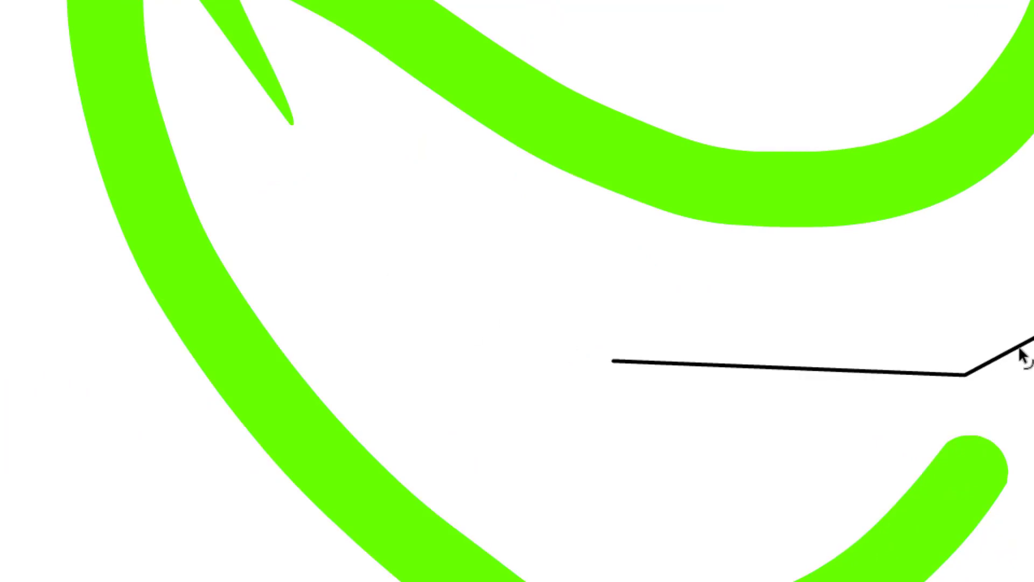
- Bend the first two black segments into curves, move their shared anchor point up and left, and rotate its handle to smooth the join
{"action": "left_click_drag", "start_coordinate": [1023, 354], "coordinate": [1001, 277]}
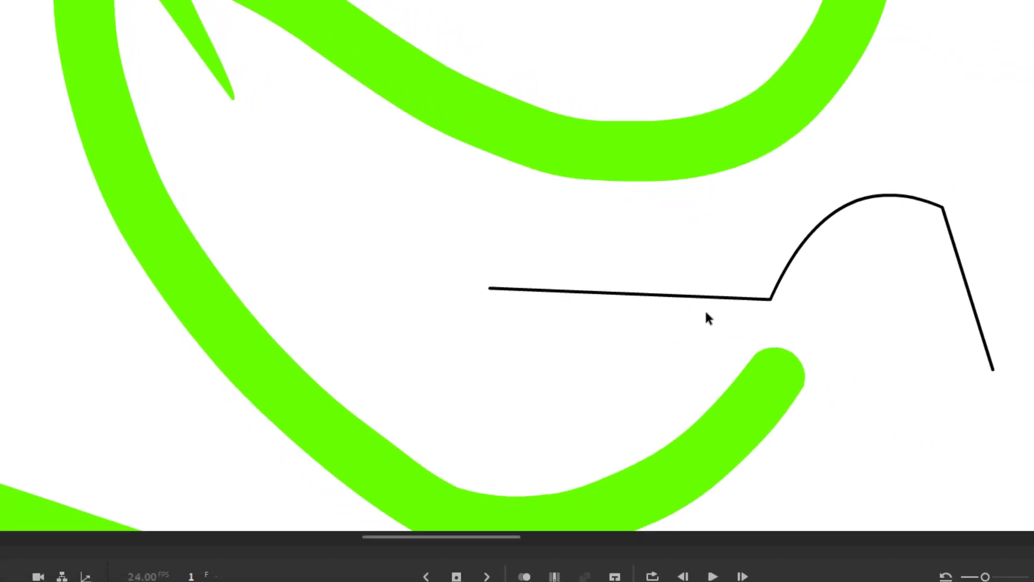
{"action": "left_click_drag", "start_coordinate": [889, 373], "coordinate": [886, 449]}
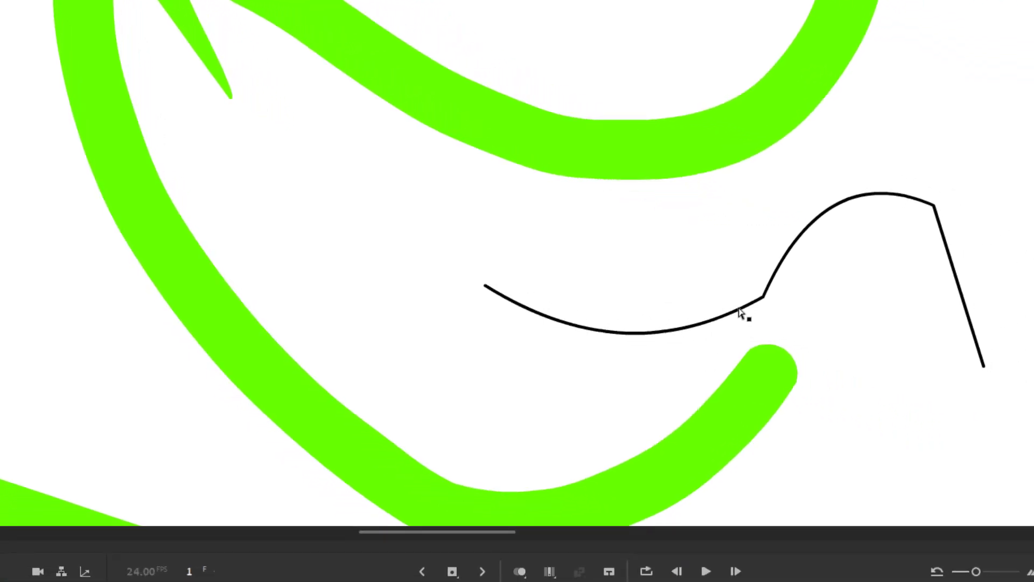
{"action": "left_click_drag", "start_coordinate": [765, 298], "coordinate": [712, 263]}
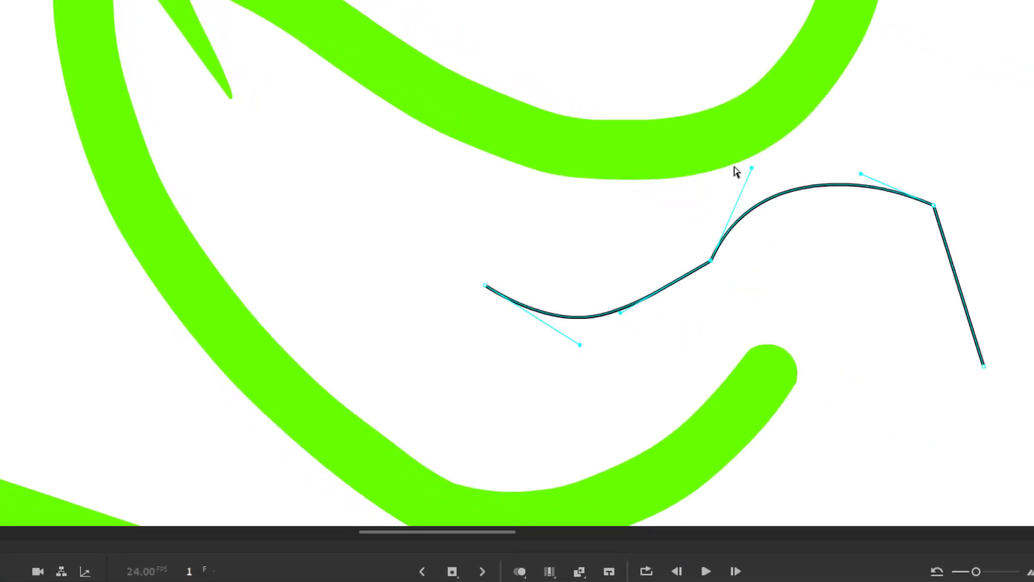
{"action": "left_click_drag", "start_coordinate": [752, 173], "coordinate": [836, 276]}
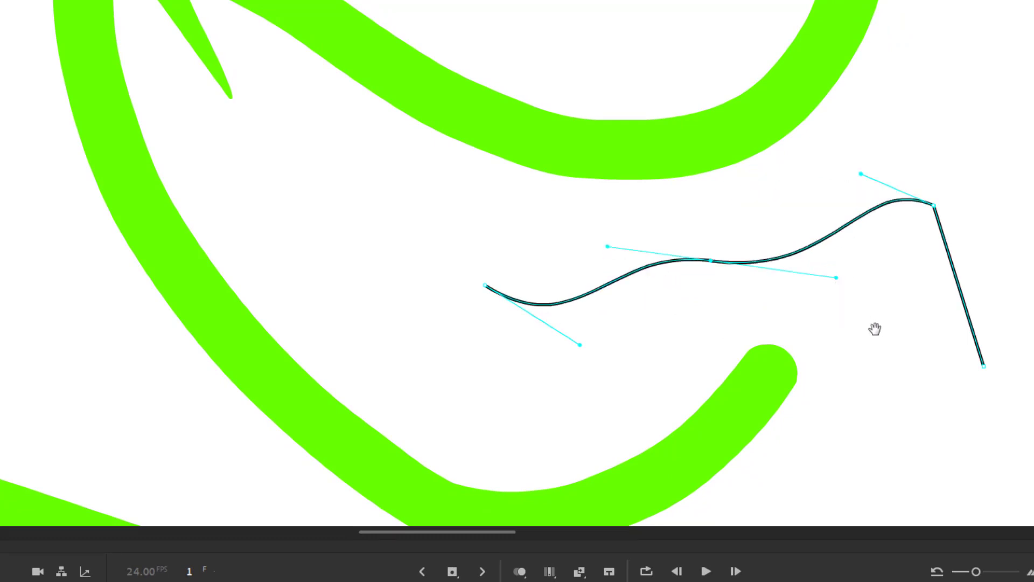
- Erase parts of the black curve and the green stroke's open end, and clear all remaining artwork with the Eraser
{"action": "left_click_drag", "start_coordinate": [874, 328], "coordinate": [622, 268]}
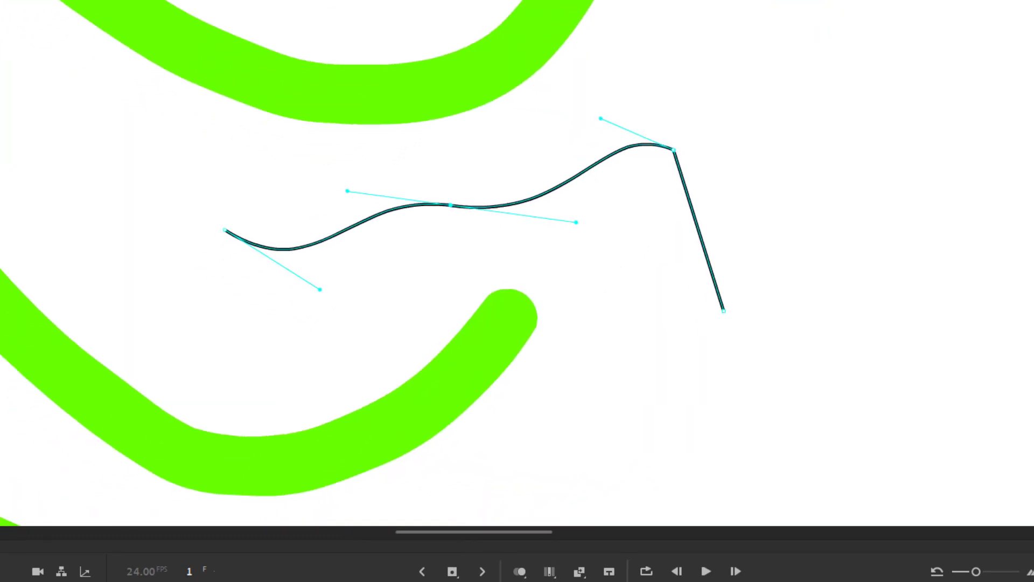
{"action": "key", "text": "e"}
{"action": "mouse_move", "coordinate": [435, 222]}
{"action": "left_mouse_down"}
{"action": "mouse_move", "coordinate": [487, 194]}
{"action": "mouse_move", "coordinate": [546, 224]}
{"action": "left_mouse_up"}
{"action": "mouse_move", "coordinate": [512, 295]}
{"action": "left_mouse_down"}
{"action": "mouse_move", "coordinate": [450, 369]}
{"action": "mouse_move", "coordinate": [471, 385]}
{"action": "left_mouse_up"}
{"action": "key", "text": "ctrl+2"}
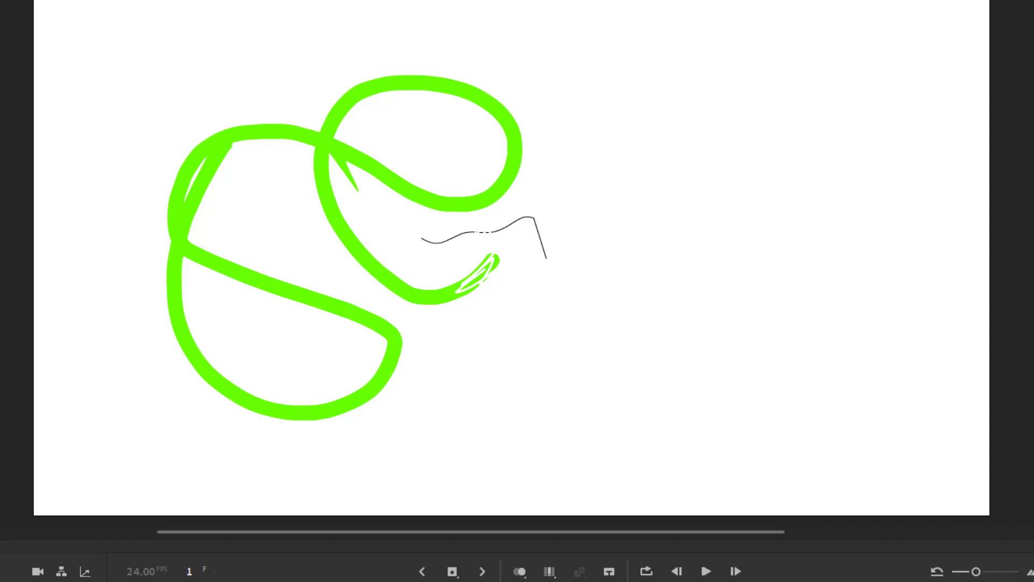
{"action": "left_click_drag", "start_coordinate": [481, 235], "coordinate": [483, 233]}
{"action": "mouse_move", "coordinate": [356, 337]}
{"action": "left_mouse_down"}
{"action": "mouse_move", "coordinate": [520, 232]}
{"action": "mouse_move", "coordinate": [421, 334]}
{"action": "mouse_move", "coordinate": [186, 287]}
{"action": "mouse_move", "coordinate": [187, 184]}
{"action": "mouse_move", "coordinate": [242, 191]}
{"action": "mouse_move", "coordinate": [463, 118]}
{"action": "mouse_move", "coordinate": [385, 78]}
{"action": "mouse_move", "coordinate": [556, 124]}
{"action": "mouse_move", "coordinate": [358, 223]}
{"action": "mouse_move", "coordinate": [510, 224]}
{"action": "mouse_move", "coordinate": [177, 343]}
{"action": "mouse_move", "coordinate": [404, 367]}
{"action": "mouse_move", "coordinate": [348, 380]}
{"action": "mouse_move", "coordinate": [362, 428]}
{"action": "mouse_move", "coordinate": [255, 380]}
{"action": "mouse_move", "coordinate": [389, 318]}
{"action": "mouse_move", "coordinate": [458, 161]}
{"action": "mouse_move", "coordinate": [574, 218]}
{"action": "mouse_move", "coordinate": [565, 262]}
{"action": "mouse_move", "coordinate": [329, 167]}
{"action": "mouse_move", "coordinate": [667, 222]}
{"action": "left_mouse_up"}
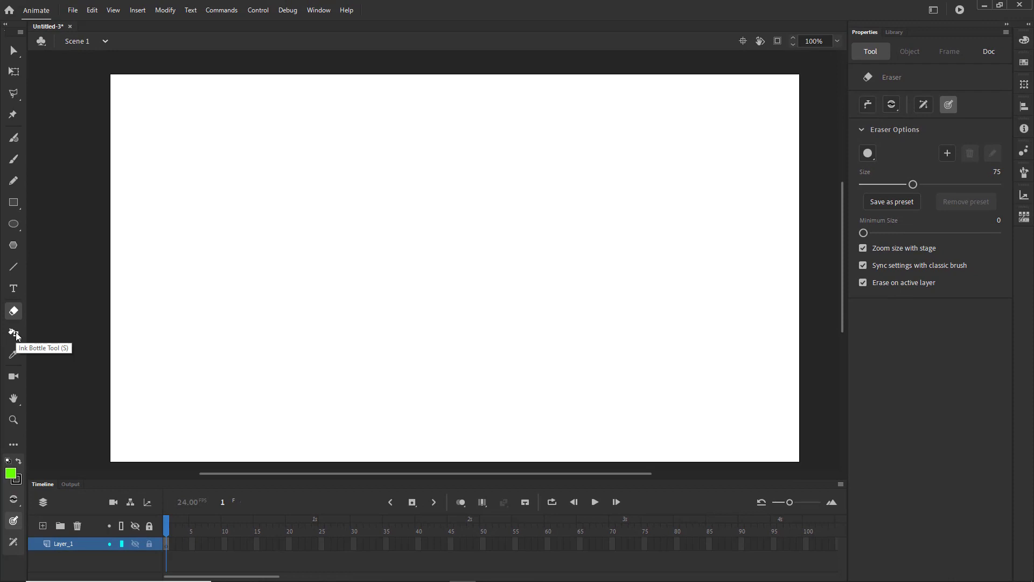
- Switch from the Ink Bottle to the Paint Bucket tool, and activate the Eyedropper tool
{"action": "left_click", "coordinate": [16, 335]}
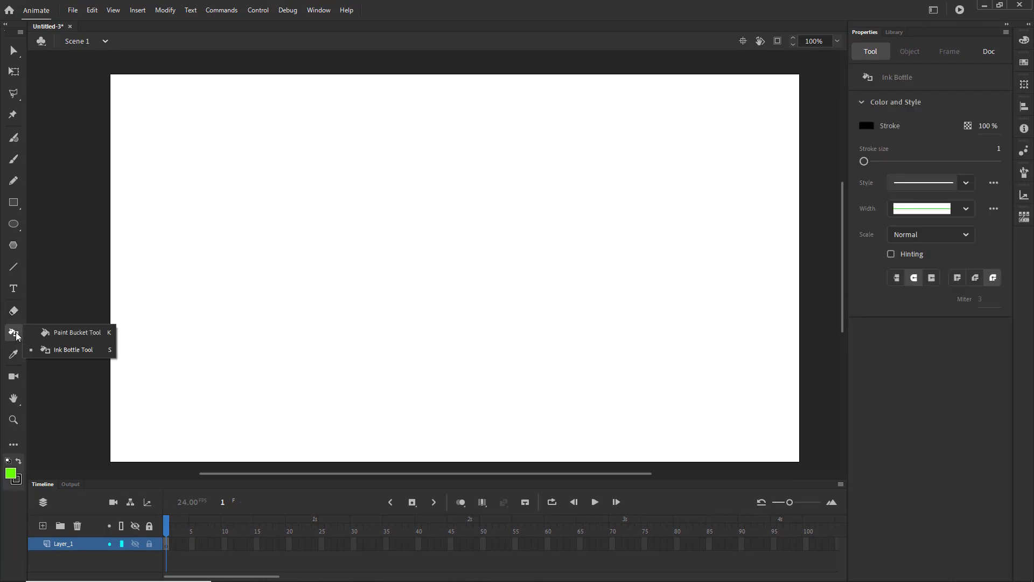
{"action": "left_click", "coordinate": [55, 336]}
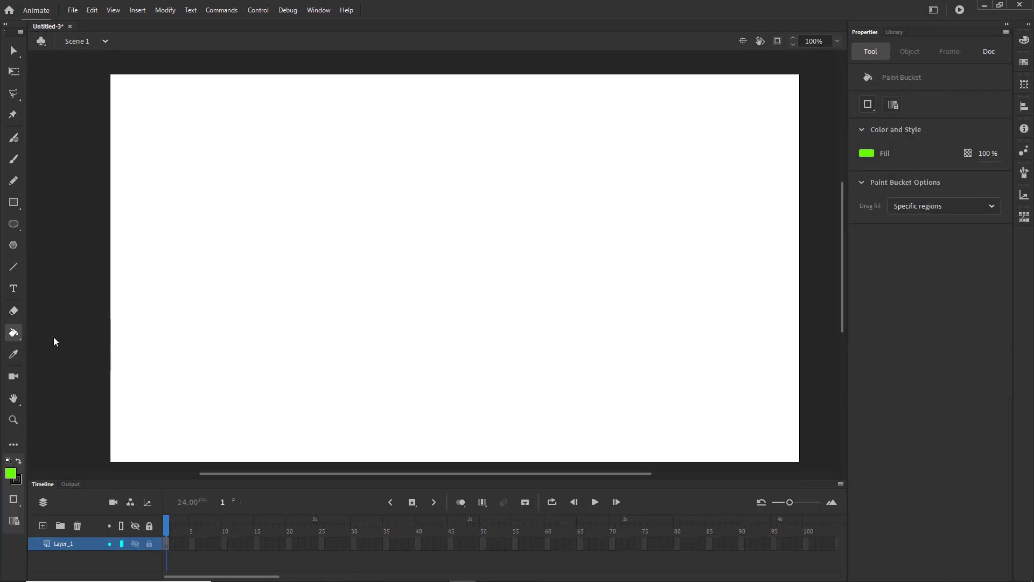
{"action": "left_click", "coordinate": [13, 354]}
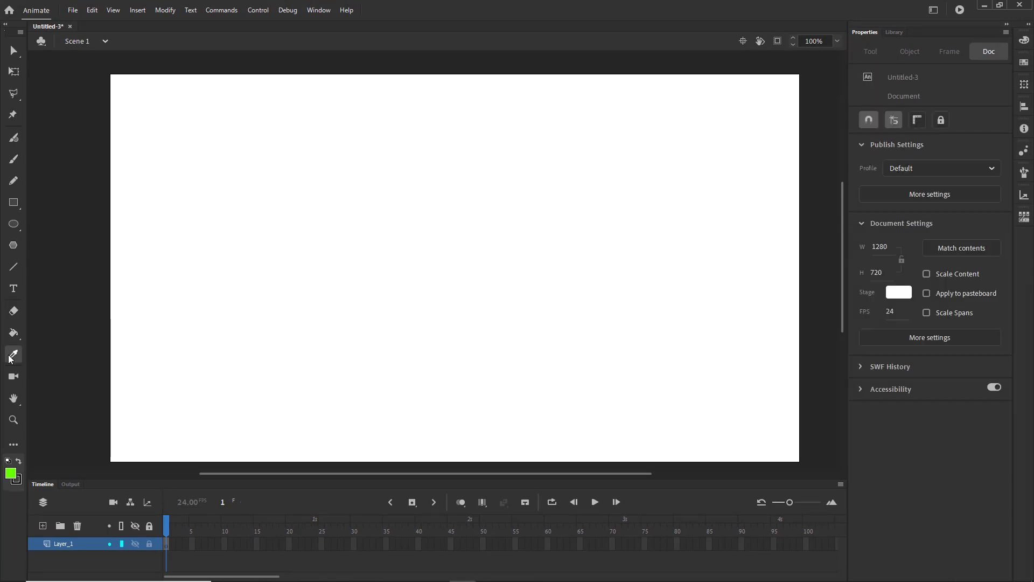
- Enable the scene camera and shift its zoom control slightly toward zooming out
{"action": "left_click", "coordinate": [14, 377]}
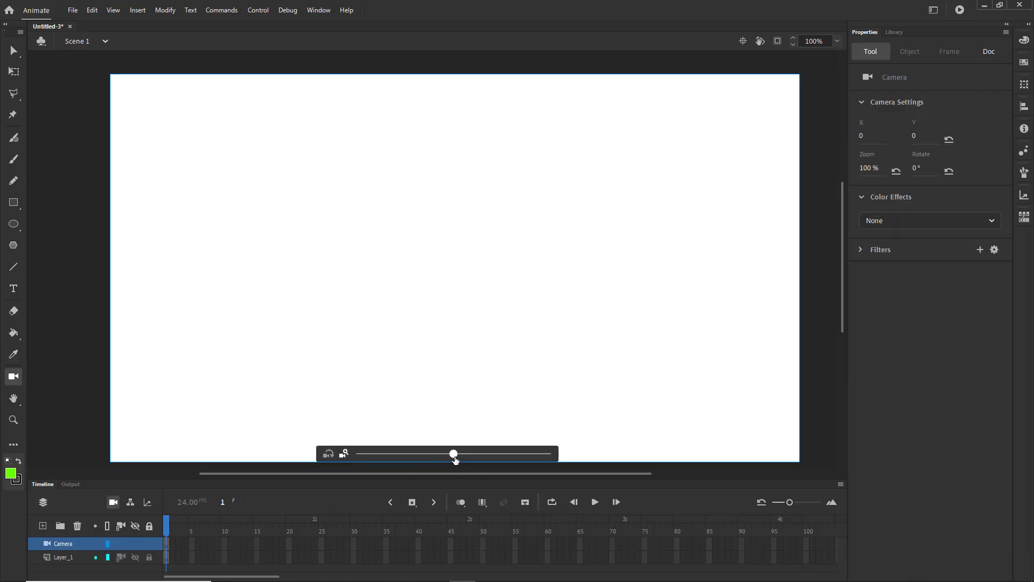
{"action": "left_click_drag", "start_coordinate": [455, 459], "coordinate": [430, 465]}
- Pan the stage view slightly down and back up with the Hand tool
{"action": "left_click", "coordinate": [13, 398]}
{"action": "mouse_move", "coordinate": [266, 354]}
{"action": "left_mouse_down"}
{"action": "mouse_move", "coordinate": [254, 259]}
{"action": "mouse_move", "coordinate": [268, 373]}
{"action": "left_mouse_up"}
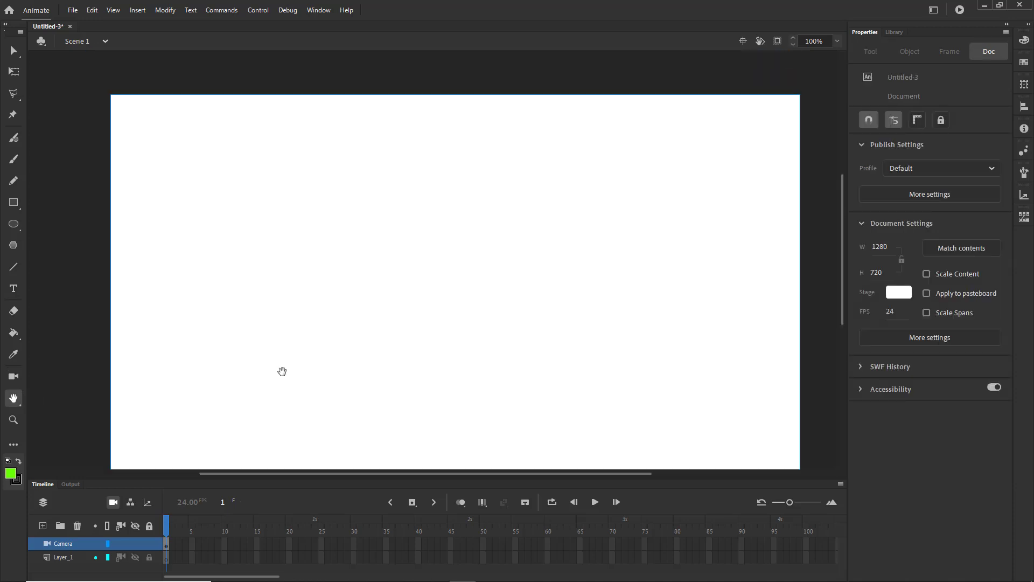
{"action": "left_click_drag", "start_coordinate": [276, 322], "coordinate": [279, 296]}
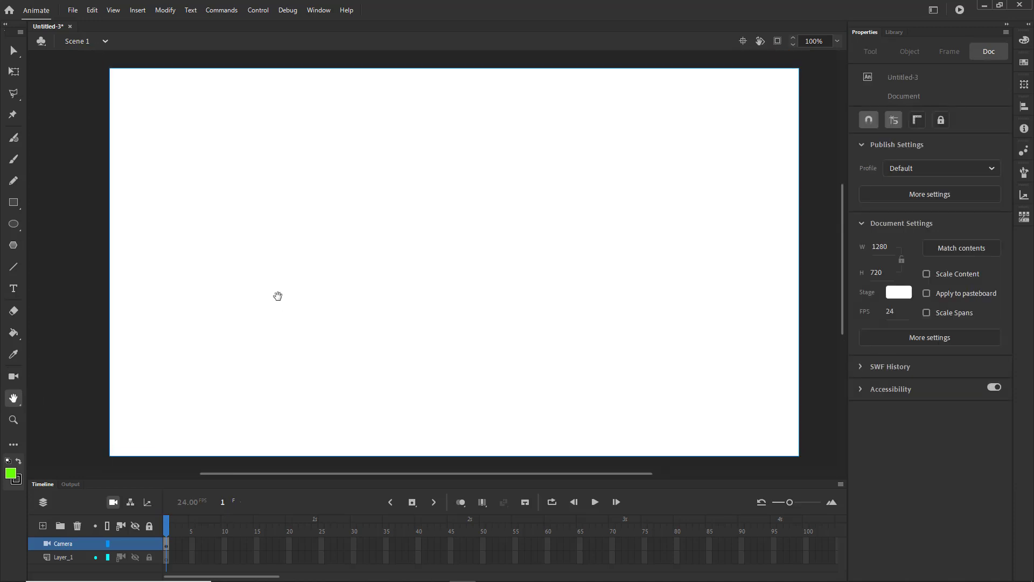
- Zoom in on the stage to 200%, zoom back out to 100%, and recentre the view
{"action": "left_click", "coordinate": [14, 423]}
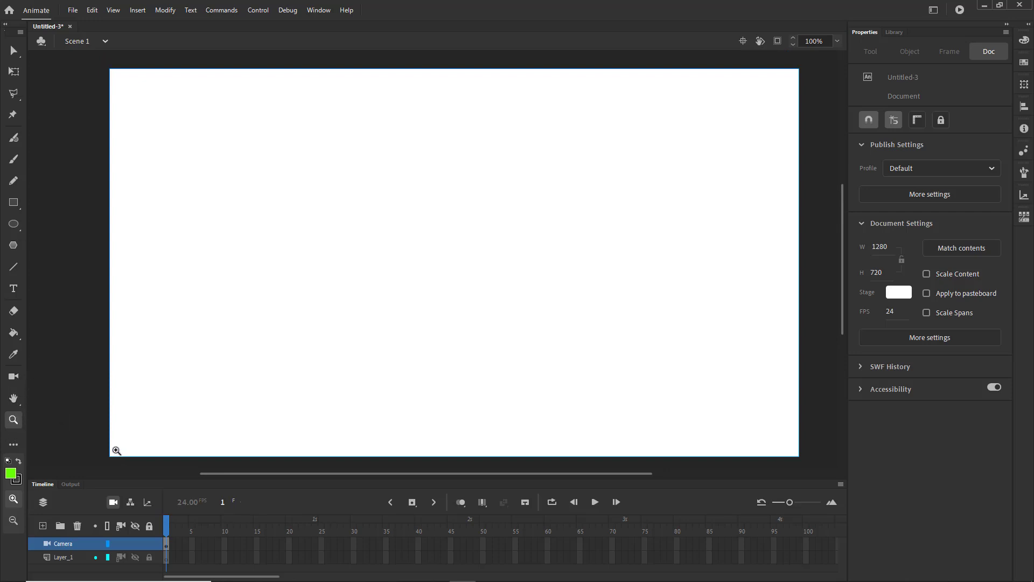
{"action": "left_click", "coordinate": [372, 316]}
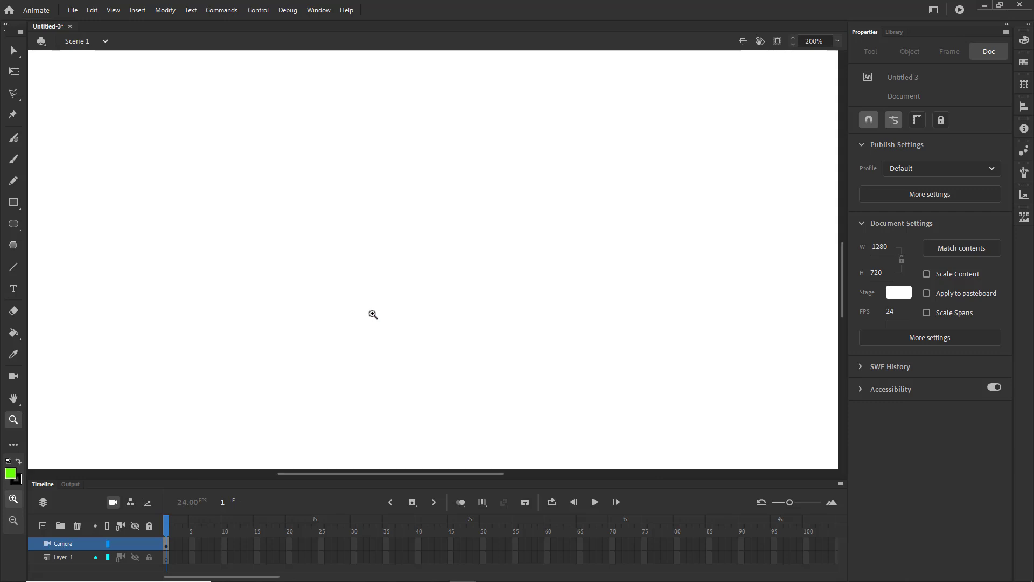
{"action": "left_click", "coordinate": [373, 314], "text": "alt"}
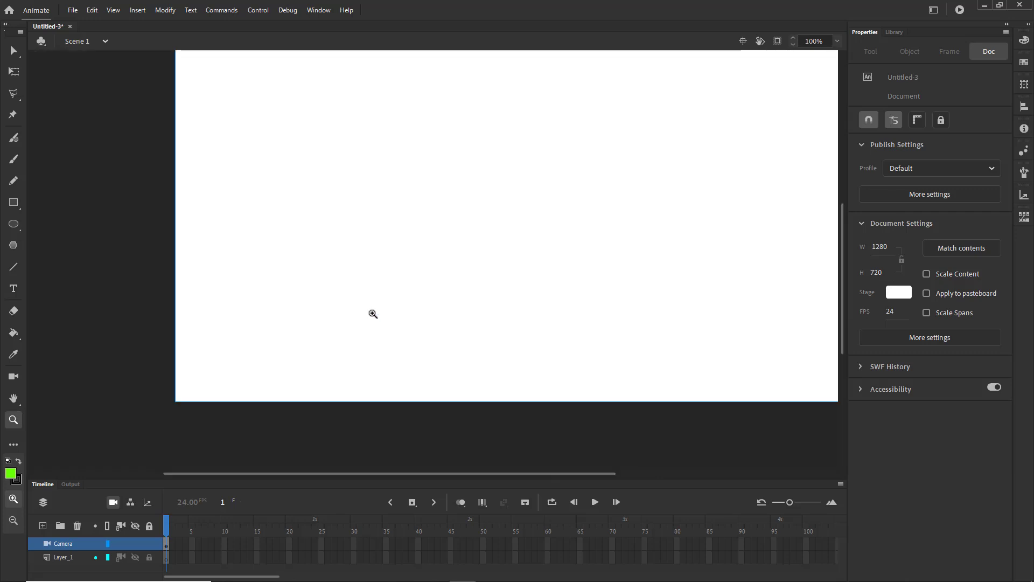
{"action": "key", "text": "ctrl+1"}
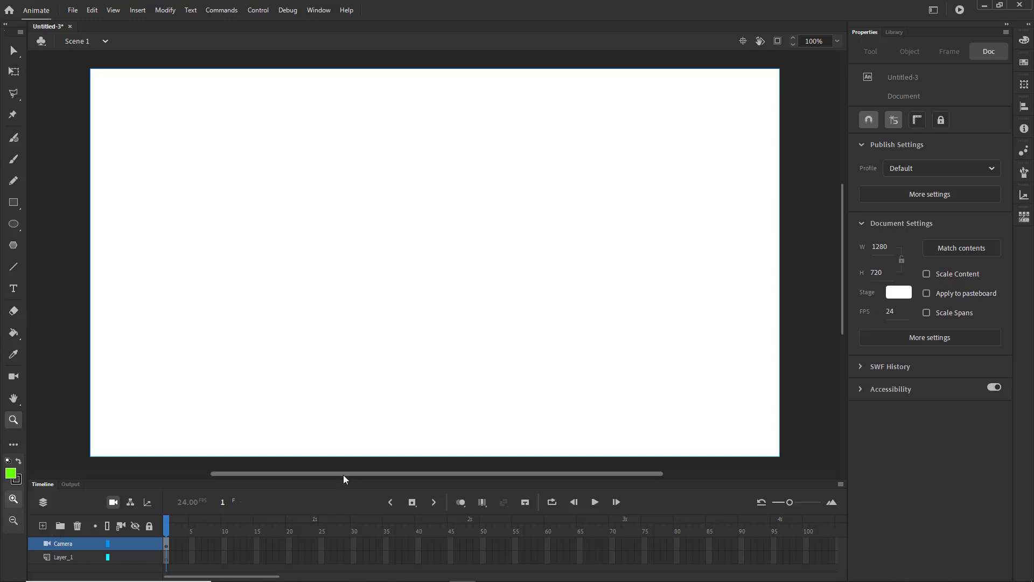
- Enlarge the timeline area and try to draw a rectangle while the Camera layer is active
{"action": "left_click_drag", "start_coordinate": [342, 479], "coordinate": [341, 425]}
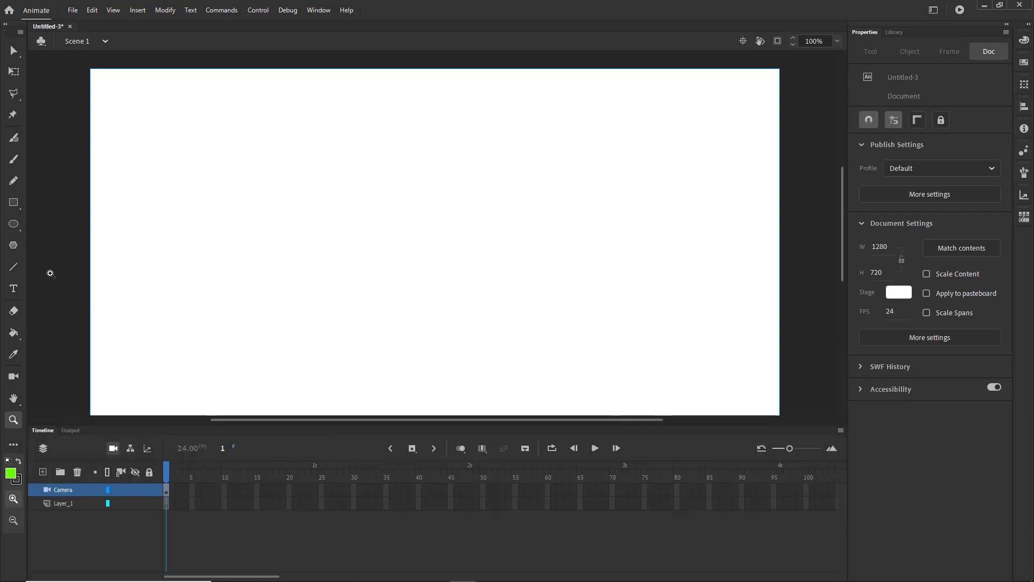
{"action": "left_click", "coordinate": [13, 202]}
{"action": "left_click", "coordinate": [255, 215]}
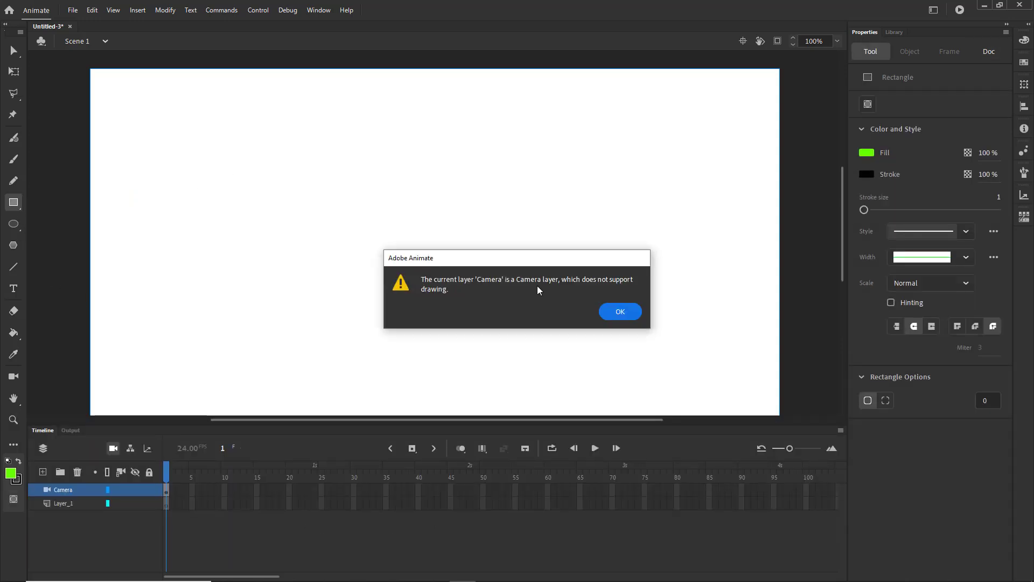
{"action": "left_click", "coordinate": [633, 320]}
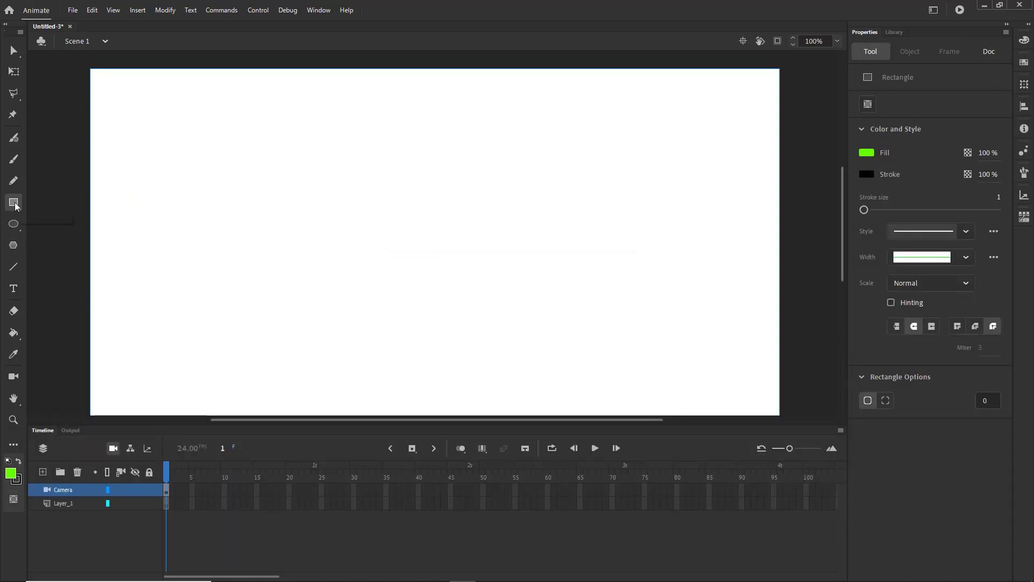
- Delete the Camera layer and draw a green square about 224 px wide on the left half of the stage
{"action": "left_click", "coordinate": [85, 503]}
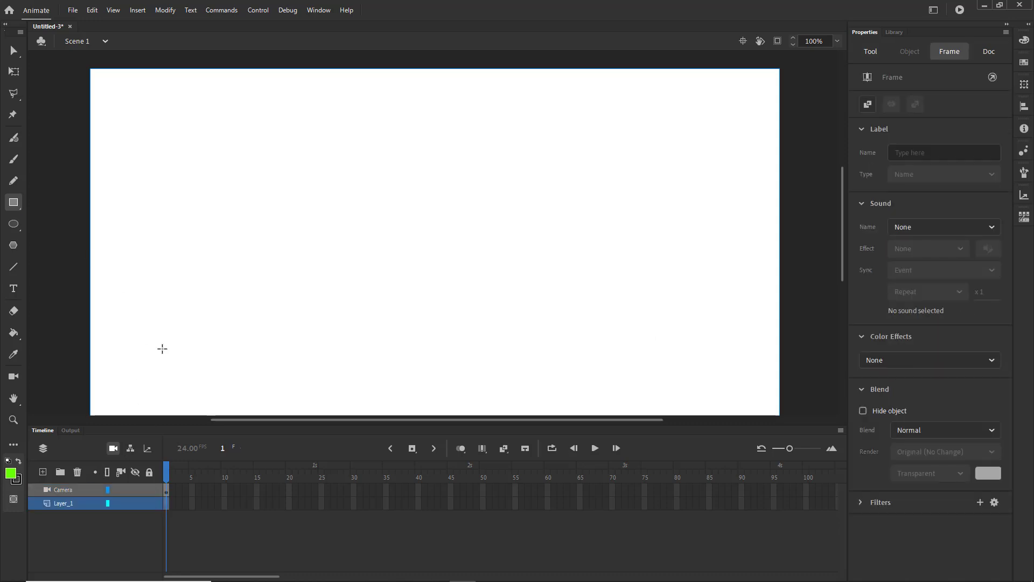
{"action": "left_click", "coordinate": [90, 491]}
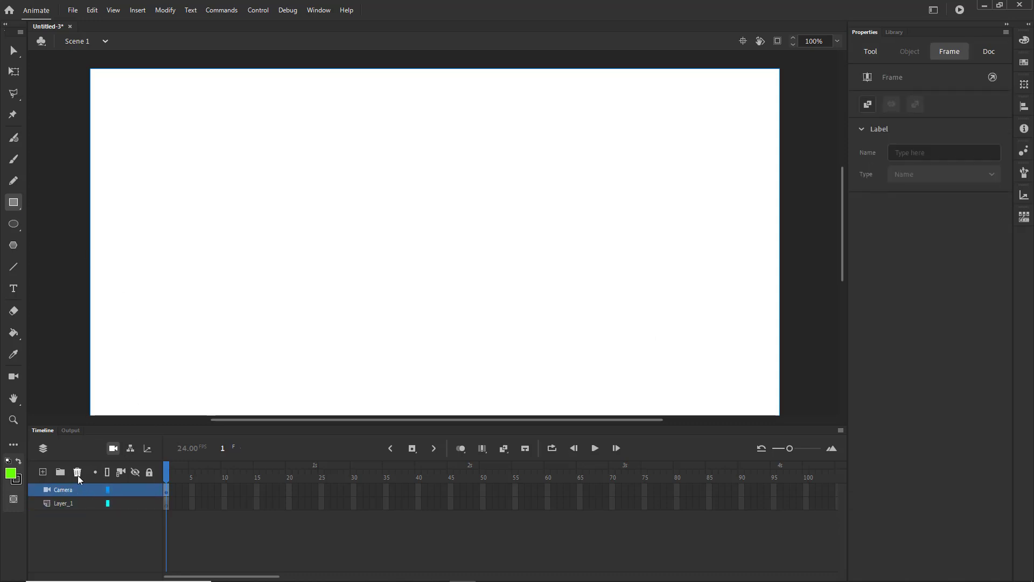
{"action": "left_click", "coordinate": [77, 474]}
{"action": "mouse_move", "coordinate": [139, 194]}
{"action": "left_mouse_down"}
{"action": "mouse_move", "coordinate": [245, 300]}
{"action": "mouse_move", "coordinate": [250, 322]}
{"action": "mouse_move", "coordinate": [261, 315]}
{"action": "left_mouse_up"}
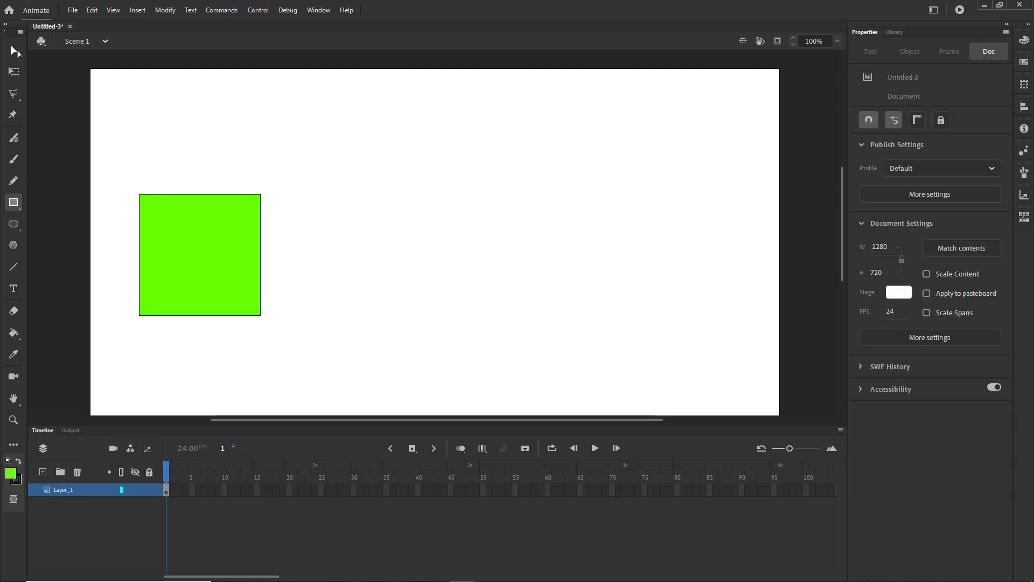
- Select the whole green square with its outline and move it slightly up and right to about X 108, Y 211
{"action": "left_click", "coordinate": [18, 51]}
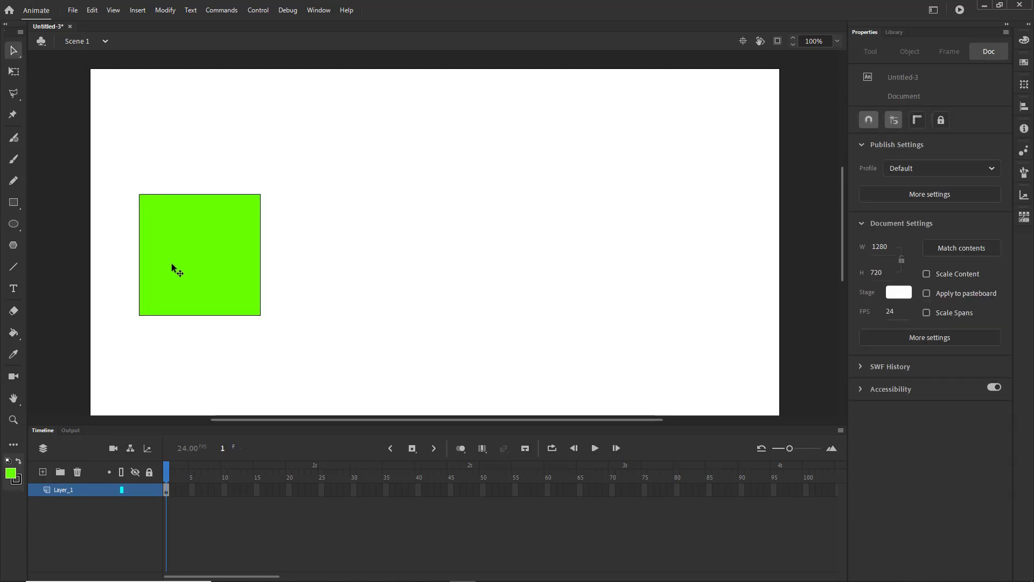
{"action": "left_click", "coordinate": [221, 275]}
{"action": "mouse_move", "coordinate": [210, 291]}
{"action": "left_mouse_down"}
{"action": "mouse_move", "coordinate": [302, 213]}
{"action": "mouse_move", "coordinate": [188, 309]}
{"action": "mouse_move", "coordinate": [219, 277]}
{"action": "left_mouse_up"}
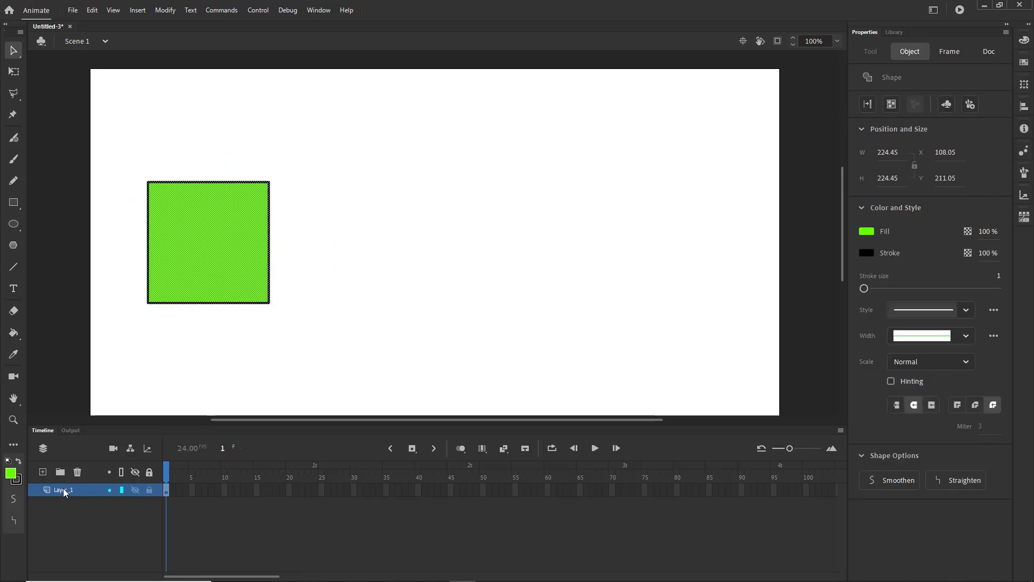
- Rename the square's layer to Cubo
{"action": "double_click", "coordinate": [63, 489]}
{"action": "type", "text": "Cubo"}
{"action": "key", "text": "Return"}
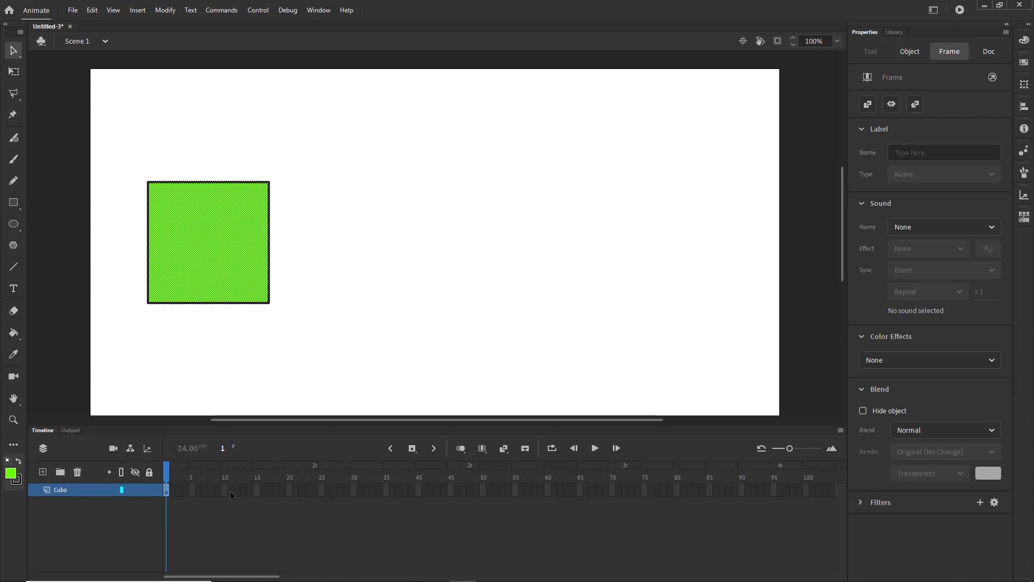
- Insert a keyframe at frame 25 of the Cubo layer and move the square there to about X 818, Y 69
{"action": "left_click", "coordinate": [322, 489]}
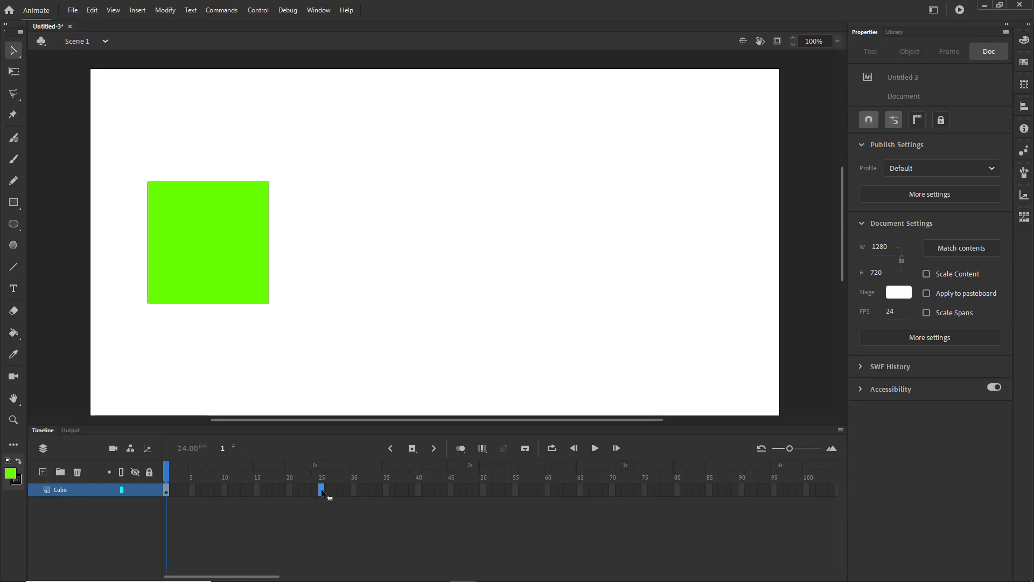
{"action": "right_click", "coordinate": [321, 489]}
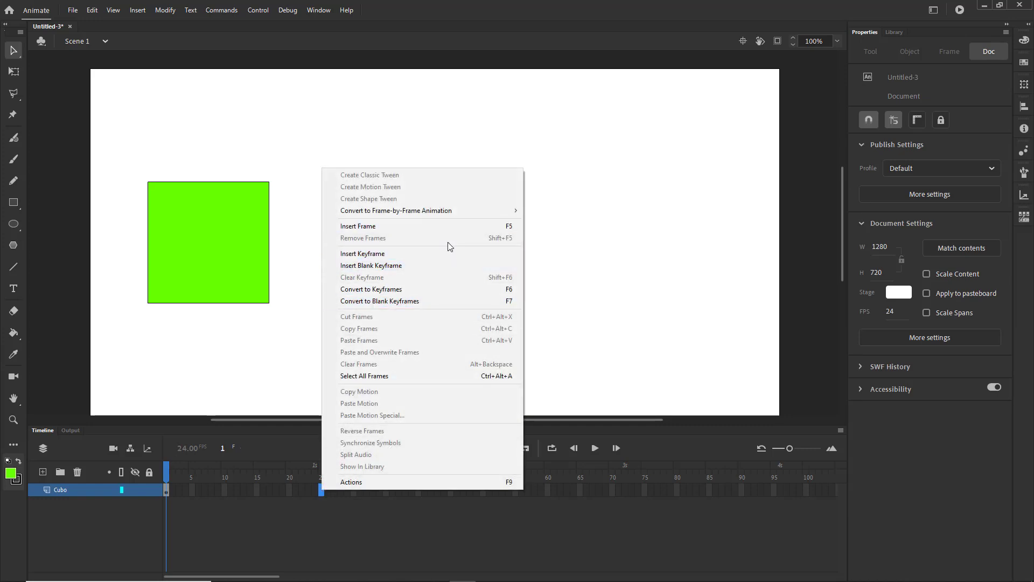
{"action": "left_click", "coordinate": [444, 257]}
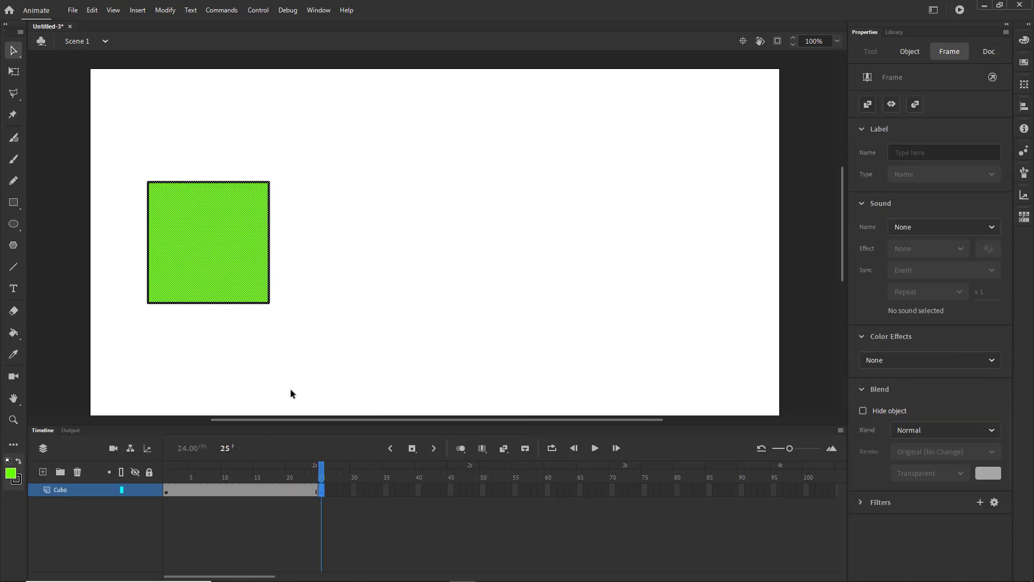
{"action": "left_click_drag", "start_coordinate": [233, 272], "coordinate": [616, 195]}
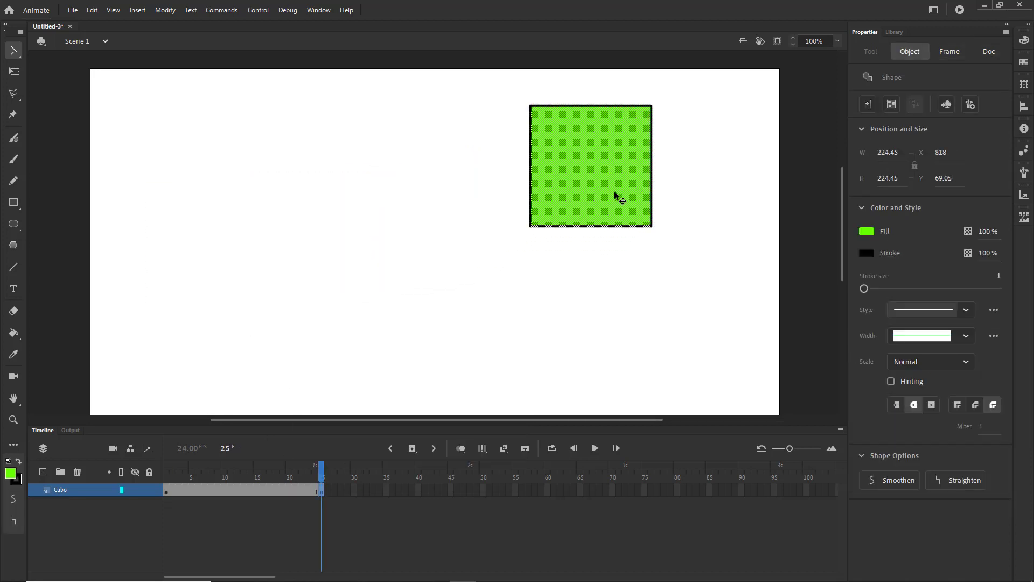
- Play the untweened animation and check the square's position at the frames midway between the two keyframes
{"action": "key", "text": "Return"}
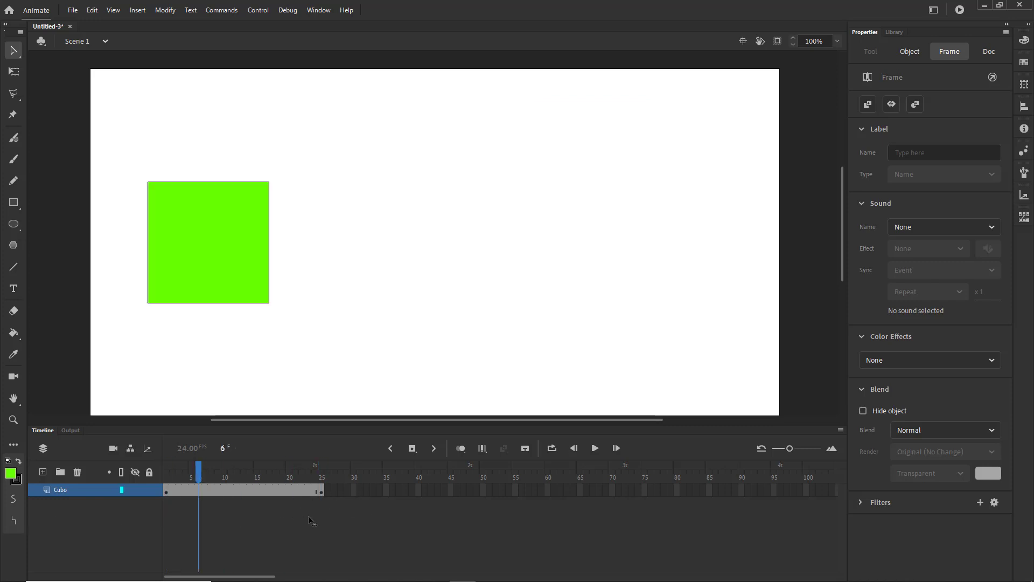
{"action": "left_click", "coordinate": [350, 515]}
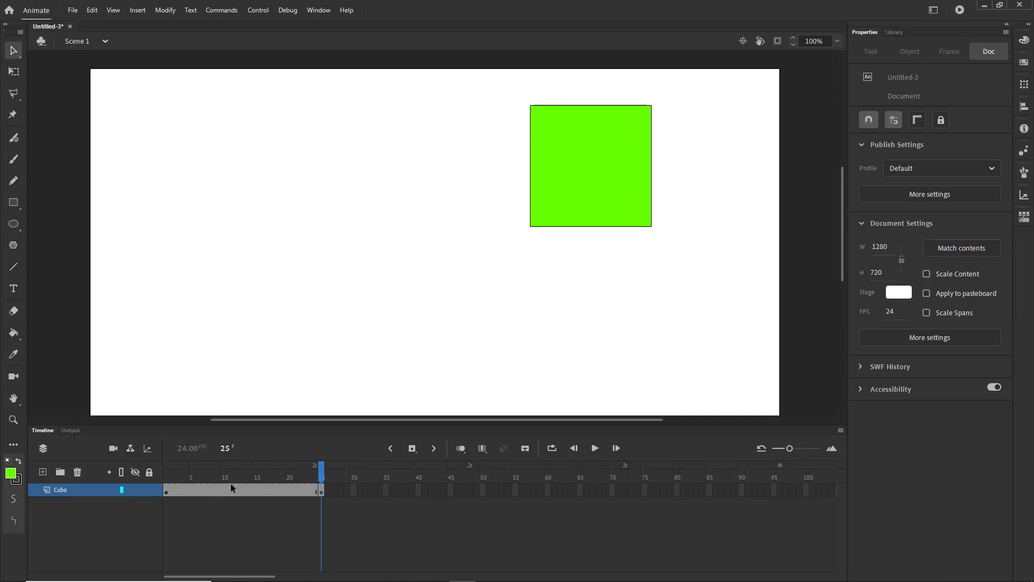
{"action": "left_click_drag", "start_coordinate": [248, 470], "coordinate": [234, 486]}
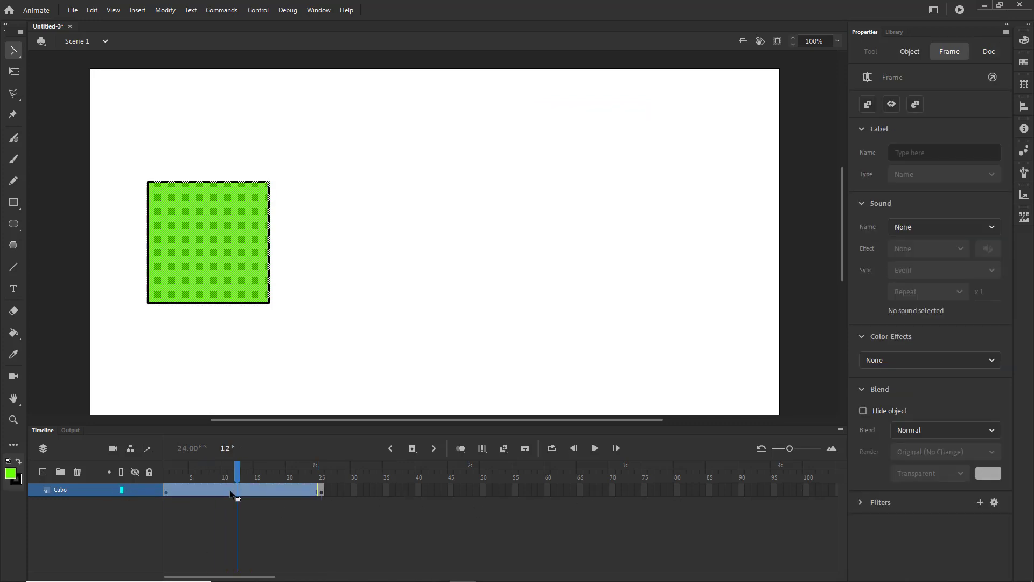
{"action": "left_click", "coordinate": [244, 489]}
{"action": "left_click", "coordinate": [218, 521]}
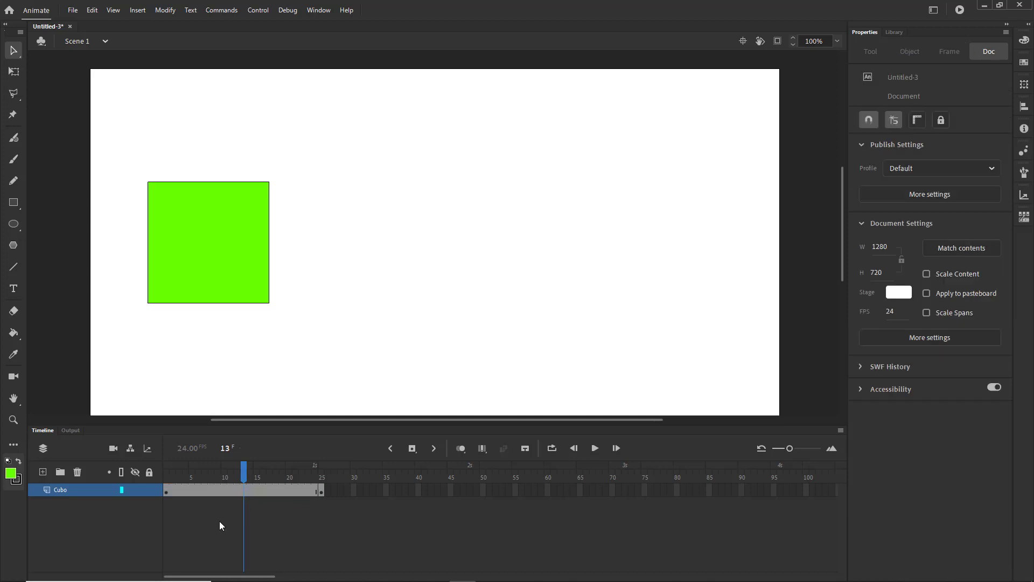
- Create a classic tween across the span from frame 1 to frame 25, converting the square to a symbol
{"action": "left_click", "coordinate": [167, 489]}
{"action": "double_click", "coordinate": [201, 486]}
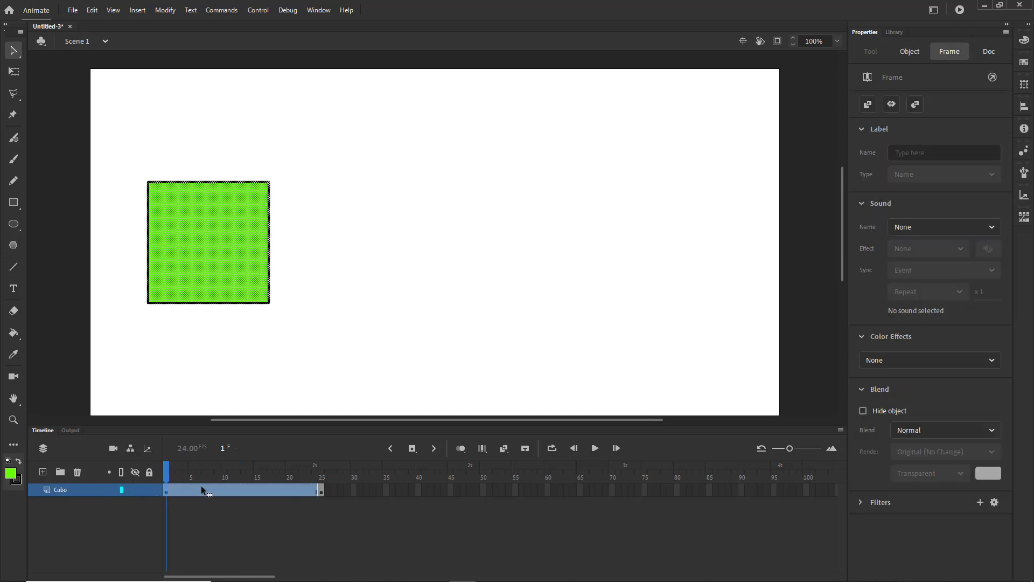
{"action": "right_click", "coordinate": [201, 486]}
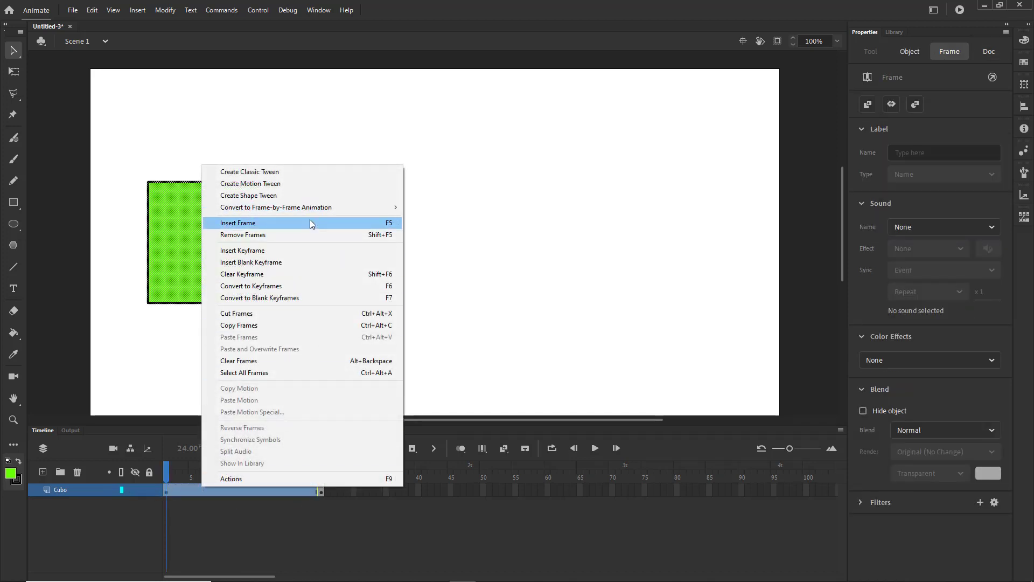
{"action": "left_click", "coordinate": [323, 172]}
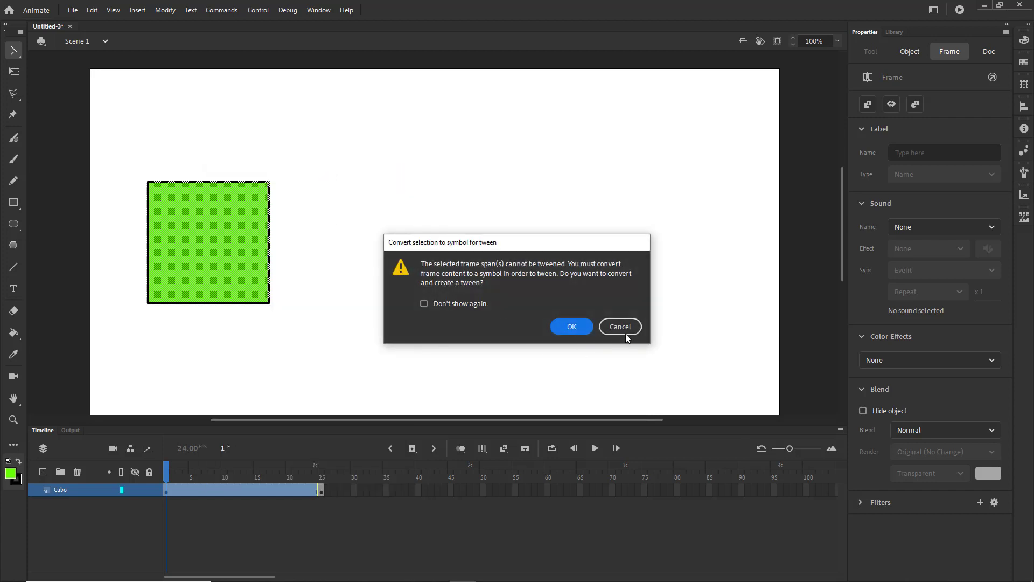
{"action": "left_click", "coordinate": [572, 327]}
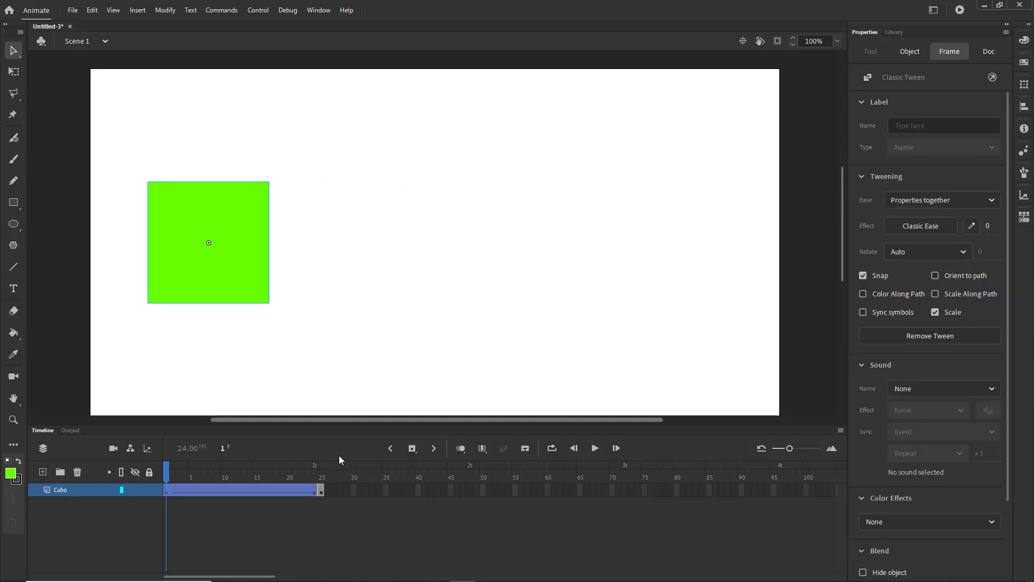
- Play the square's classic tween several times, pausing it partway through the movement
{"action": "left_click", "coordinate": [591, 449]}
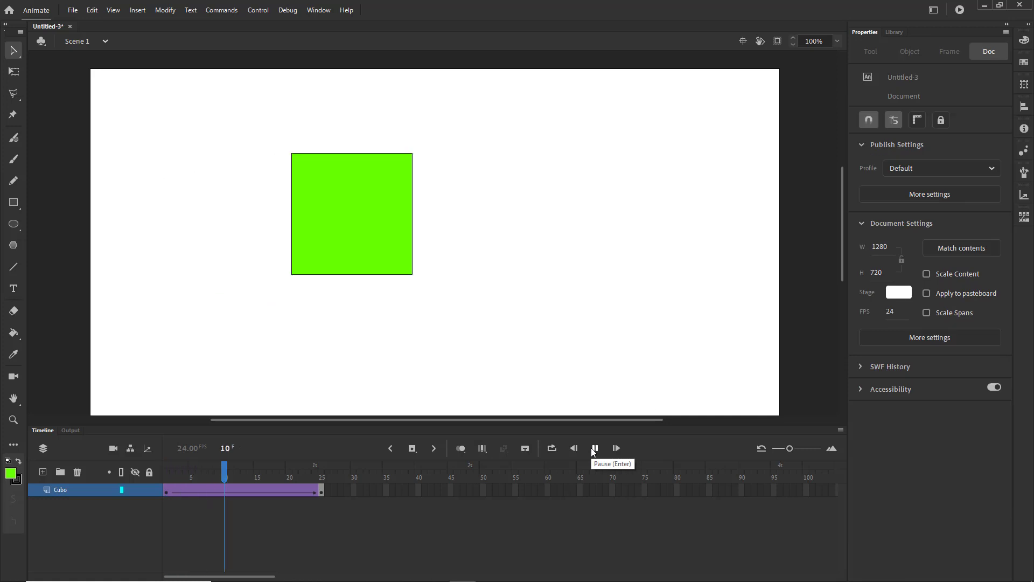
{"action": "left_click", "coordinate": [591, 449]}
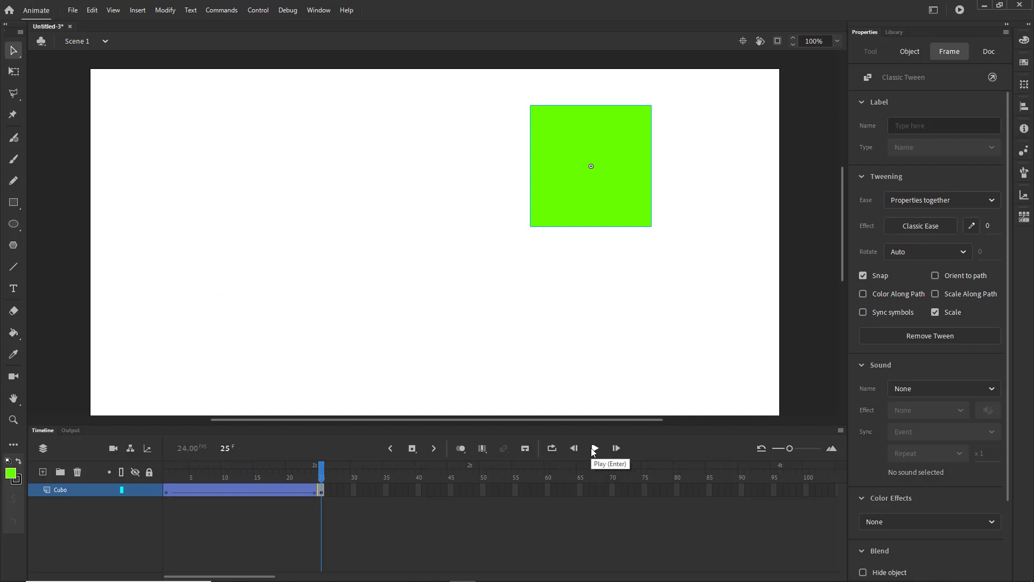
{"action": "left_click", "coordinate": [594, 449]}
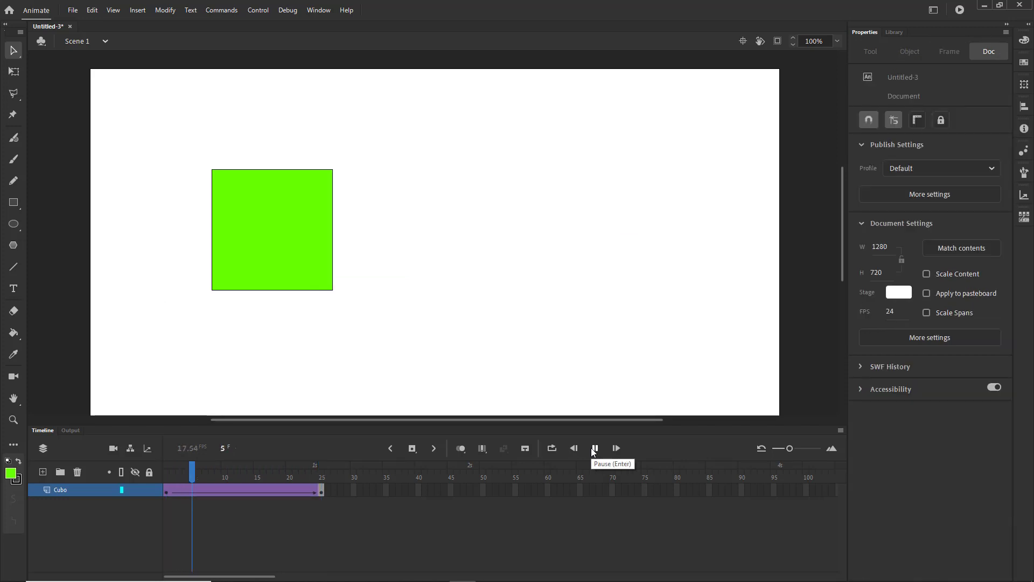
{"action": "left_click", "coordinate": [594, 448]}
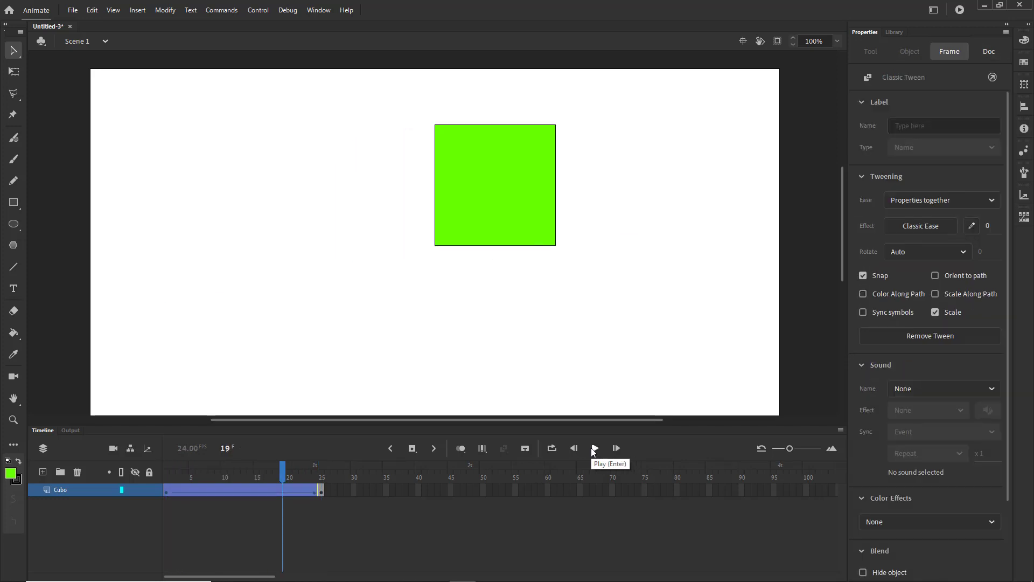
{"action": "left_click", "coordinate": [215, 532]}
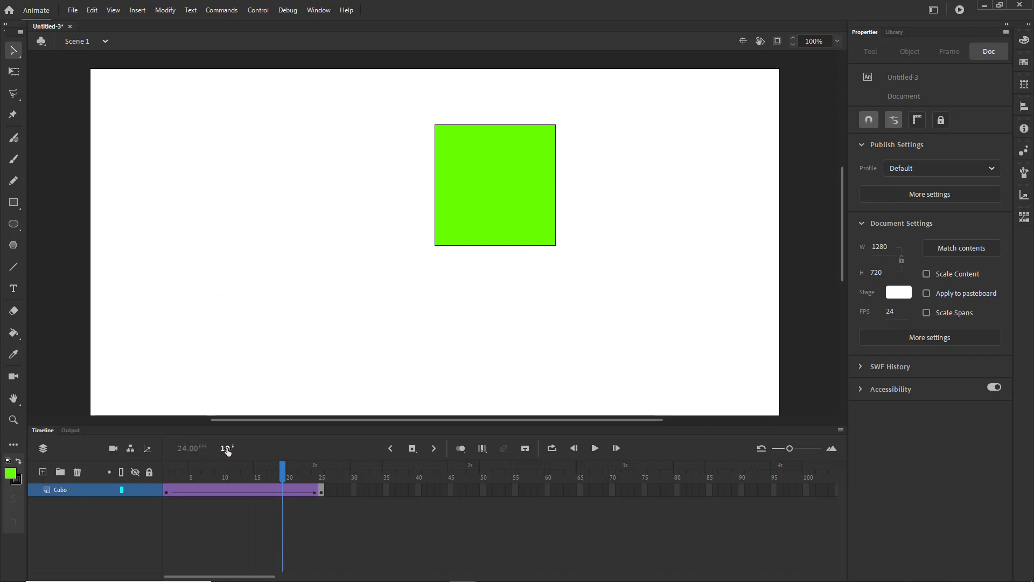
- Go to frame 12, try the keyframe insertion options on the Cubo layer, and undo the last change
{"action": "mouse_move", "coordinate": [227, 451]}
{"action": "left_mouse_down"}
{"action": "mouse_move", "coordinate": [217, 449]}
{"action": "mouse_move", "coordinate": [226, 448]}
{"action": "left_mouse_up"}
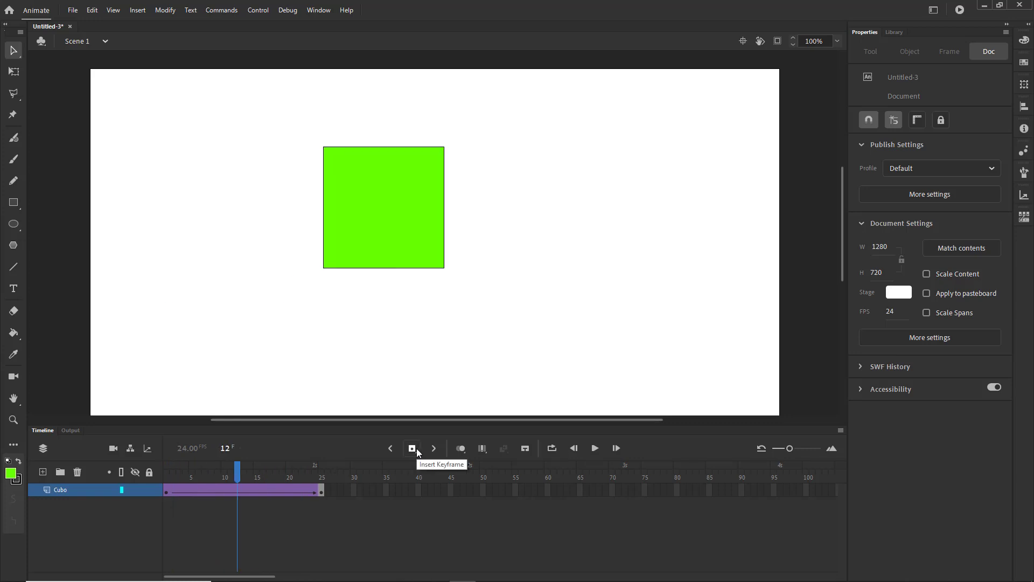
{"action": "left_click", "coordinate": [416, 455]}
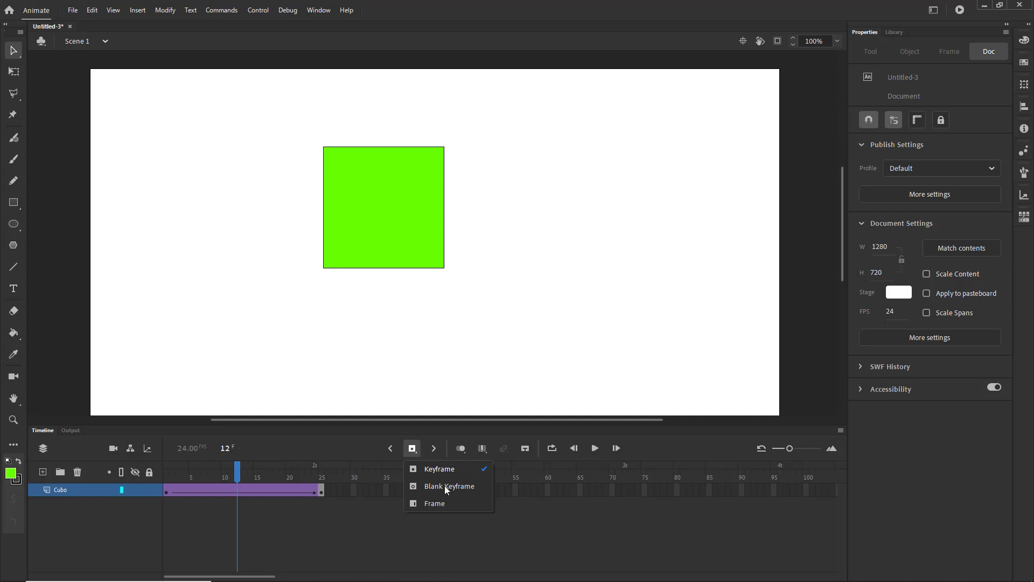
{"action": "left_click", "coordinate": [414, 447]}
{"action": "key", "text": "ctrl+z"}
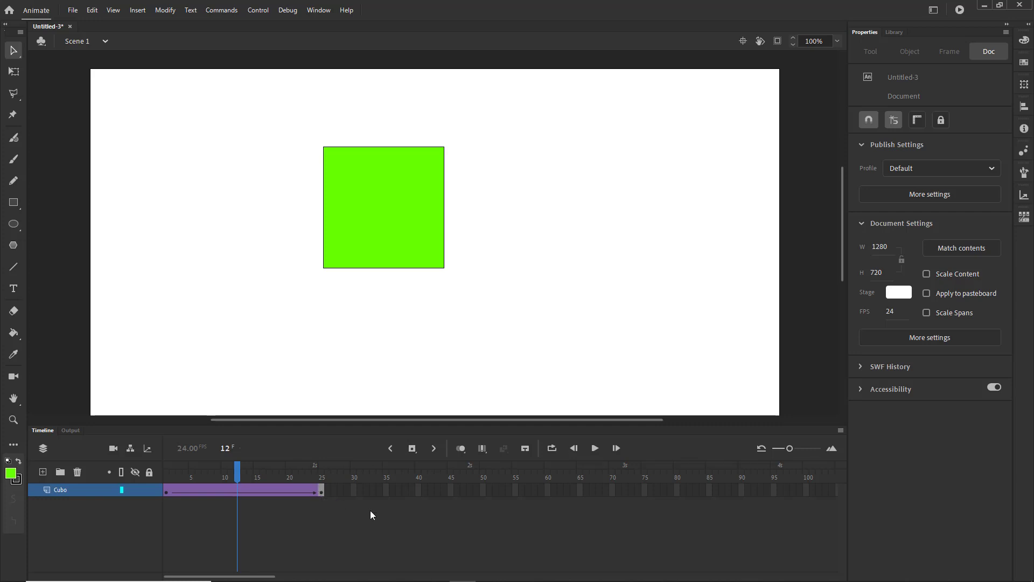
- Try extending the Cubo layer well past frame 25 with inserted frames, undoing each extension
{"action": "key", "text": "Return"}
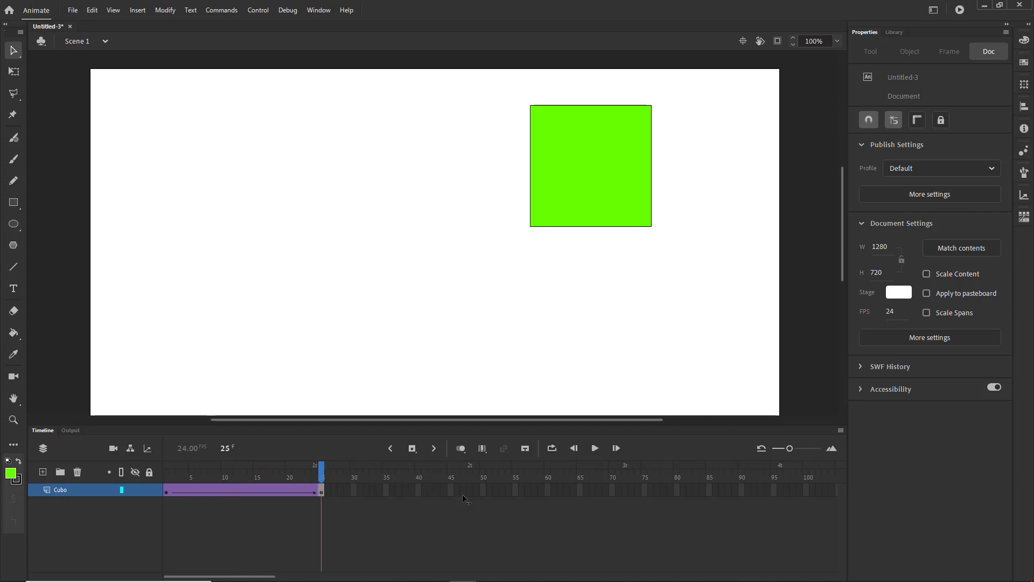
{"action": "left_click_drag", "start_coordinate": [635, 490], "coordinate": [704, 496]}
{"action": "key", "text": "F5"}
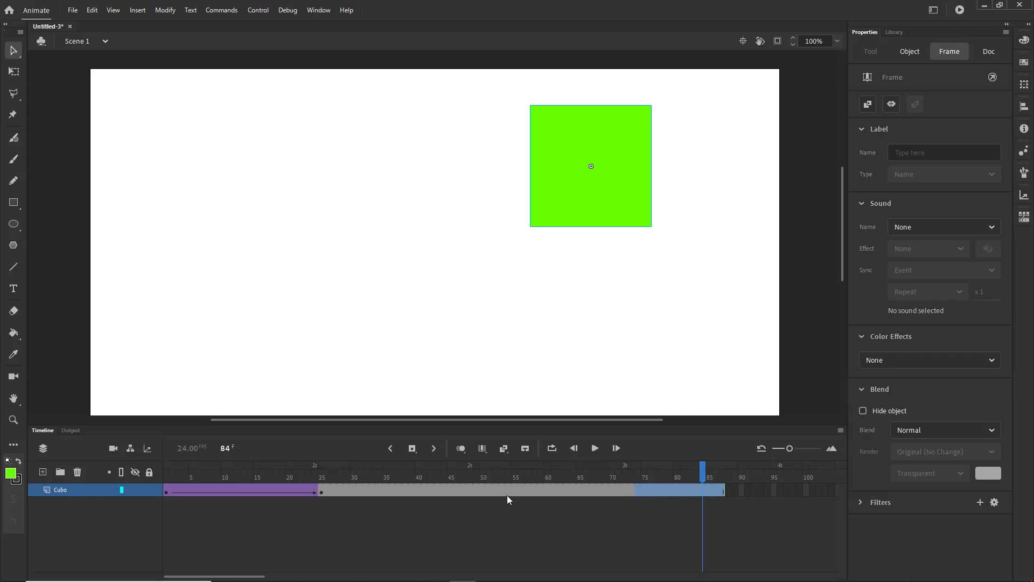
{"action": "left_click_drag", "start_coordinate": [511, 499], "coordinate": [470, 487]}
{"action": "key", "text": "ctrl+z"}
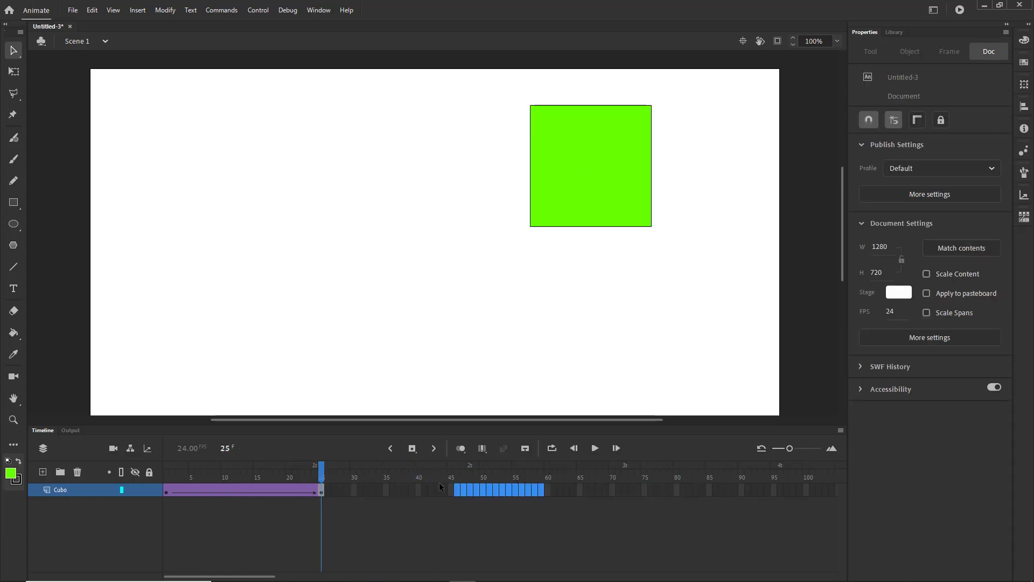
{"action": "left_click_drag", "start_coordinate": [400, 492], "coordinate": [672, 490]}
{"action": "key", "text": "F5"}
{"action": "key", "text": "ctrl+z"}
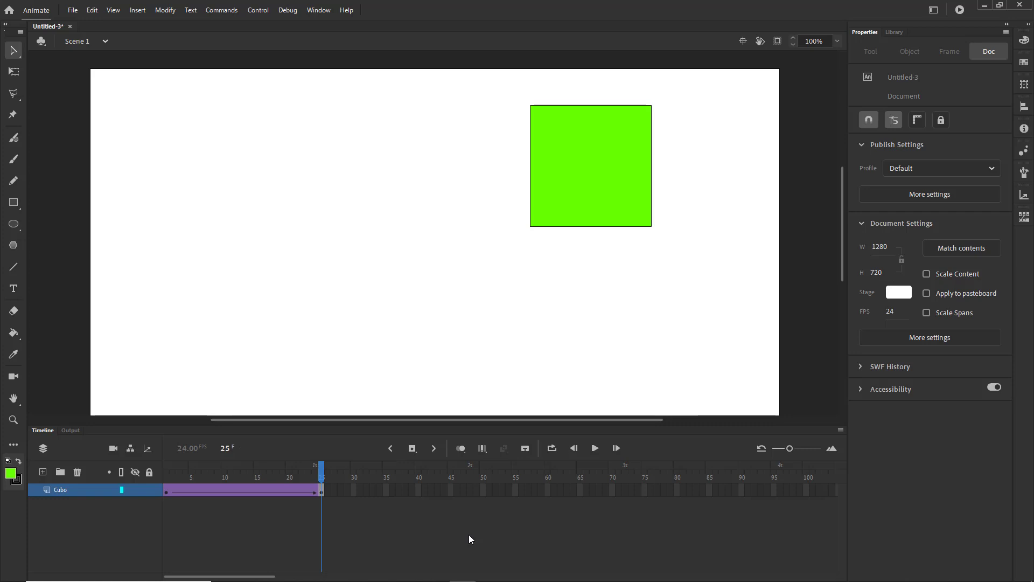
- Turn on loop playback, play the looped range, and place the playhead at frame 23
{"action": "left_click", "coordinate": [551, 448]}
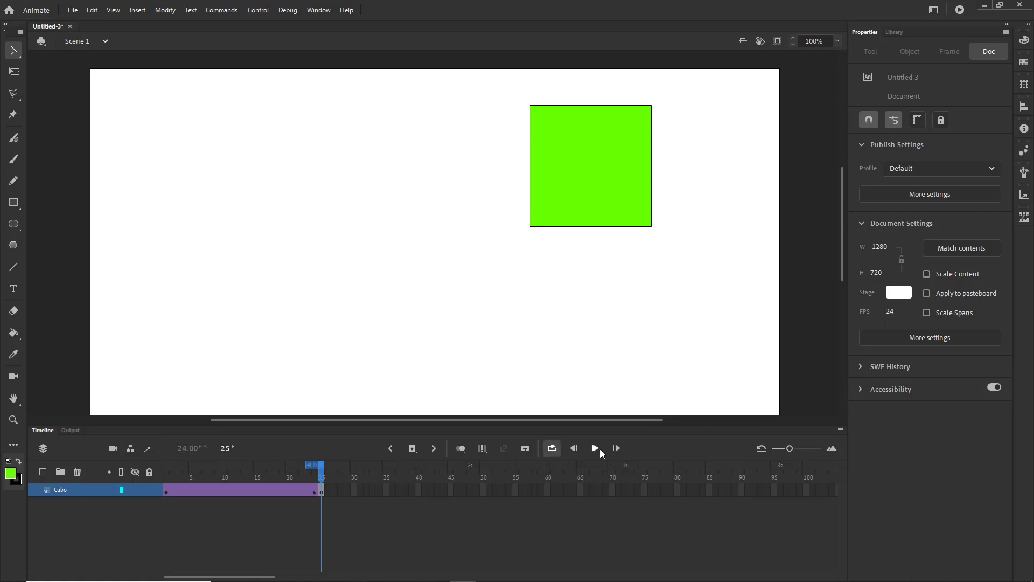
{"action": "left_click", "coordinate": [595, 449]}
{"action": "left_click", "coordinate": [309, 488]}
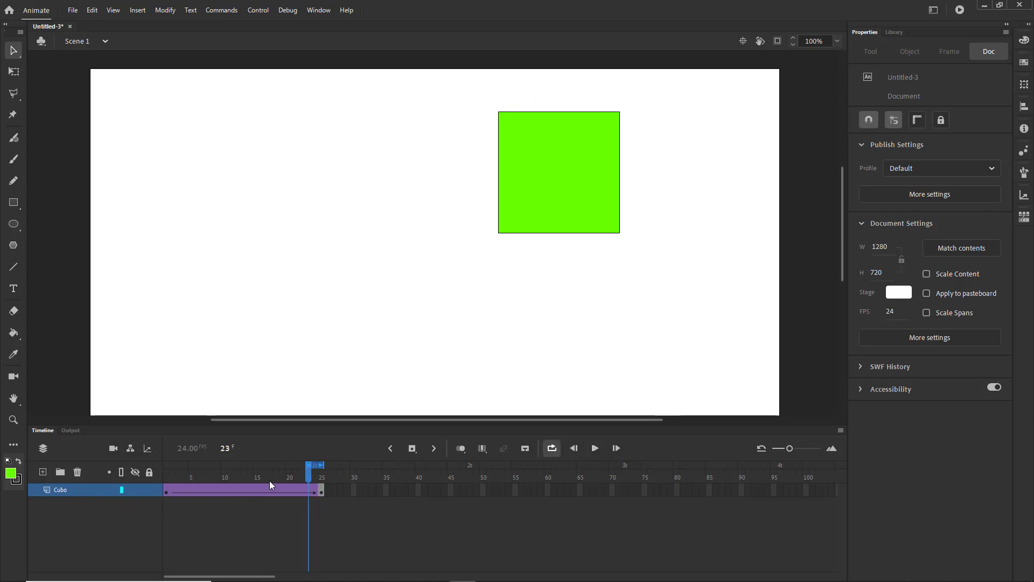
- Extend the loop range back to frame 1 and play it, and enlarge the frames in the timeline
{"action": "left_click_drag", "start_coordinate": [315, 462], "coordinate": [8, 461]}
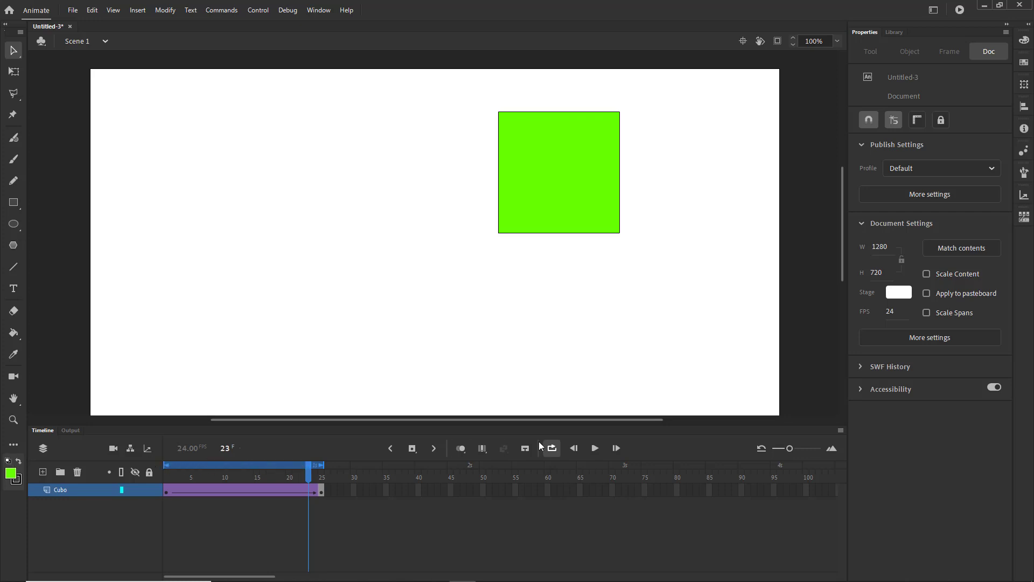
{"action": "left_click", "coordinate": [596, 447]}
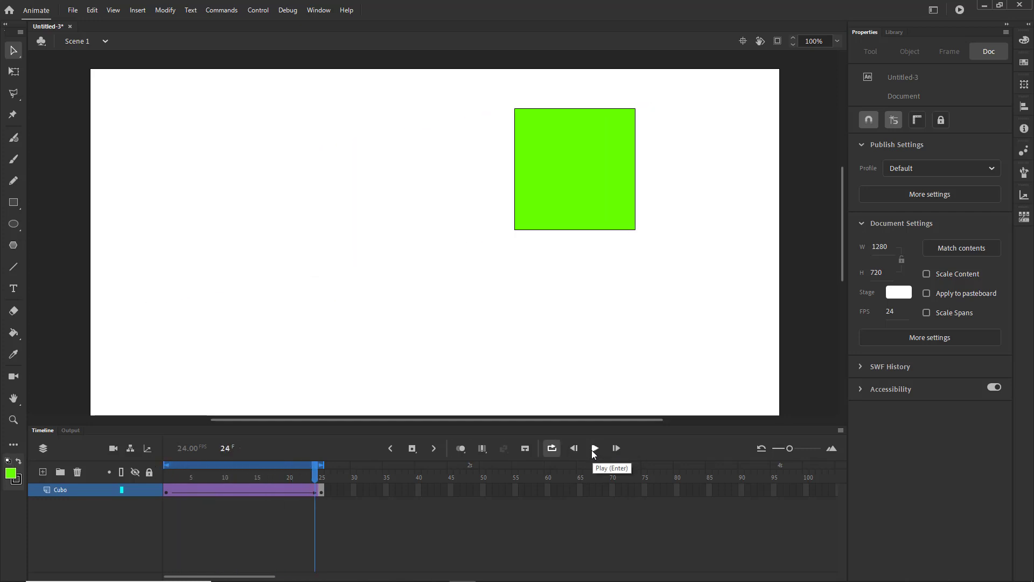
{"action": "left_click_drag", "start_coordinate": [789, 447], "coordinate": [807, 458]}
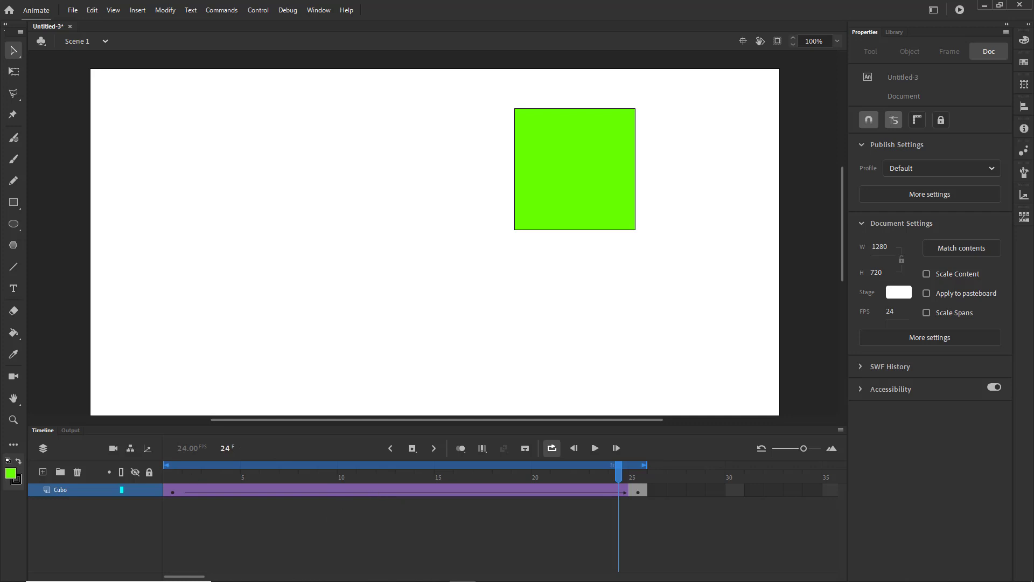
- Try adding three new layers above the Cubo layer, and undo all three additions
{"action": "left_click", "coordinate": [43, 473]}
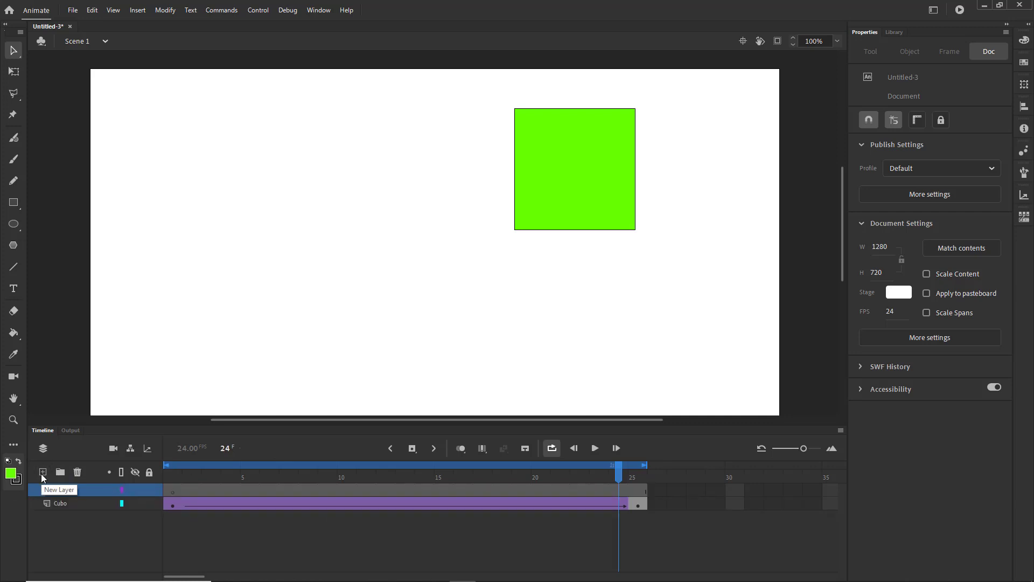
{"action": "left_click", "coordinate": [42, 472]}
{"action": "left_click", "coordinate": [43, 473]}
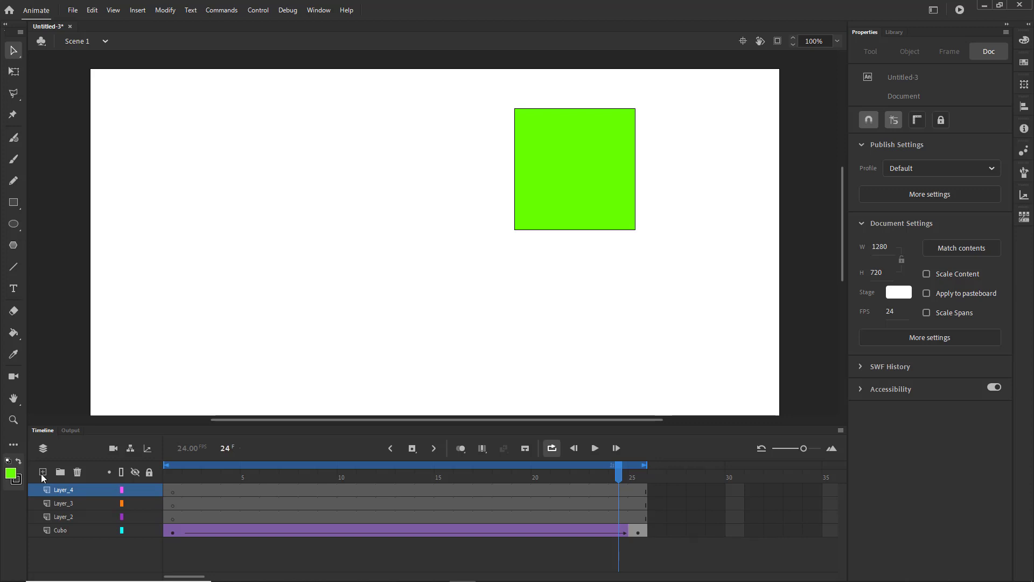
{"action": "key", "text": "ctrl+z"}
{"action": "key", "text": "ctrl+z"}
{"action": "key", "text": "ctrl+z"}
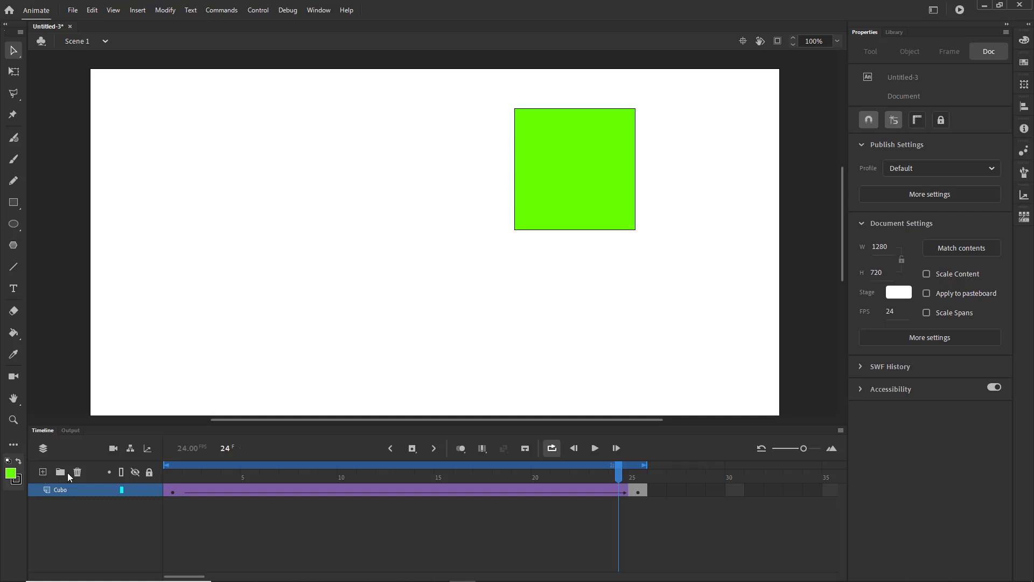
- Toggle the outline display of all layers on and off, and try the layer highlighting toggle several times
{"action": "left_click", "coordinate": [122, 472]}
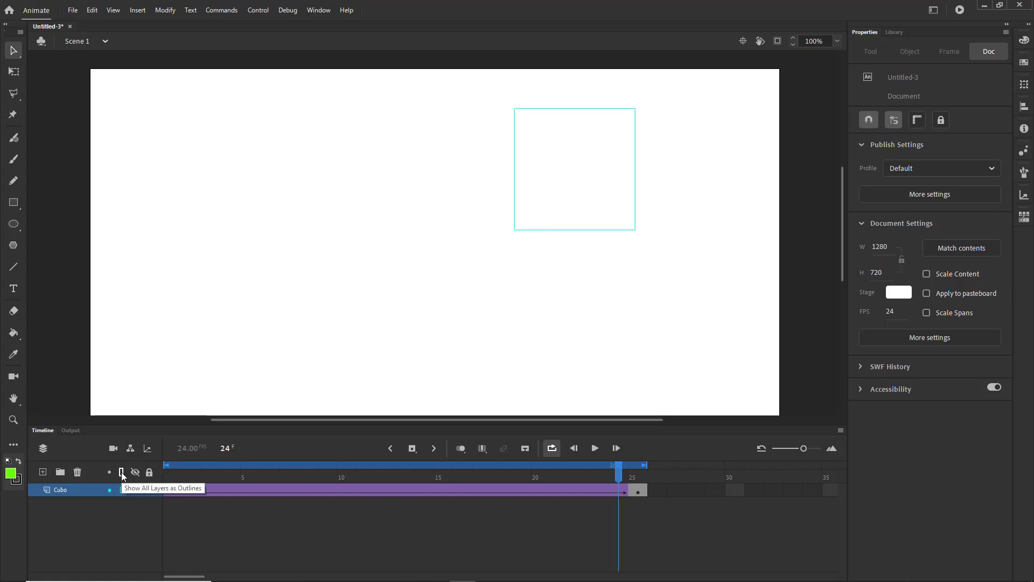
{"action": "left_click", "coordinate": [122, 472]}
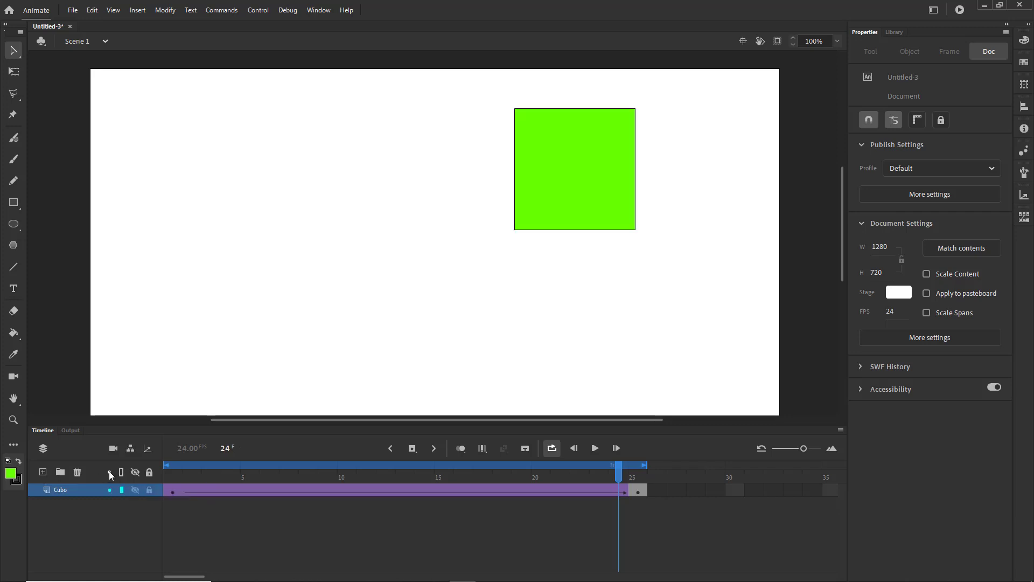
{"action": "left_click", "coordinate": [109, 471]}
{"action": "left_click", "coordinate": [109, 470]}
{"action": "left_click", "coordinate": [109, 470]}
{"action": "left_click", "coordinate": [109, 470]}
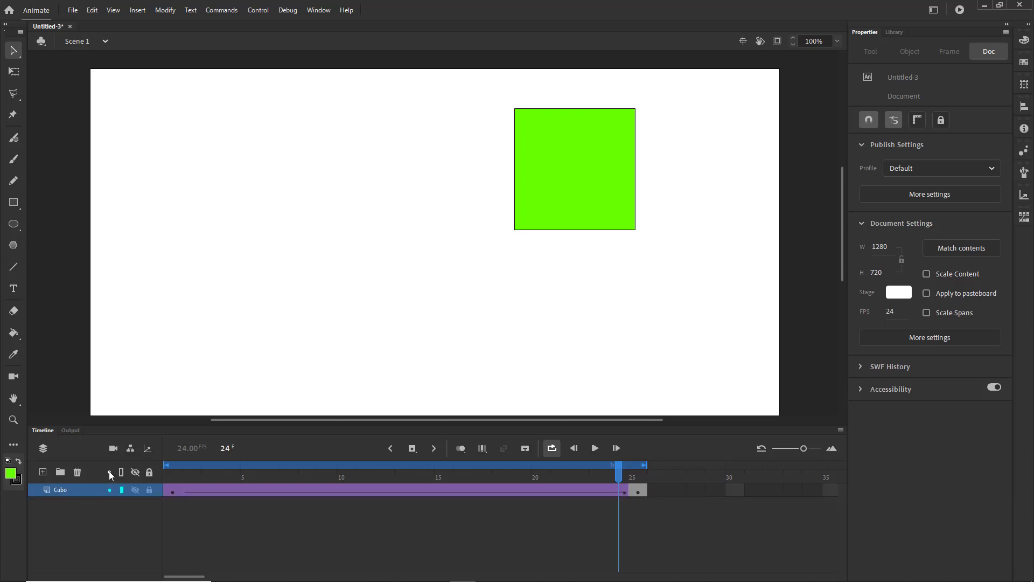
- Hide and show all layers repeatedly, ending with the green square visible on the stage
{"action": "left_click", "coordinate": [134, 472]}
{"action": "left_click", "coordinate": [133, 472]}
{"action": "left_click", "coordinate": [133, 472]}
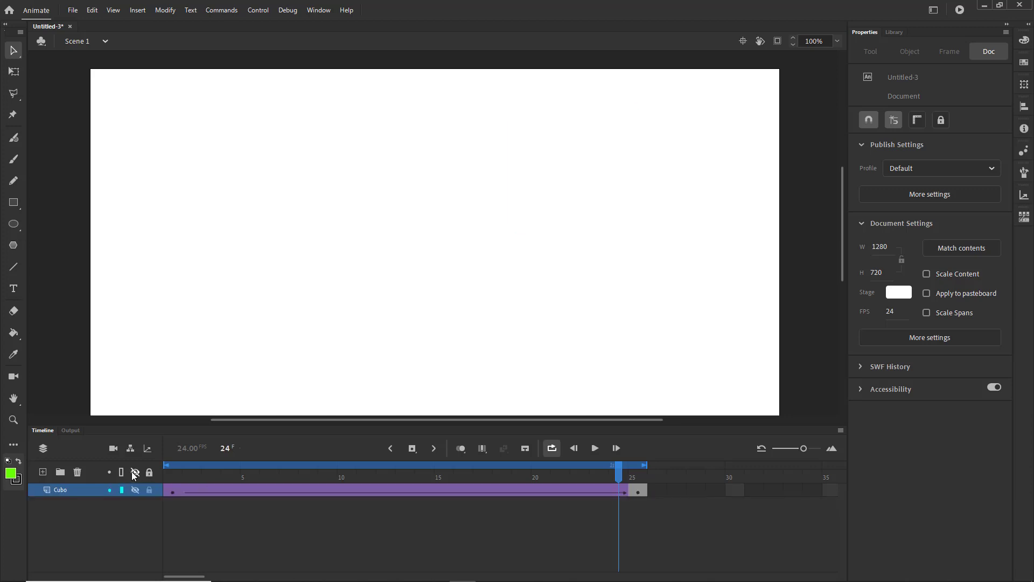
{"action": "left_click", "coordinate": [134, 472]}
- Lock all layers, play the looped animation while they are locked, and unlock them
{"action": "left_click", "coordinate": [149, 473]}
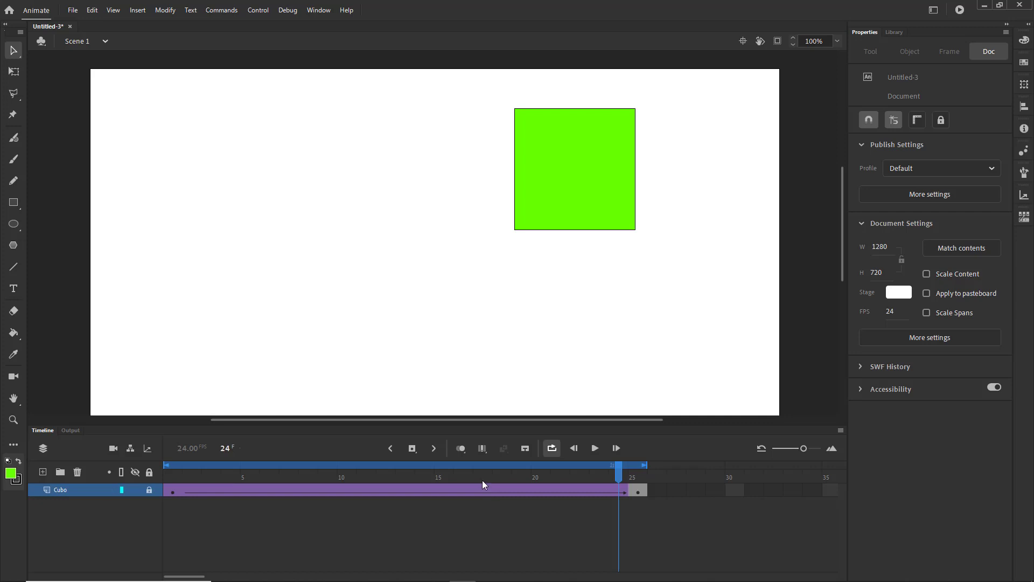
{"action": "key", "text": "Return"}
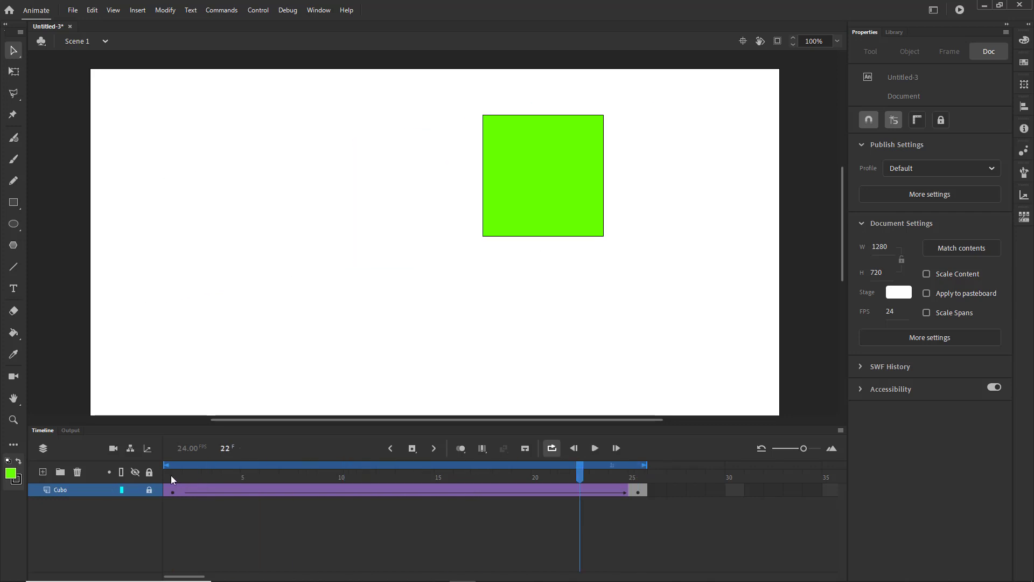
{"action": "left_click", "coordinate": [151, 472]}
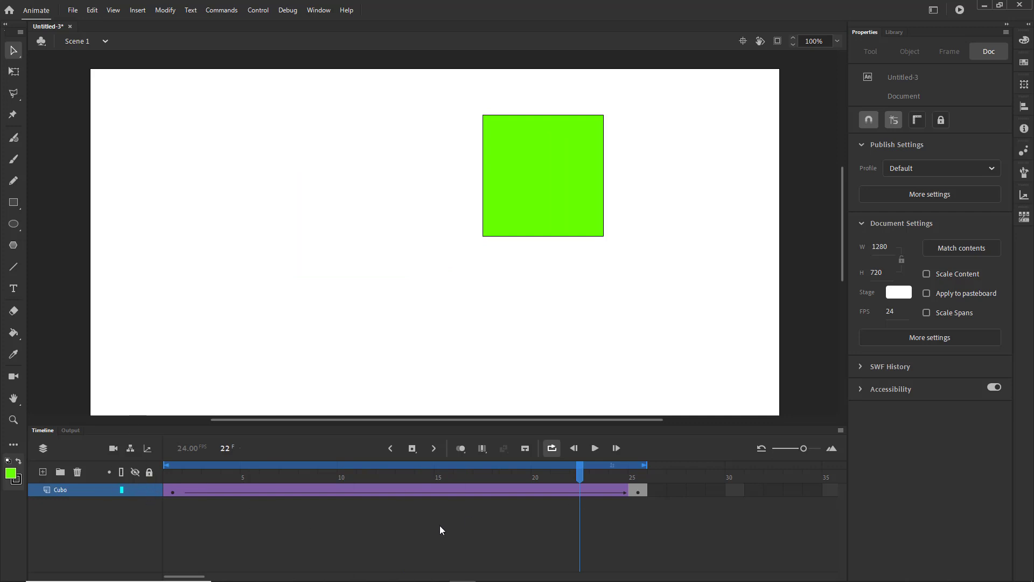